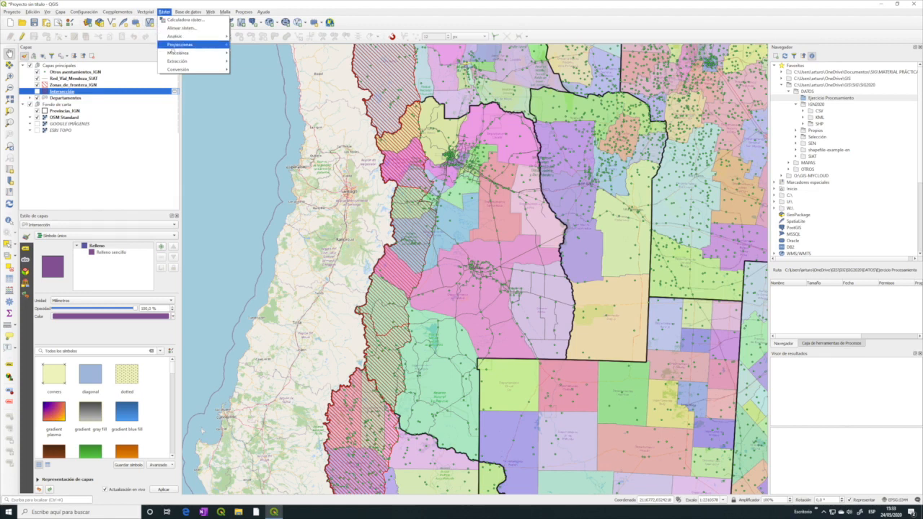
mouse_move(183, 49)
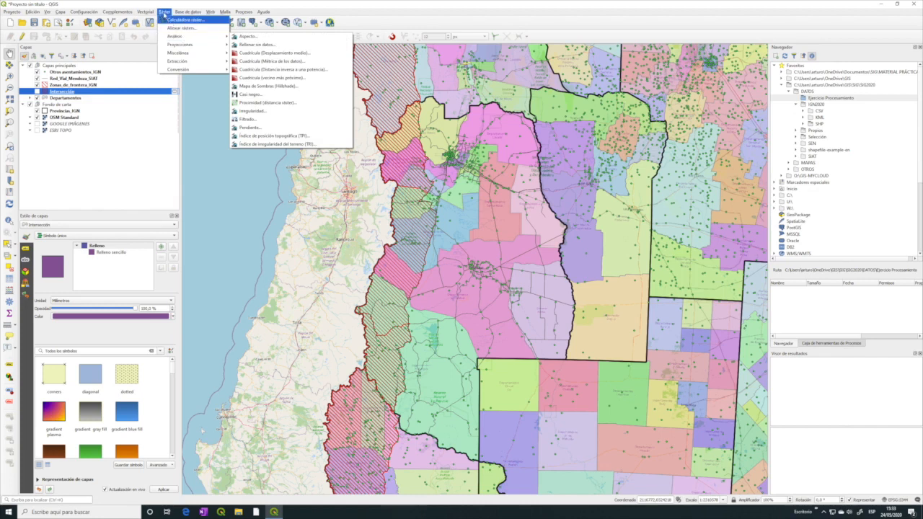
mouse_move(145, 14)
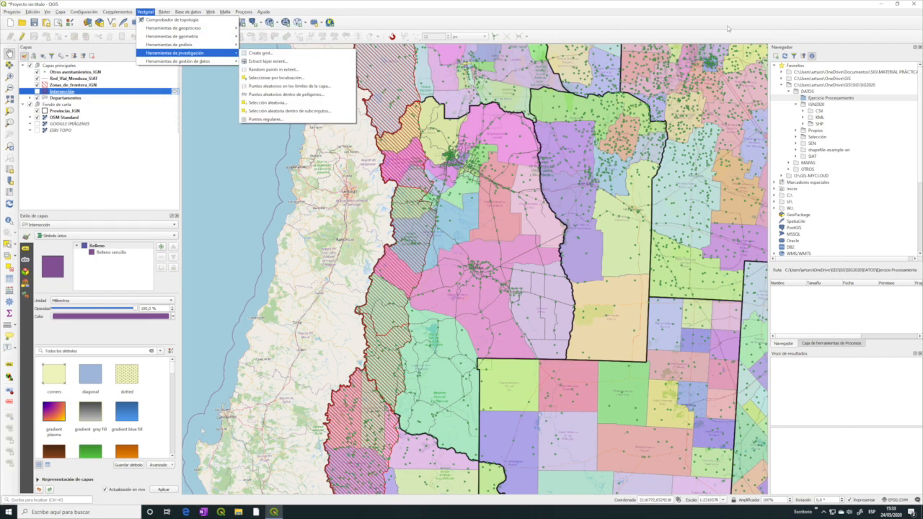
Step: Check that the Processing Toolbox panel is enabled and bring it into view
right_click(507, 23)
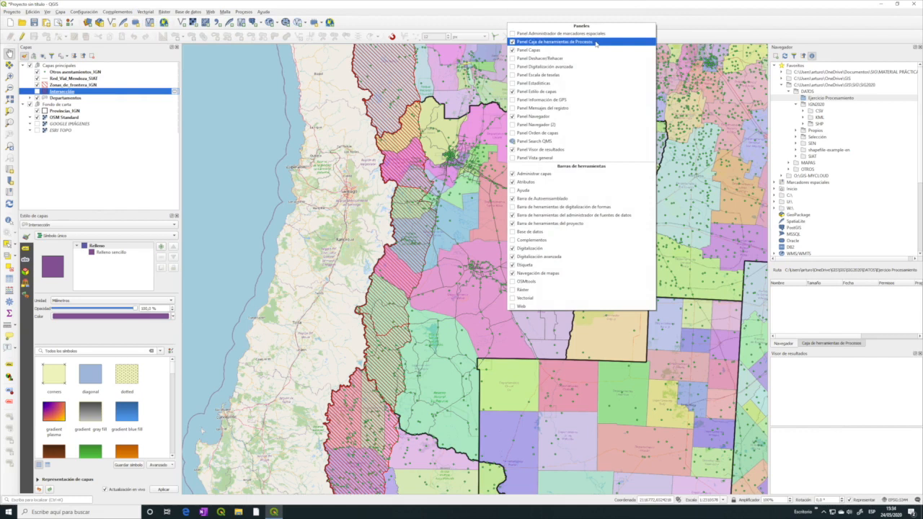
click(848, 37)
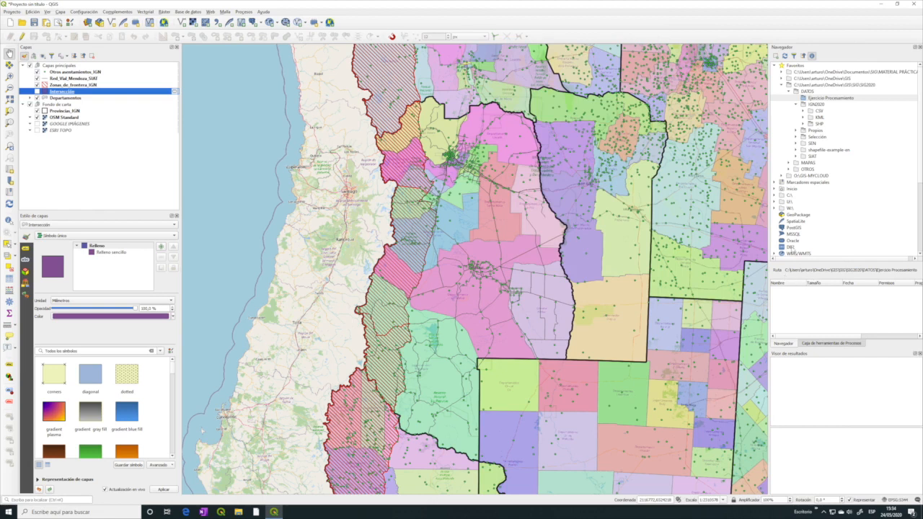
click(826, 345)
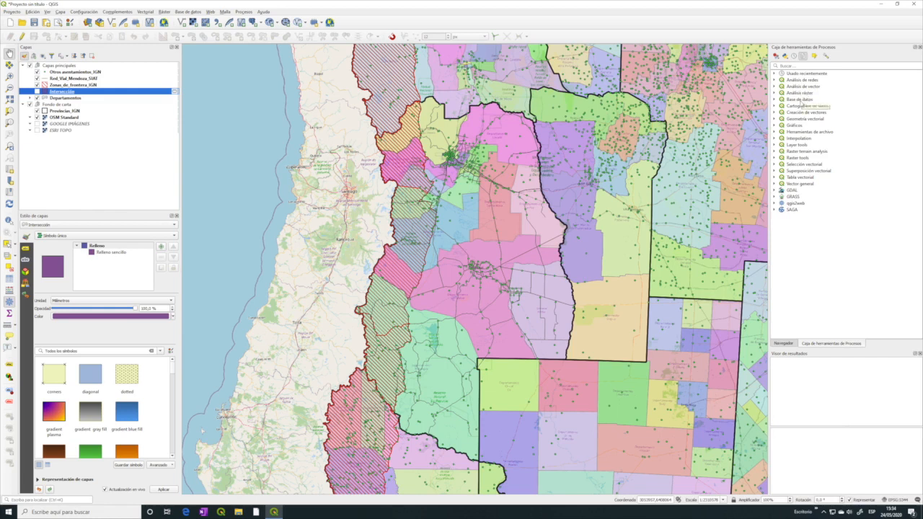
Step: Browse the Processing Toolbox algorithm groups, including Interpolation, Vector general and GRASS
click(775, 139)
click(774, 138)
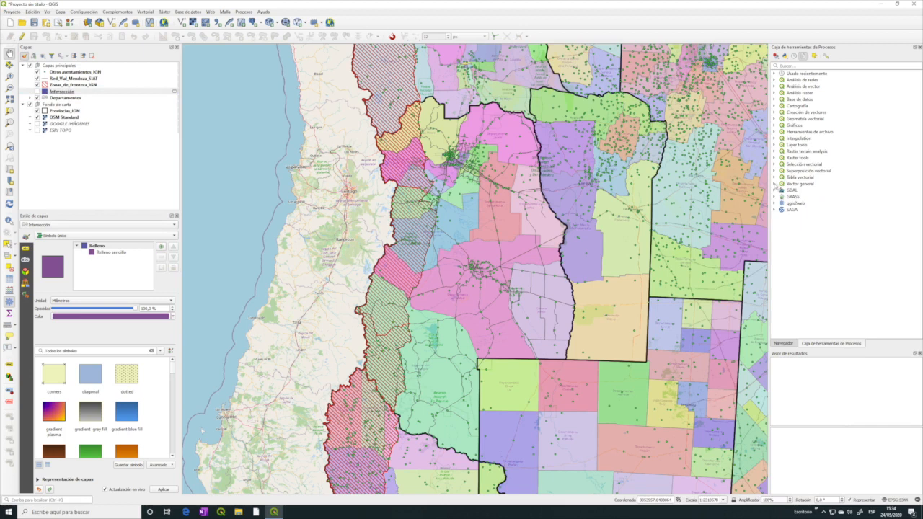
click(774, 183)
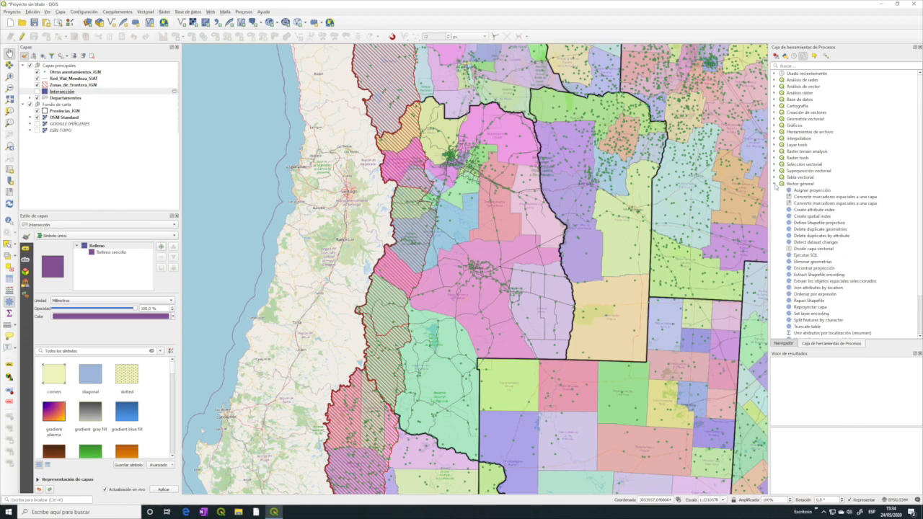
click(774, 185)
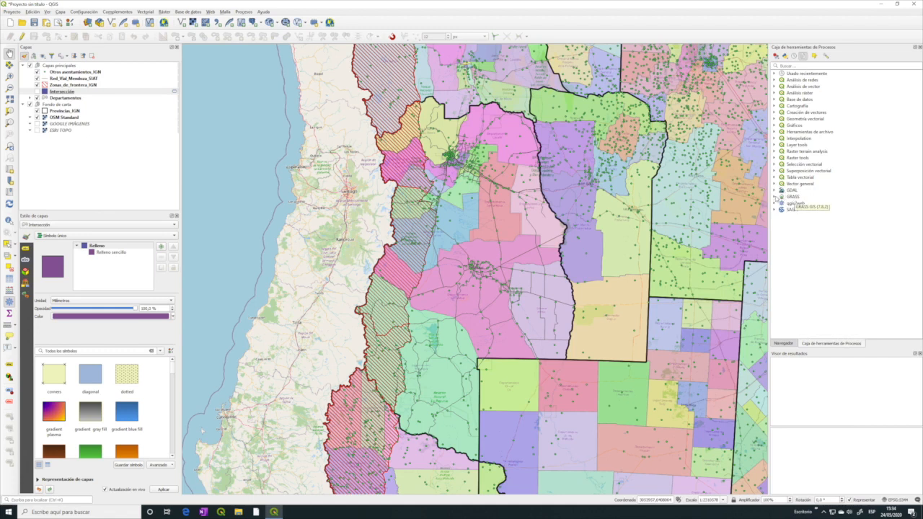
click(775, 197)
Step: Open the Departamentos attribute table, widen its window and look over the records before closing it
right_click(71, 98)
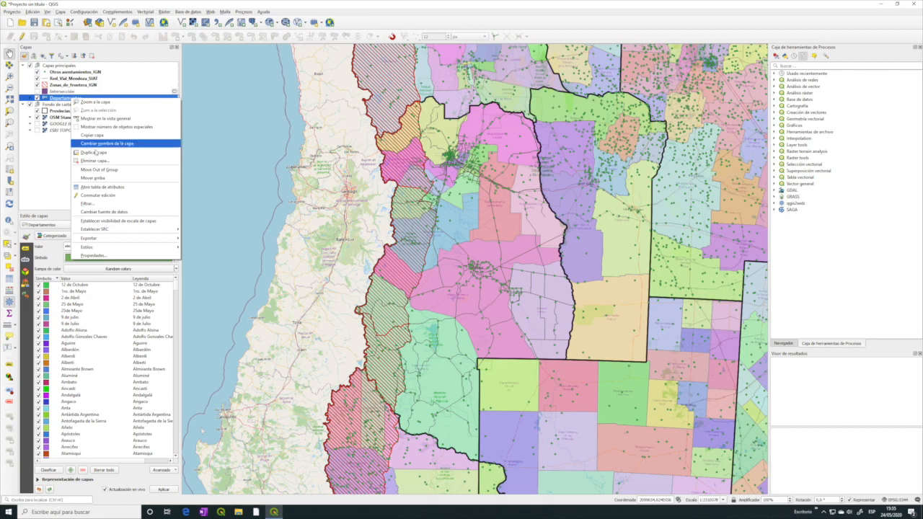
click(105, 186)
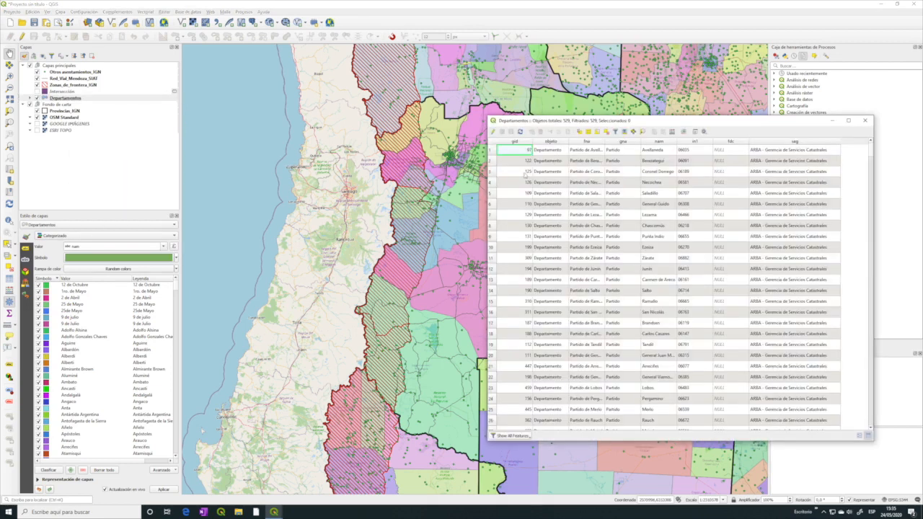
drag(660, 122, 452, 95)
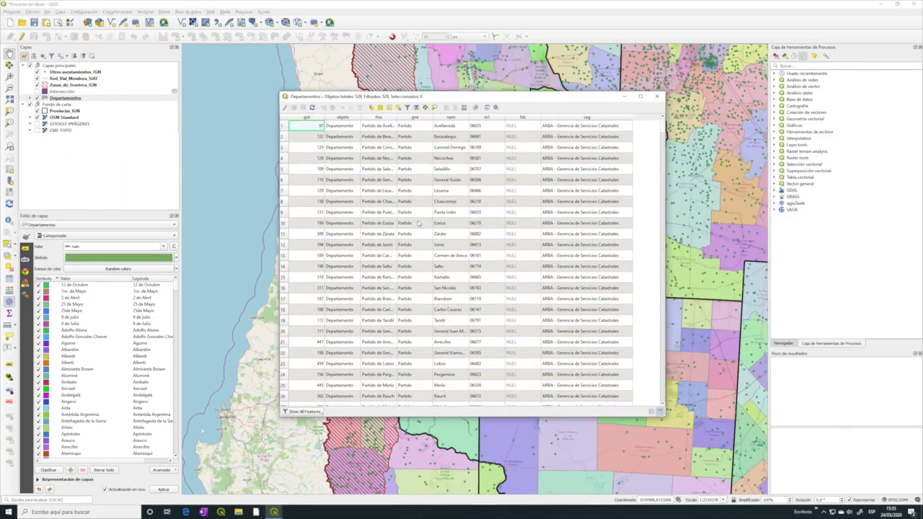
mouse_move(664, 124)
mouse_down()
mouse_move(661, 185)
mouse_move(661, 117)
mouse_up()
scroll(682, 246, up, 1)
drag(666, 252, 744, 262)
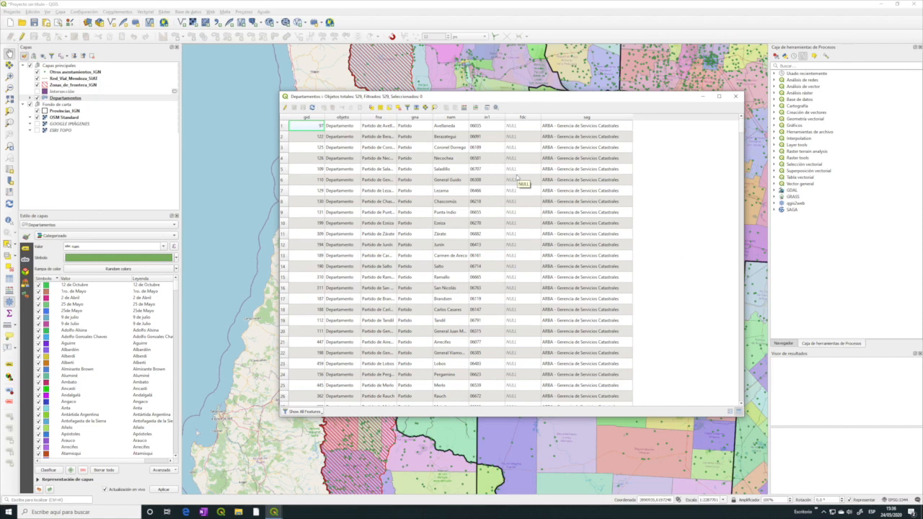
scroll(516, 176, down, 2)
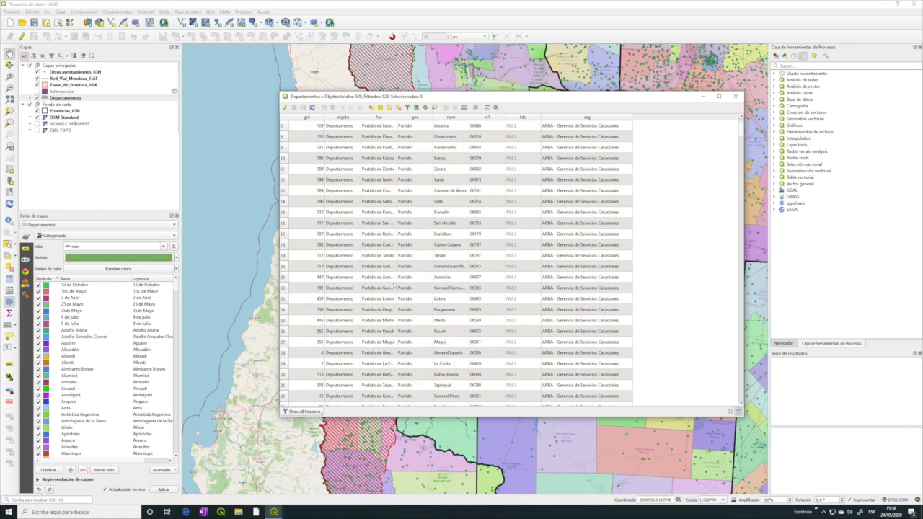
click(733, 96)
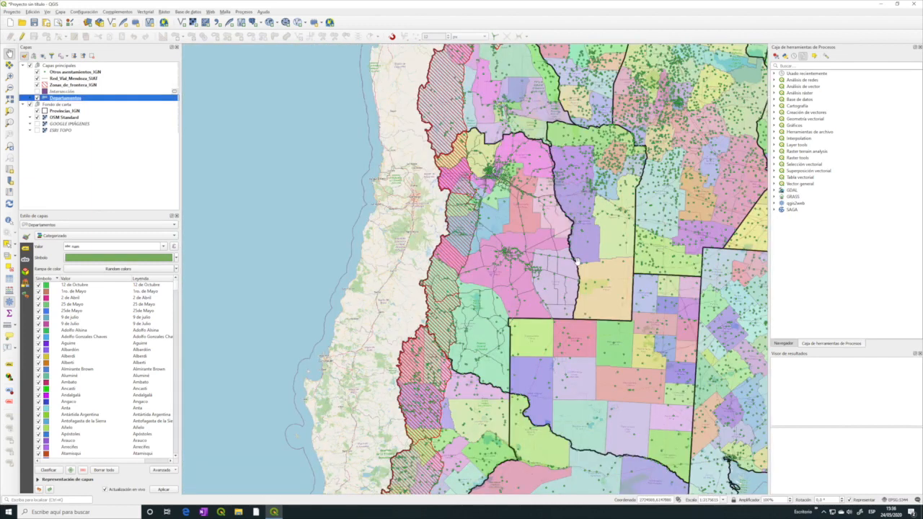
Step: Reopen the Departamentos attribute table and examine the source entries in the sag column throughout the records
drag(598, 267, 439, 251)
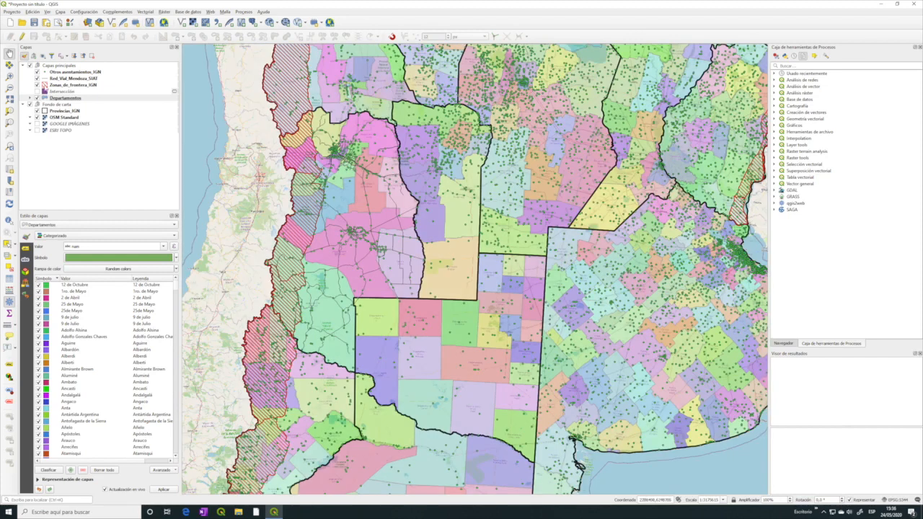
right_click(62, 98)
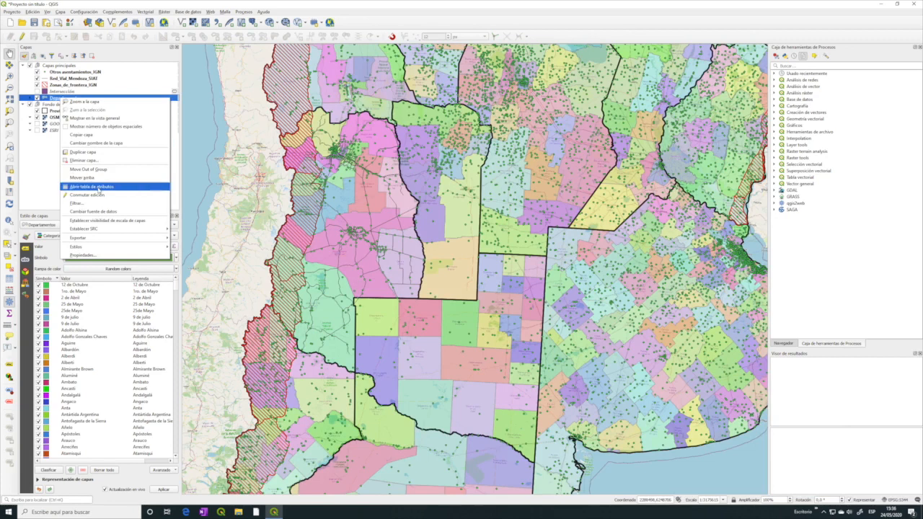
click(97, 186)
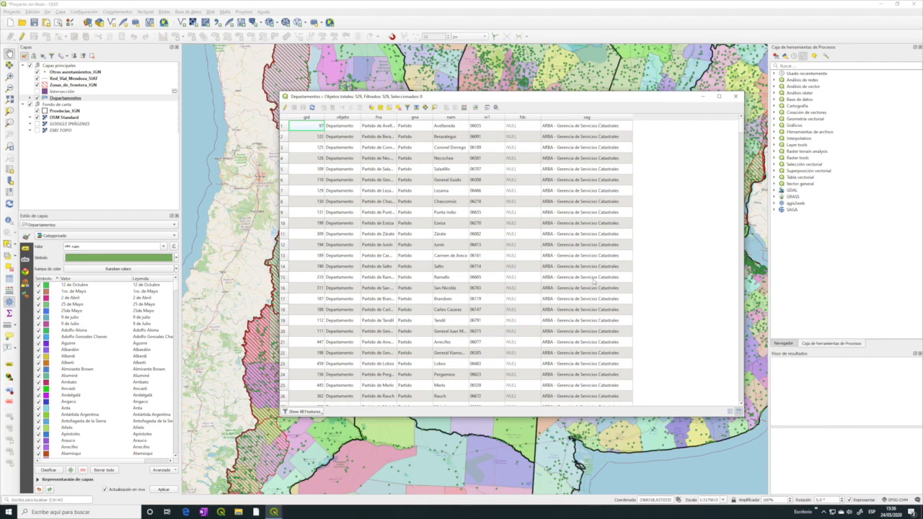
scroll(597, 264, down, 20)
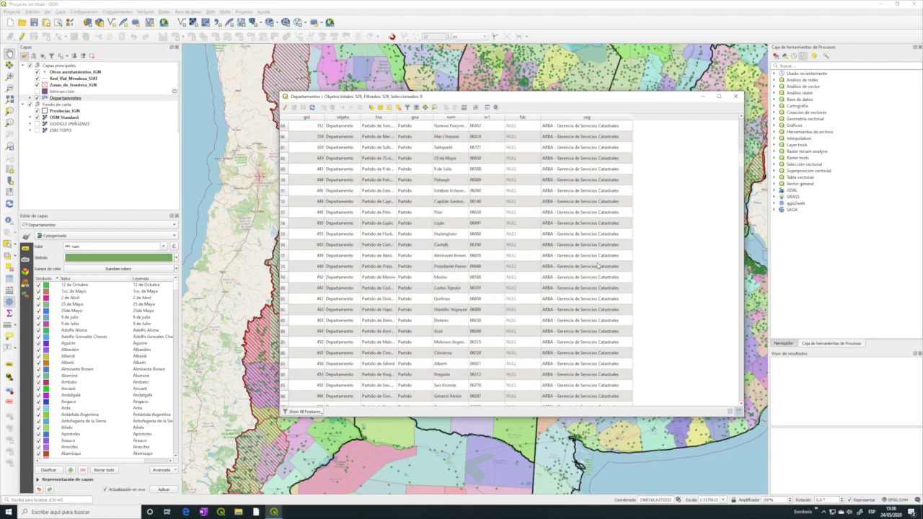
scroll(597, 265, up, 20)
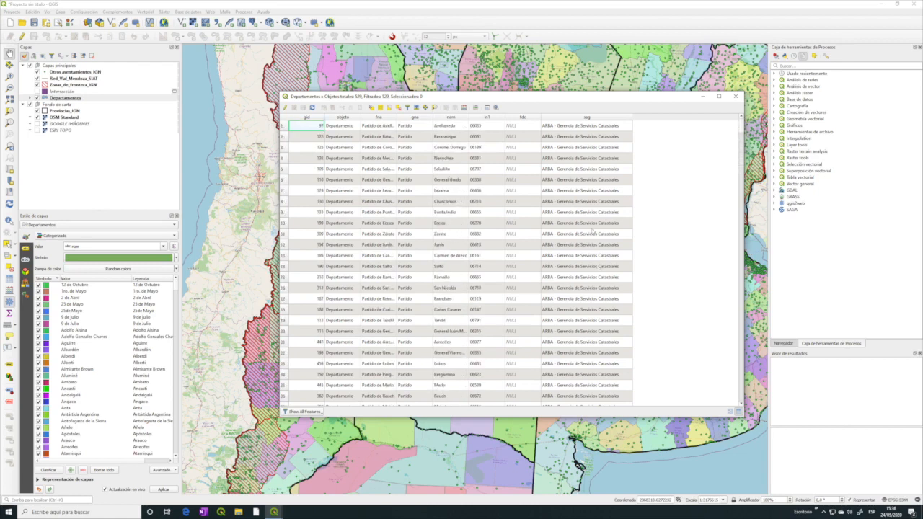
scroll(593, 234, down, 13)
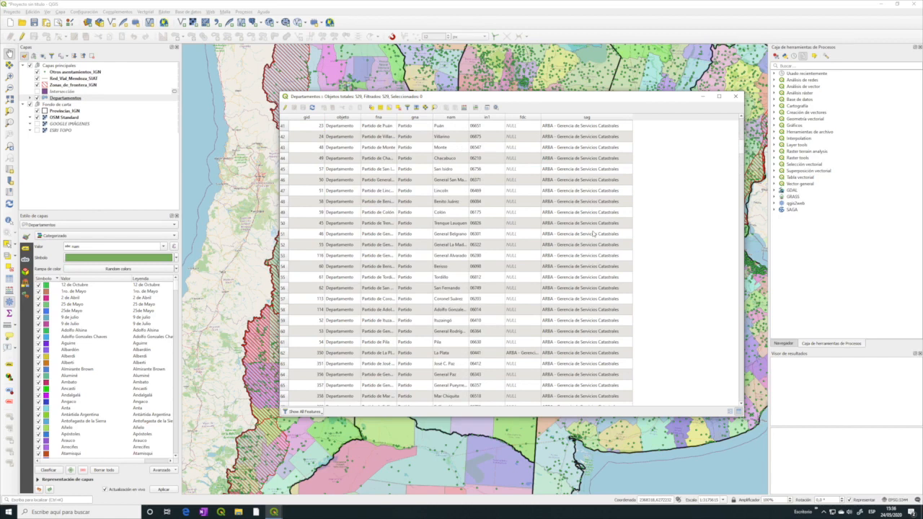
scroll(586, 255, down, 20)
scroll(585, 255, down, 20)
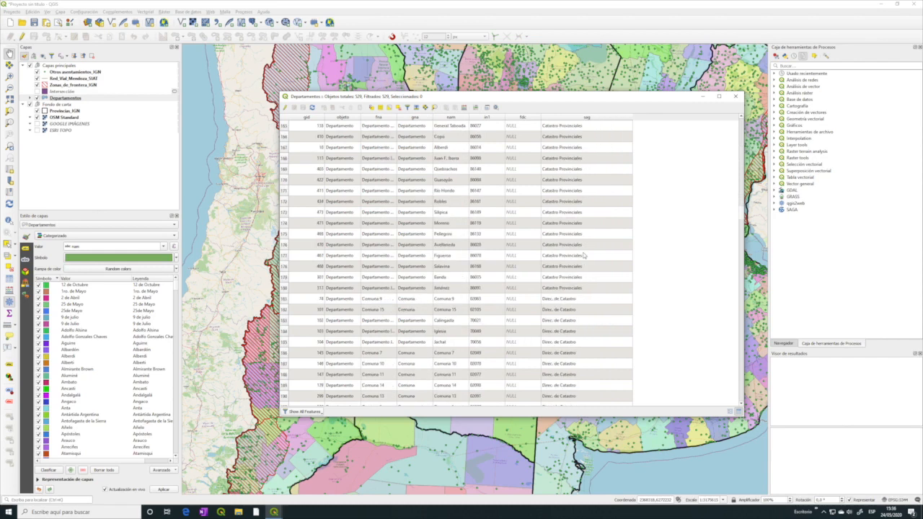
scroll(584, 256, down, 20)
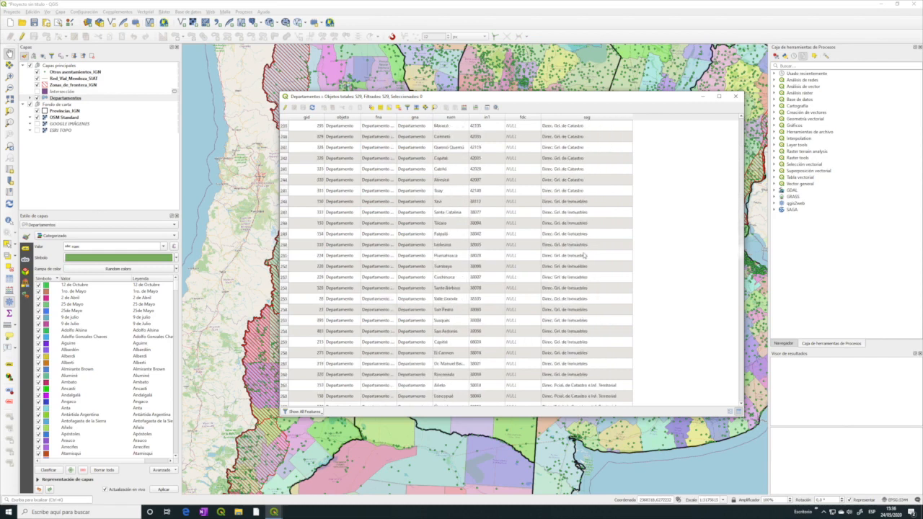
scroll(583, 255, up, 20)
scroll(584, 255, up, 20)
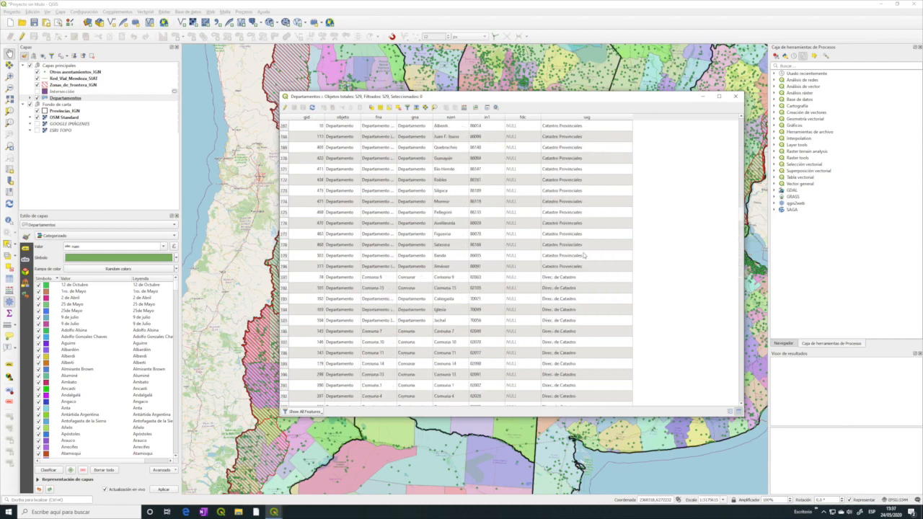
scroll(584, 255, up, 17)
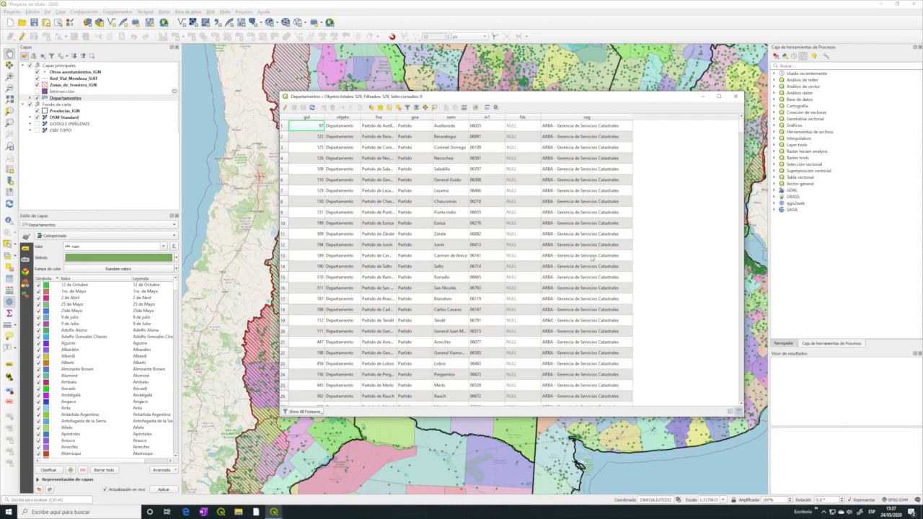
scroll(580, 167, down, 20)
key(ctrl+Home)
drag(741, 125, 741, 119)
click(736, 97)
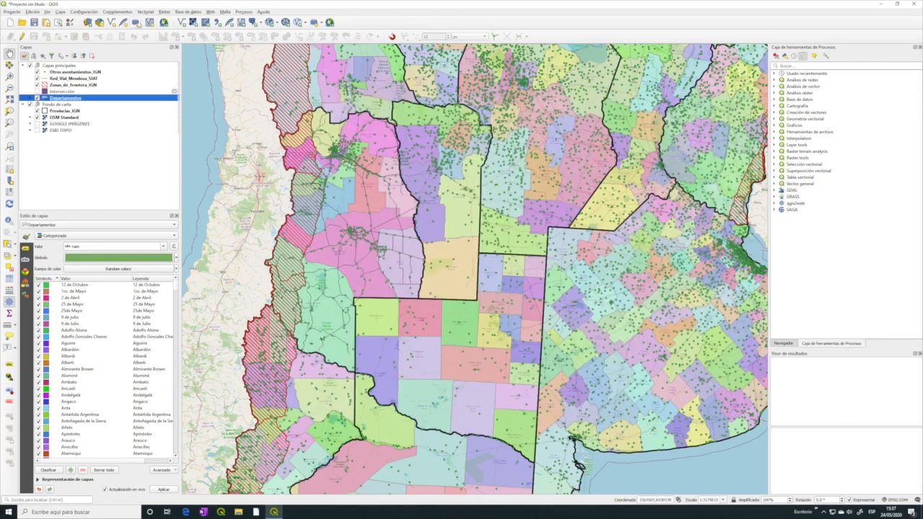
Step: Open the List unique values (Listar valores únicos) vector analysis tool with Departamentos as the input layer
click(146, 11)
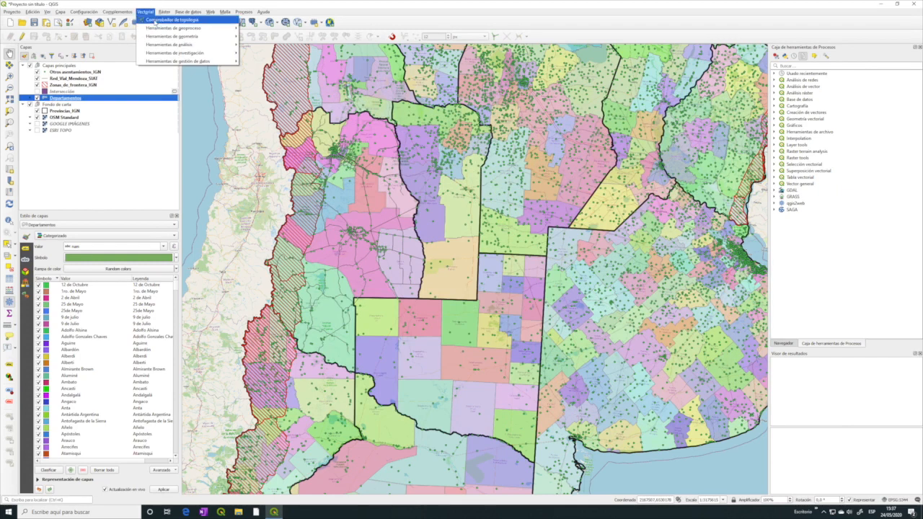
mouse_move(192, 46)
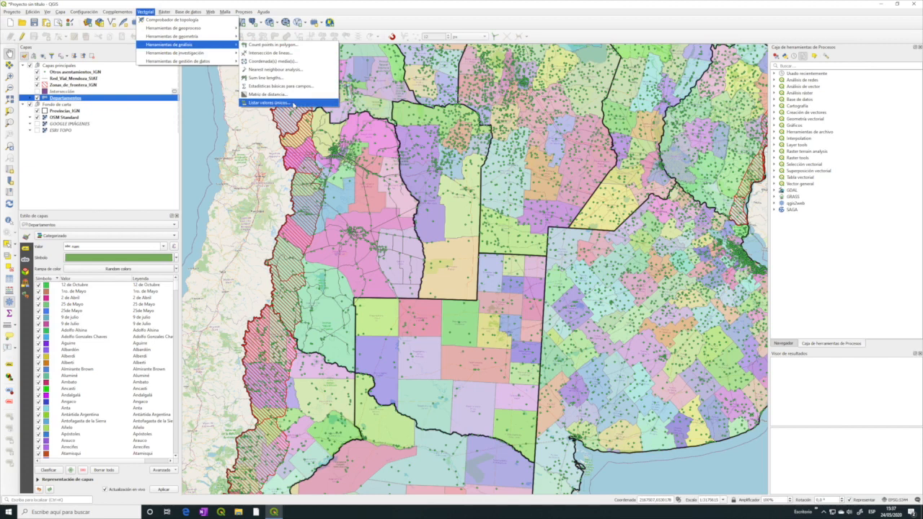
click(292, 103)
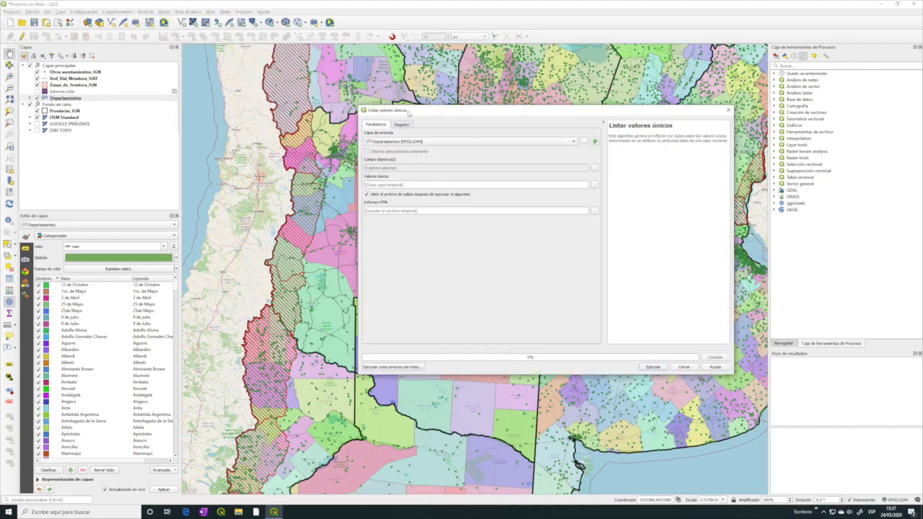
drag(411, 112, 320, 103)
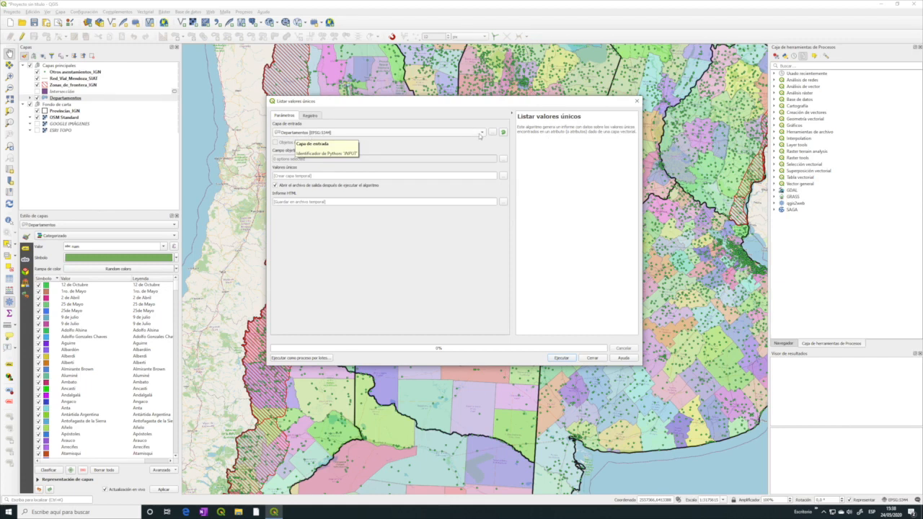
click(480, 134)
click(366, 133)
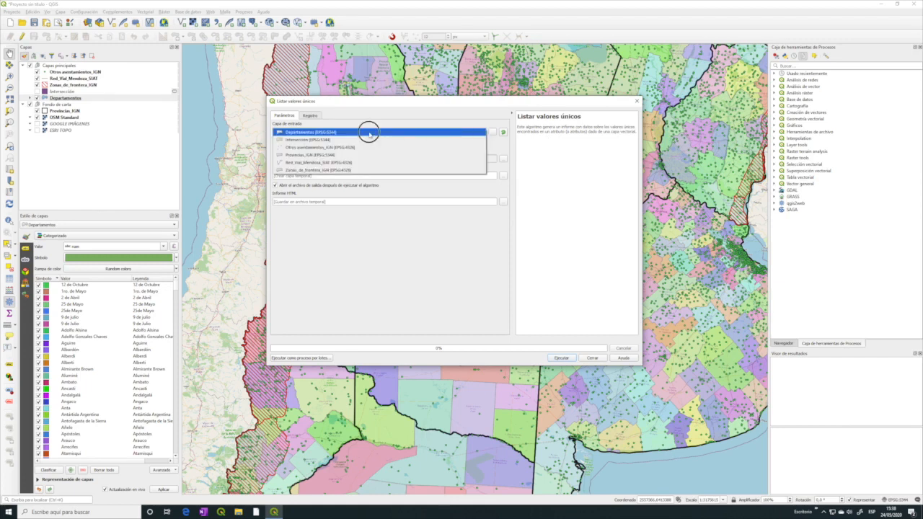
scroll(369, 134, down, 1)
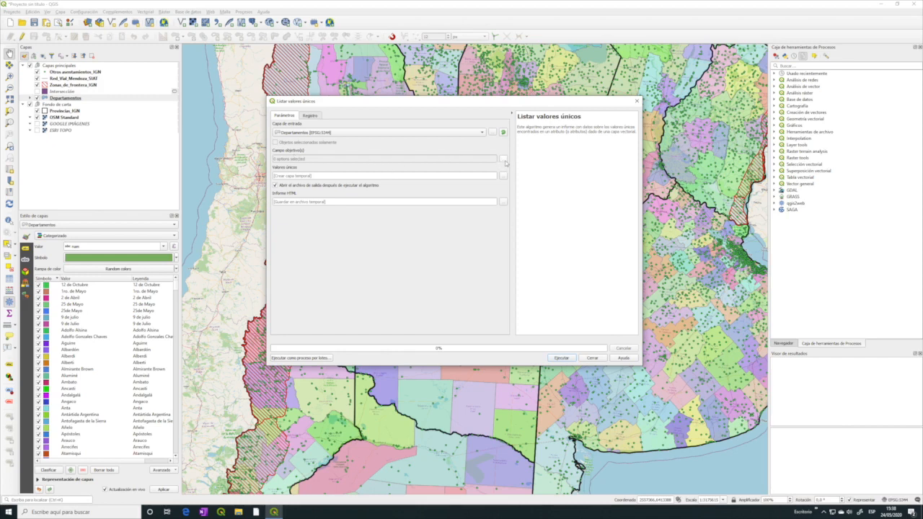
Step: Choose sag as the target field, run List unique values and select the resulting Valores únicos layer
click(503, 160)
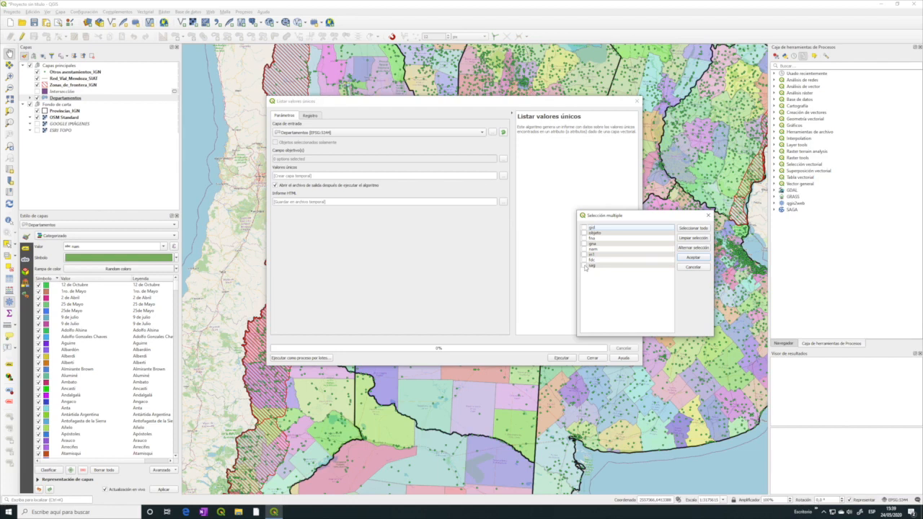
click(695, 259)
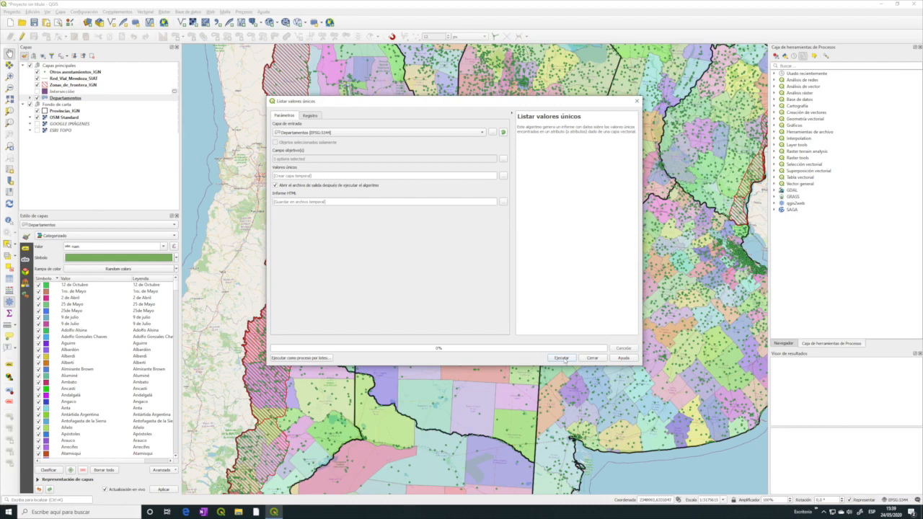
click(562, 358)
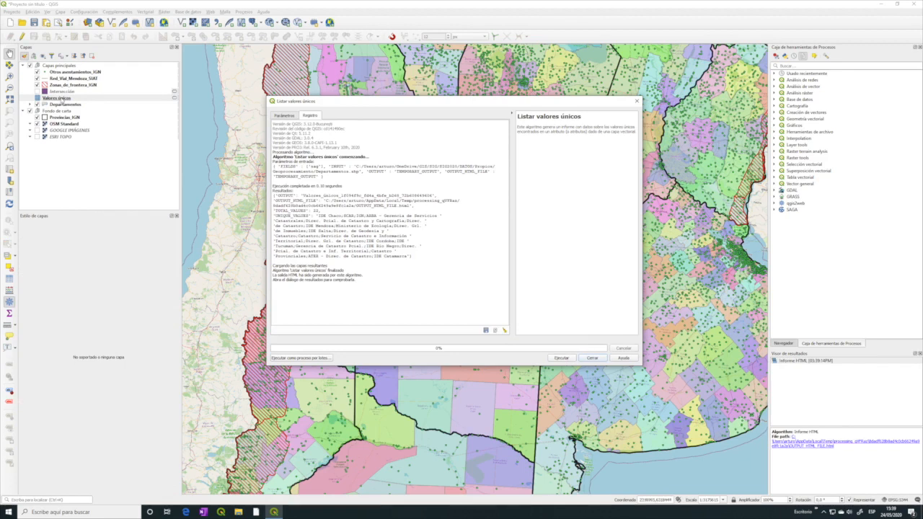
click(58, 99)
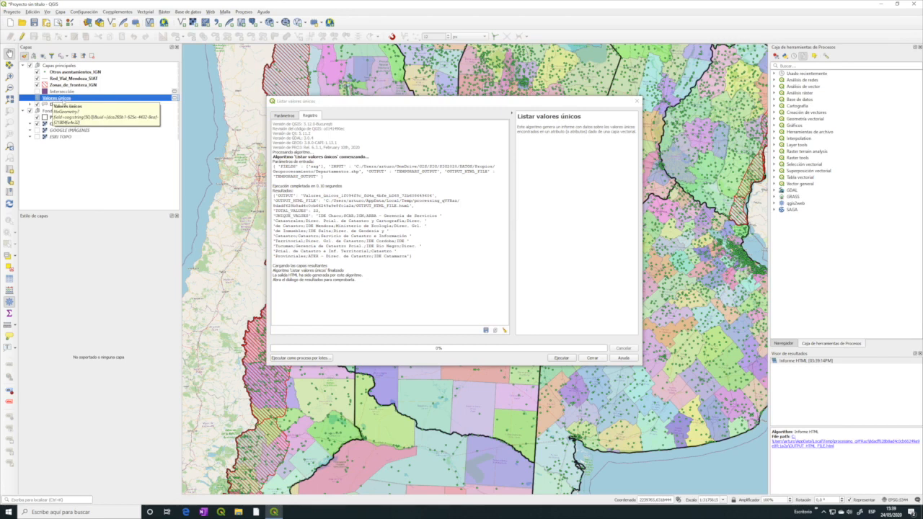
Step: Open the Valores únicos attribute table, look over the listed sag values, highlight IDE Mendoza, and close the table and the List unique values dialog
mouse_move(176, 100)
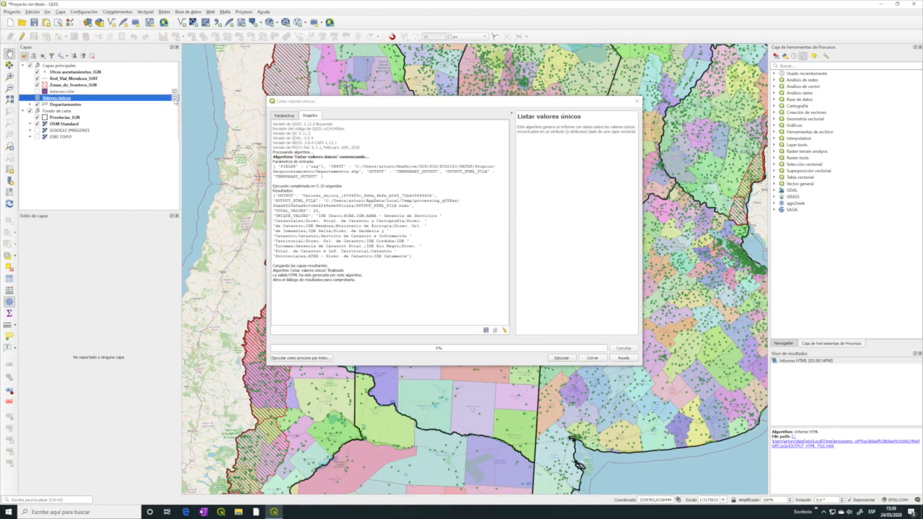
right_click(153, 99)
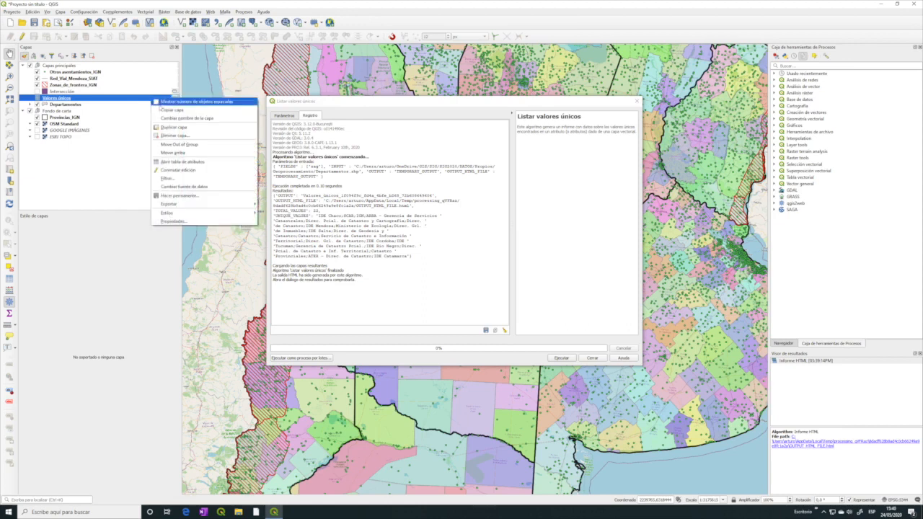
click(172, 163)
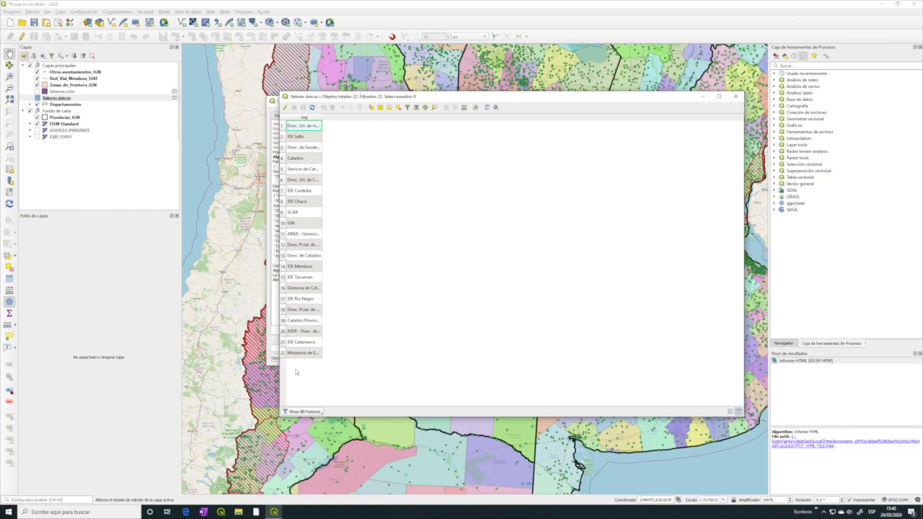
click(283, 266)
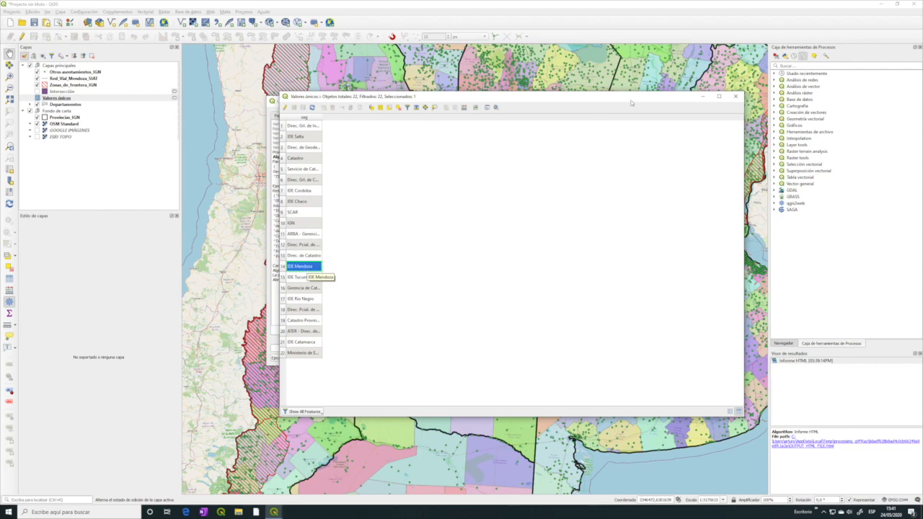
click(737, 97)
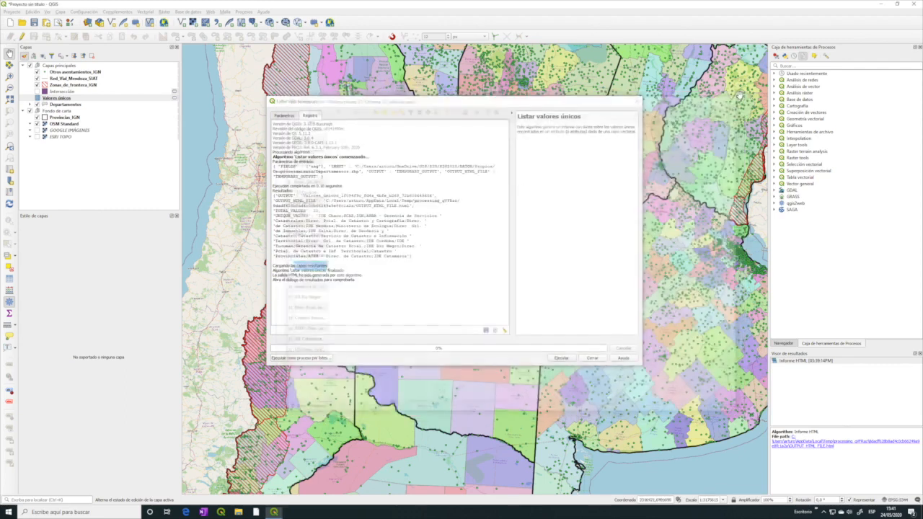
click(592, 359)
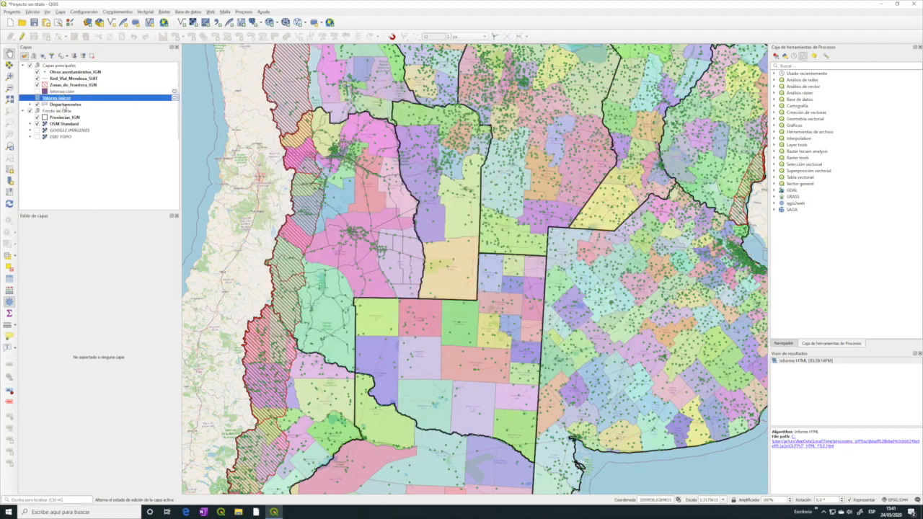
Step: Open the Departamentos attribute table and start Select by Expression for that layer
click(65, 105)
right_click(66, 105)
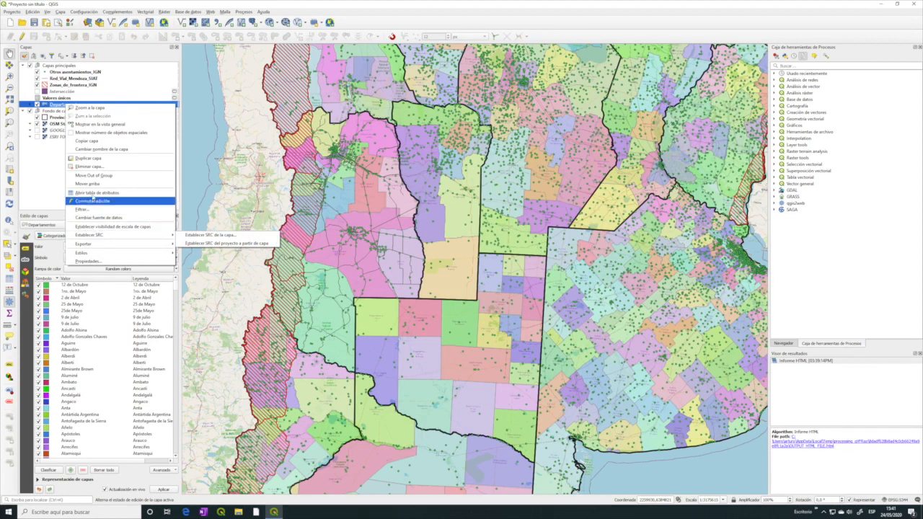
click(97, 193)
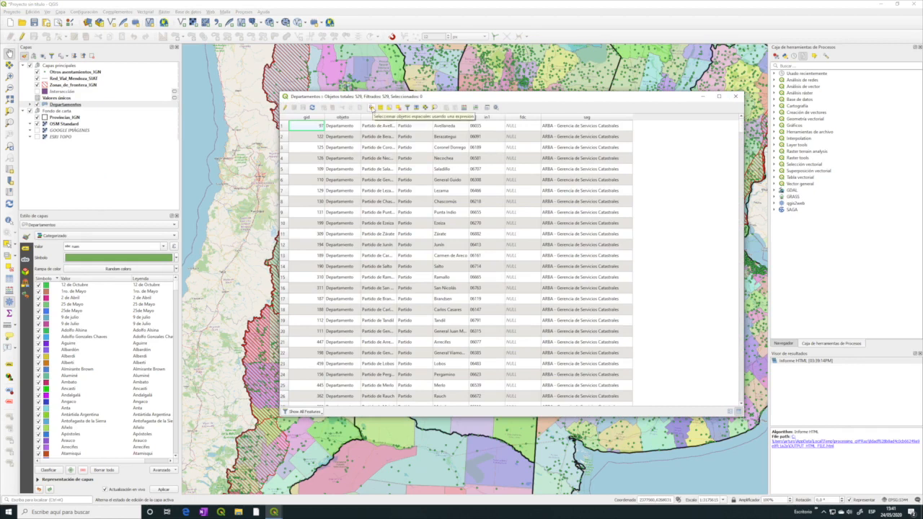
click(371, 107)
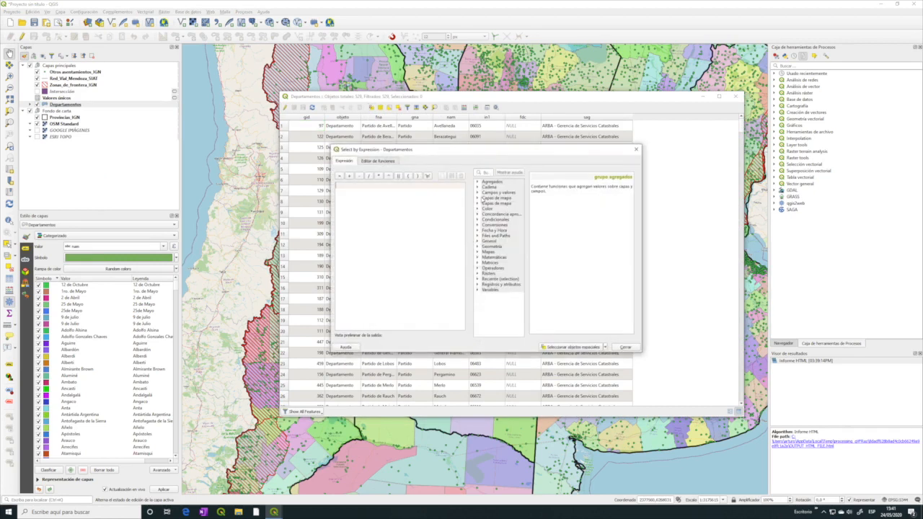
Step: Select the Departamentos features matching the expression "sag" = 'IDE Mendoza' and close the expression dialog
click(478, 193)
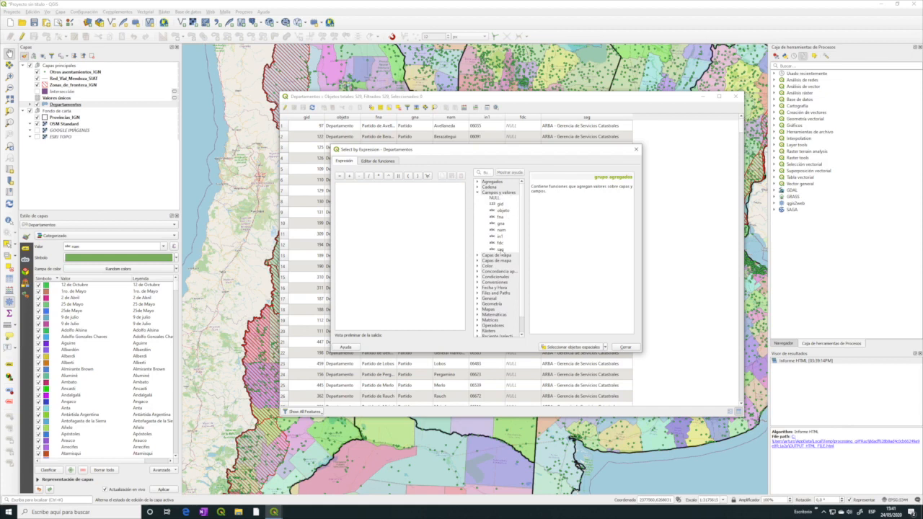
double_click(497, 249)
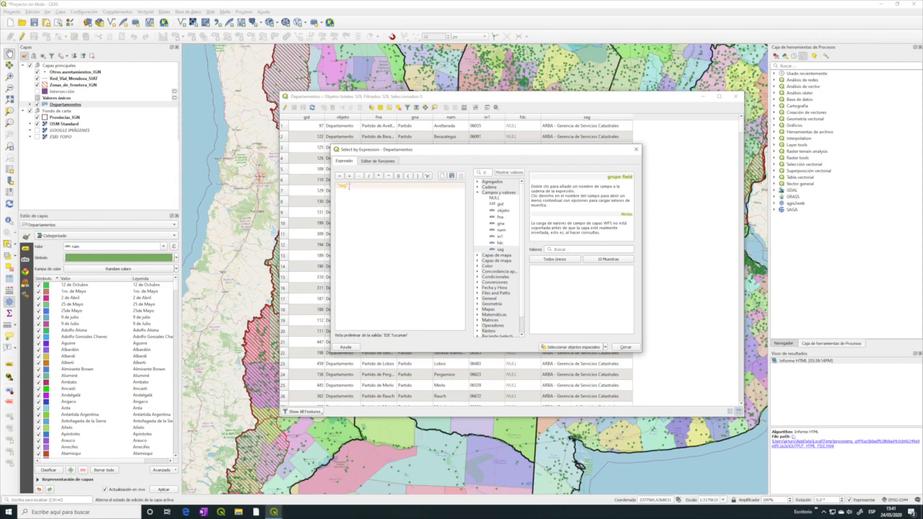
click(340, 179)
click(555, 259)
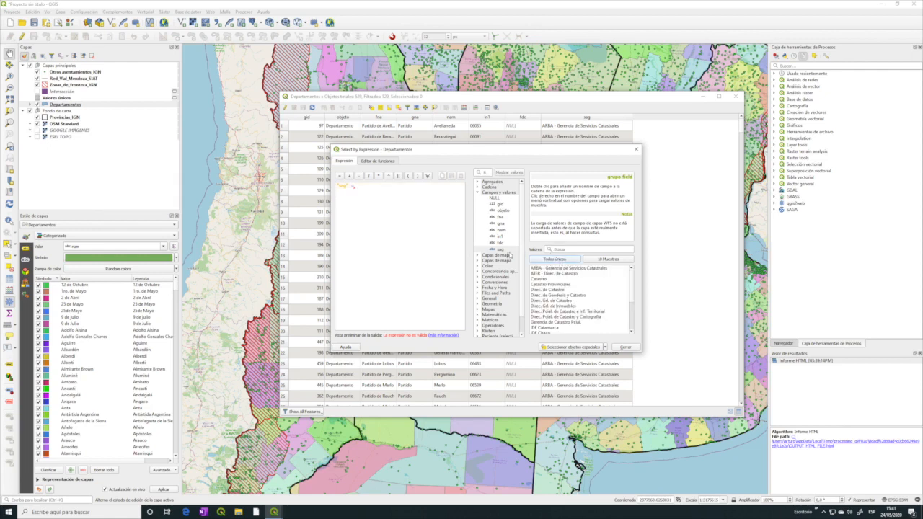
scroll(566, 300, down, 2)
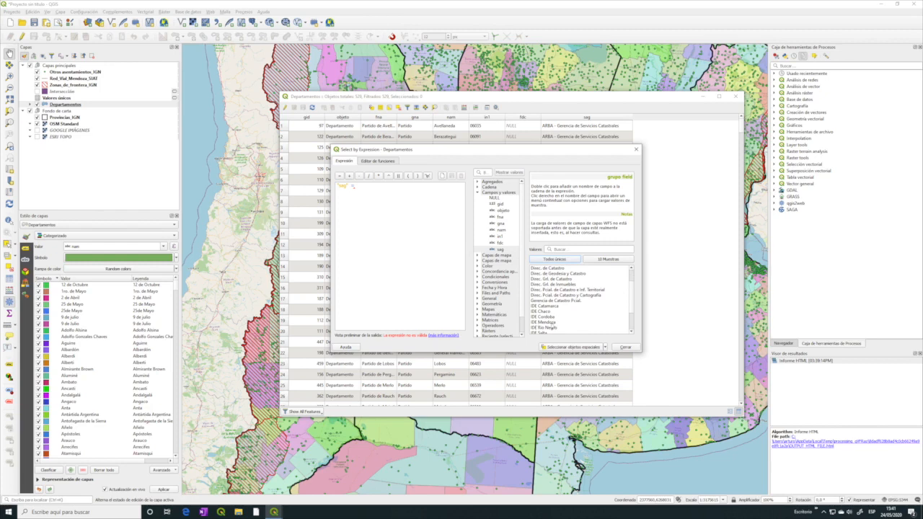
click(546, 322)
double_click(552, 323)
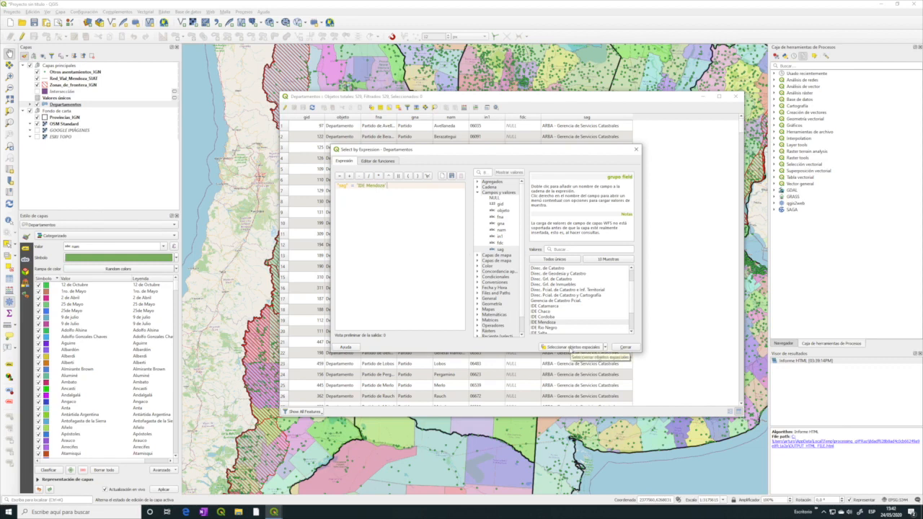
click(571, 347)
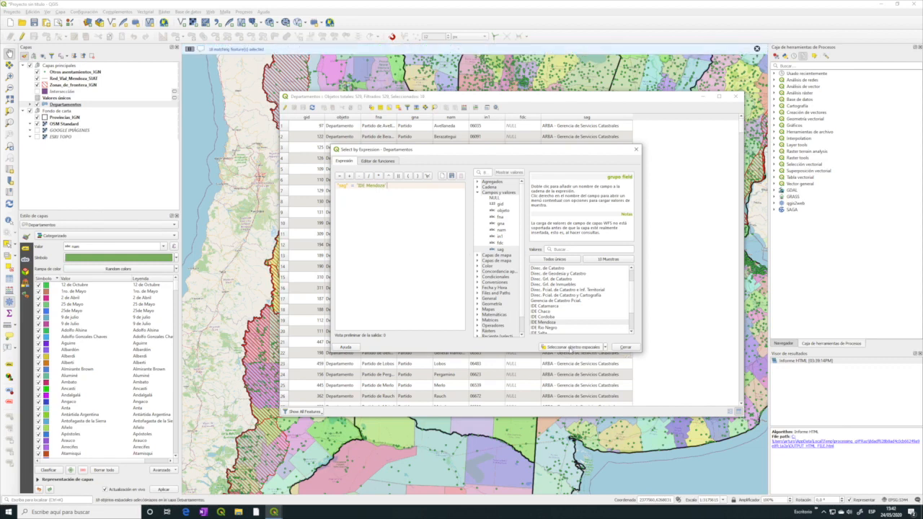
click(636, 149)
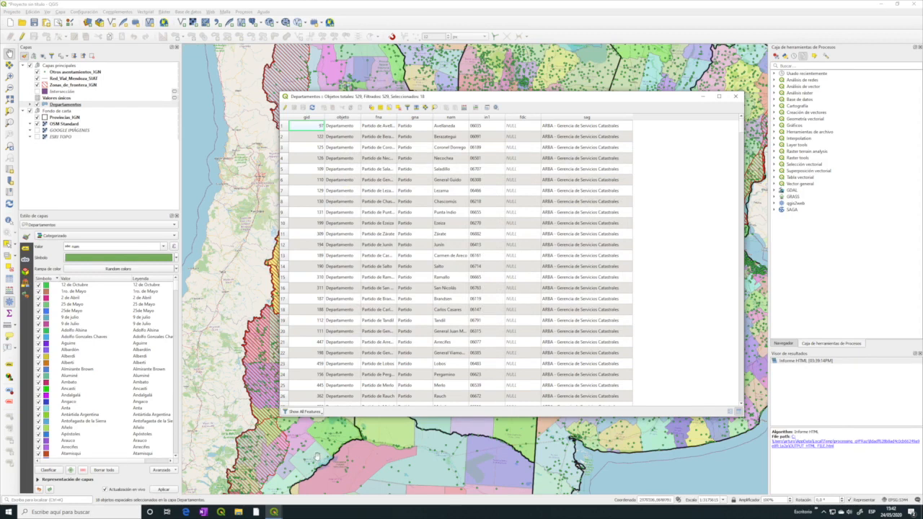
Step: Show only the selected features in the table, move its window aside to view the selection on the map, and close it
click(315, 412)
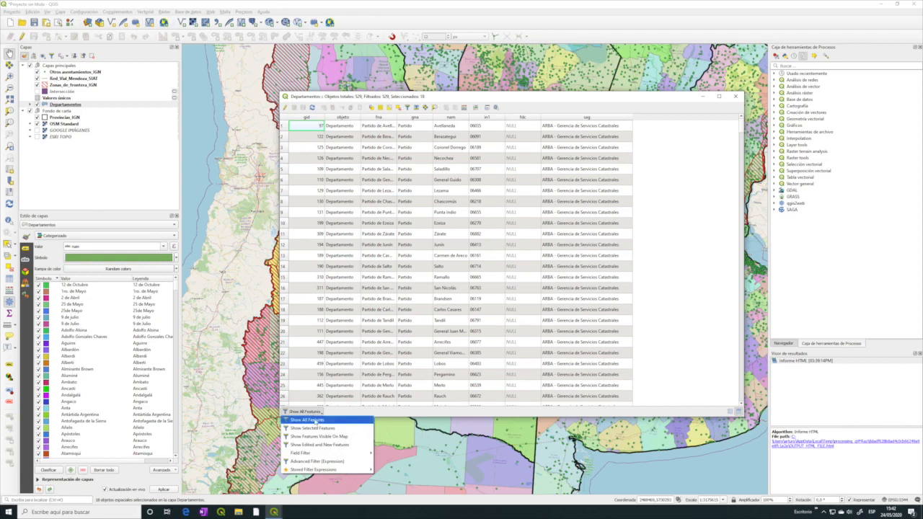
click(326, 428)
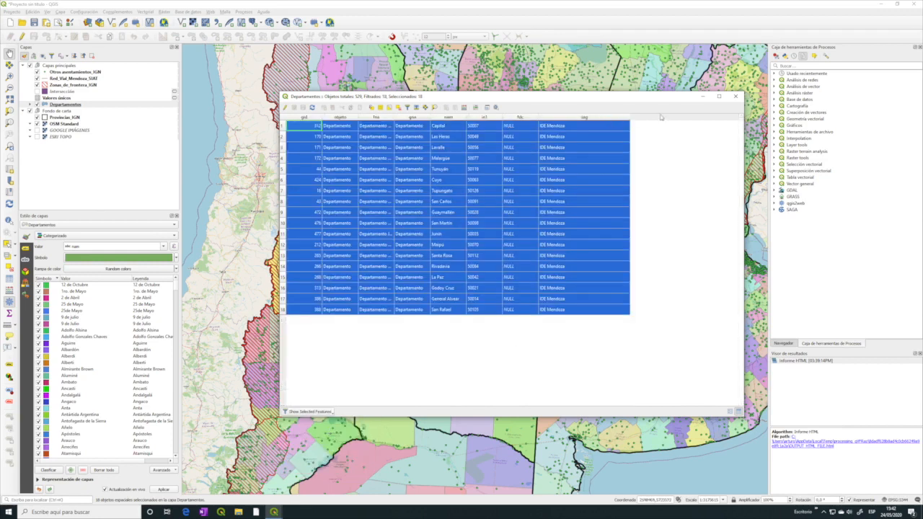
drag(283, 96, 374, 145)
drag(519, 147, 635, 125)
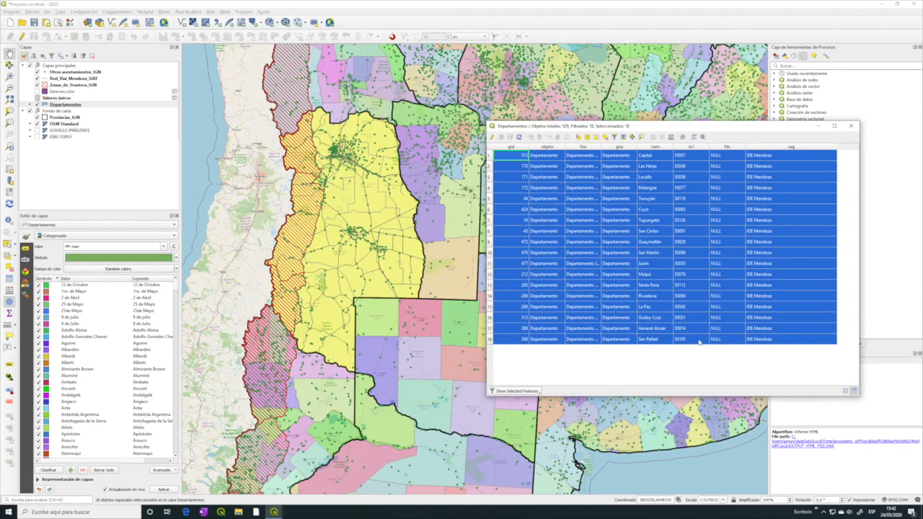
click(851, 126)
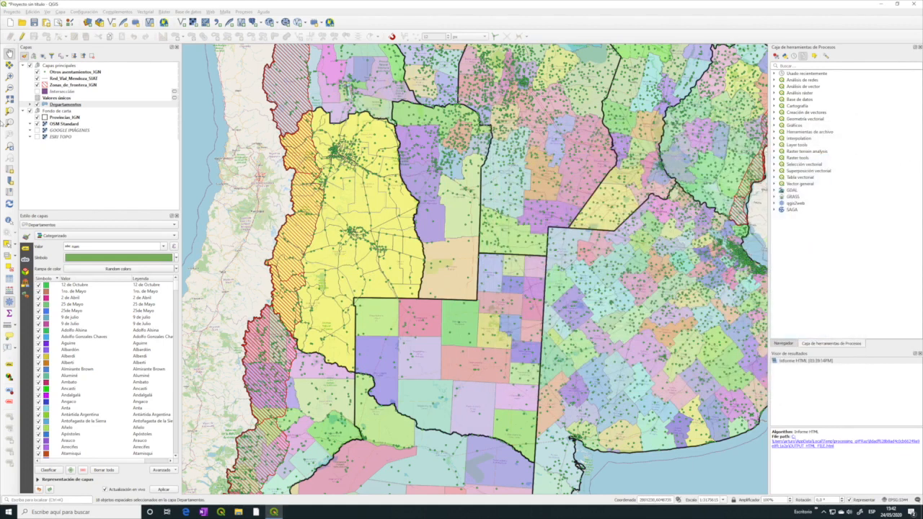
Step: Review the export options of the Departamentos layer, and reopen its attribute table to look through the records before closing it
right_click(67, 104)
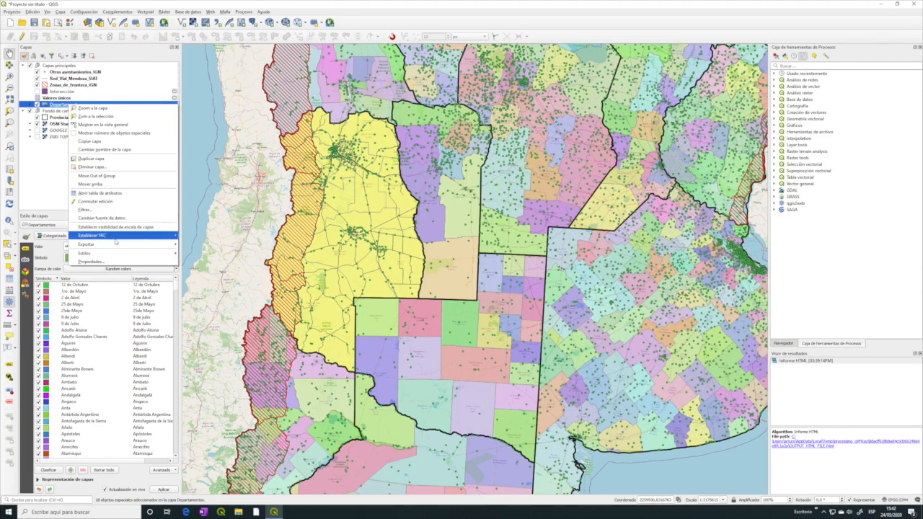
mouse_move(115, 244)
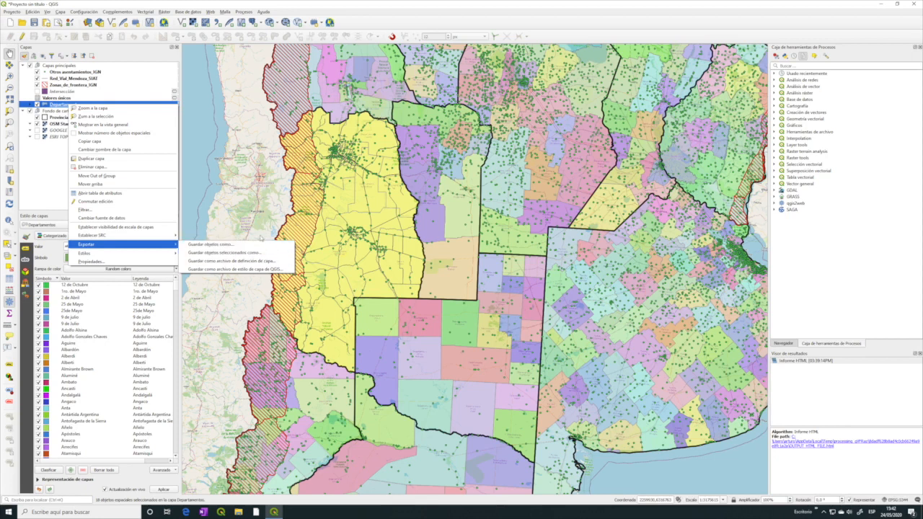
click(303, 14)
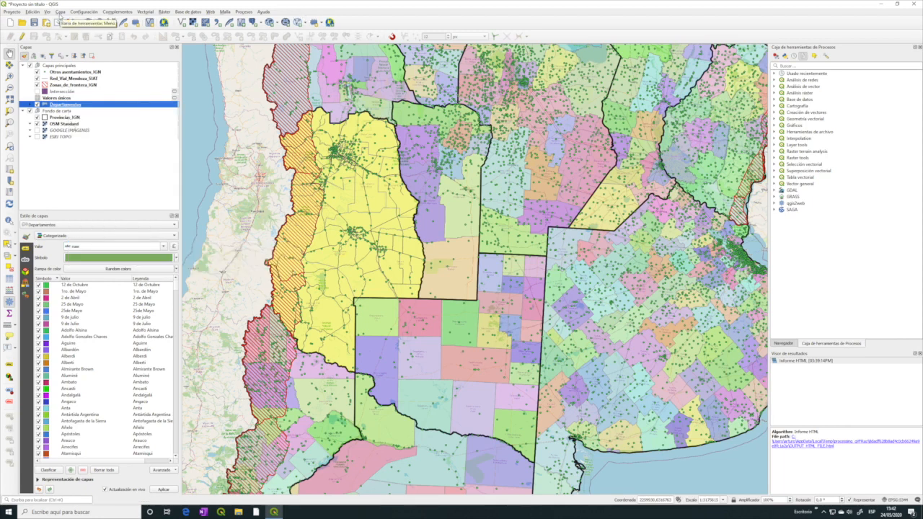
right_click(64, 106)
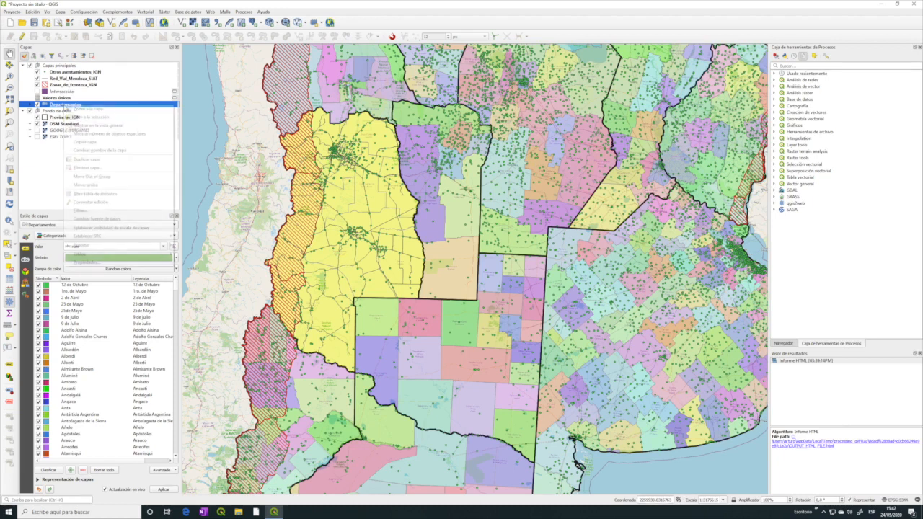
click(98, 194)
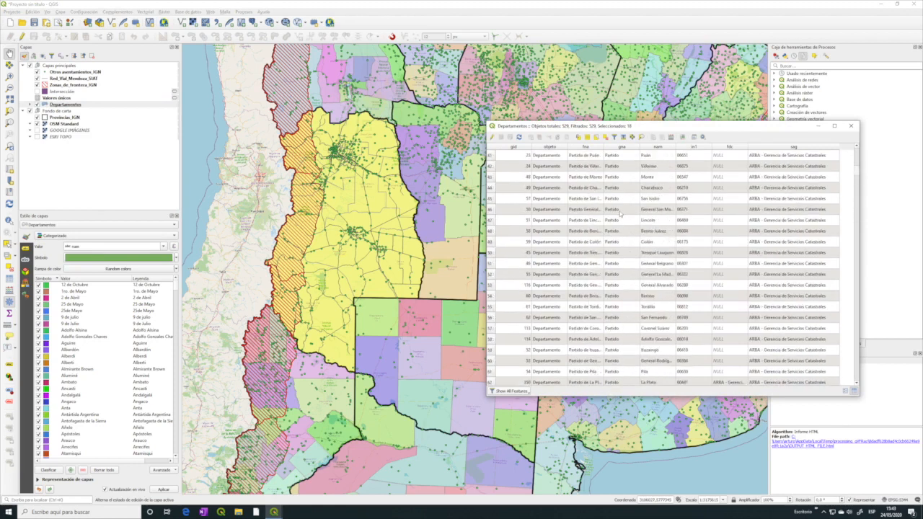
click(851, 125)
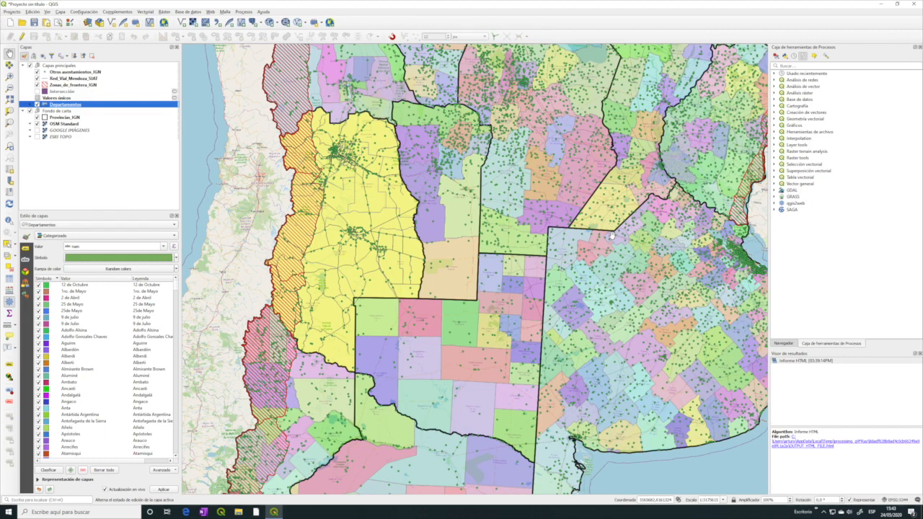
Step: Clear the feature selection on the map and open the filter query builder for the Departamentos layer
drag(352, 283, 433, 315)
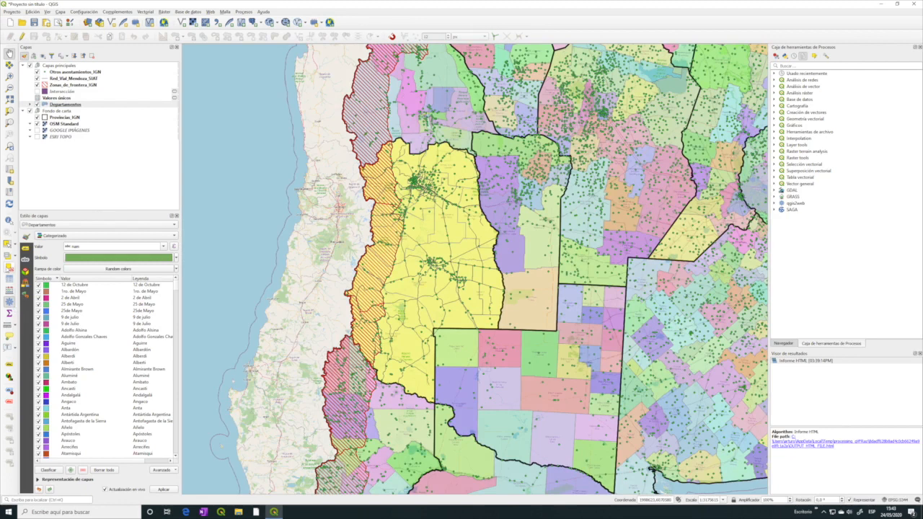
click(9, 267)
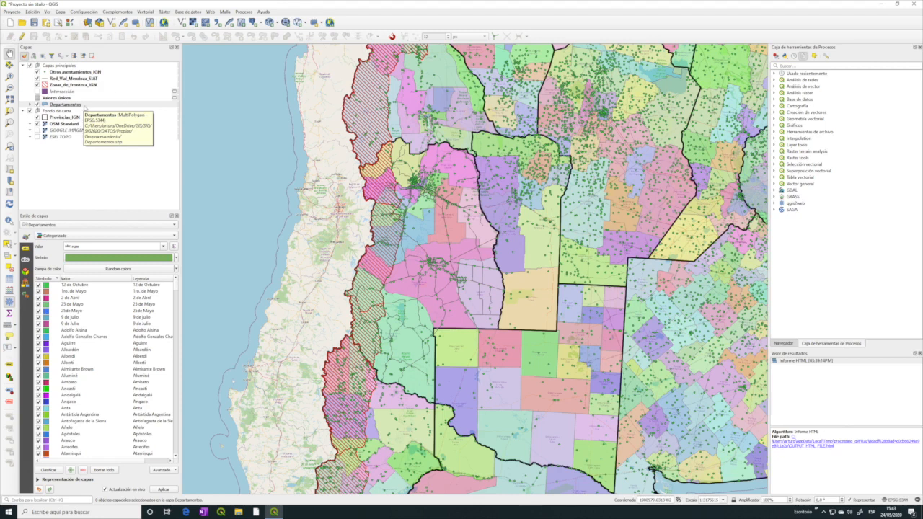
click(63, 12)
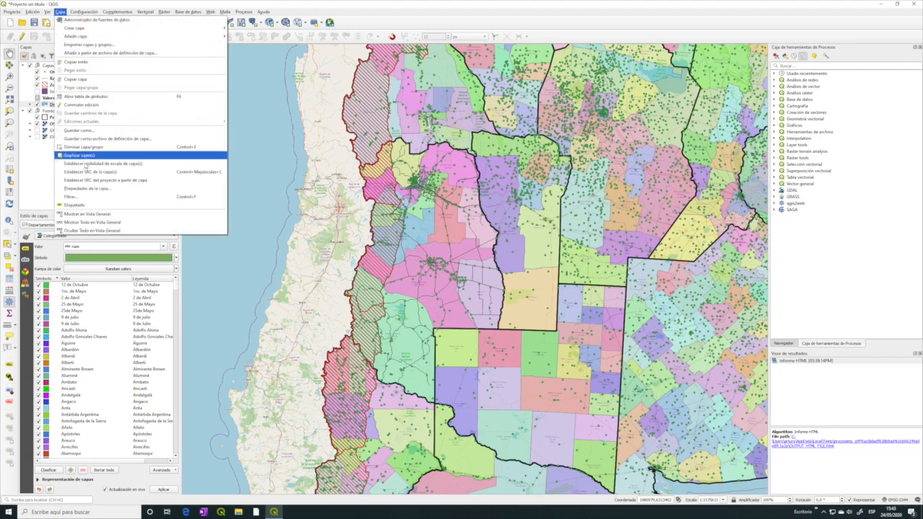
click(94, 198)
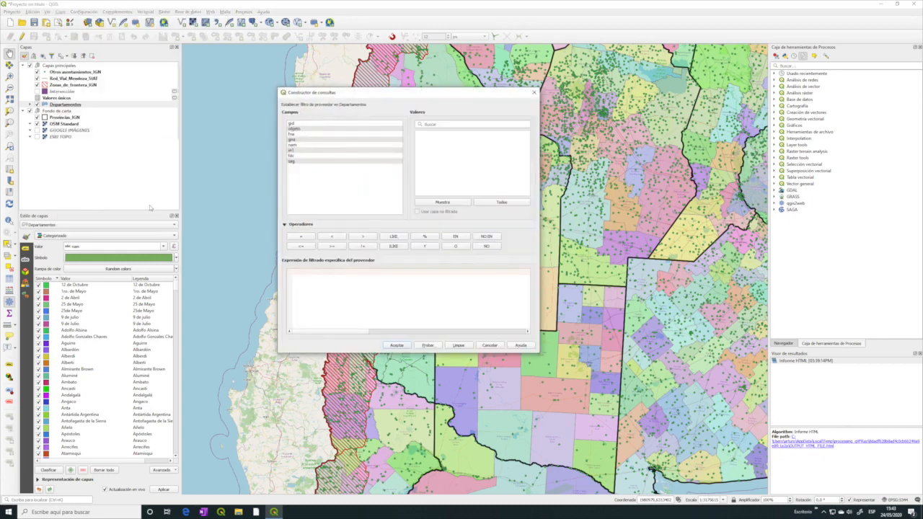
Step: Build the Departamentos filter expression "sag" = 'IDE Mendoza', loading all values of the sag field to pick the value
double_click(292, 163)
click(302, 236)
click(501, 201)
scroll(466, 172, down, 3)
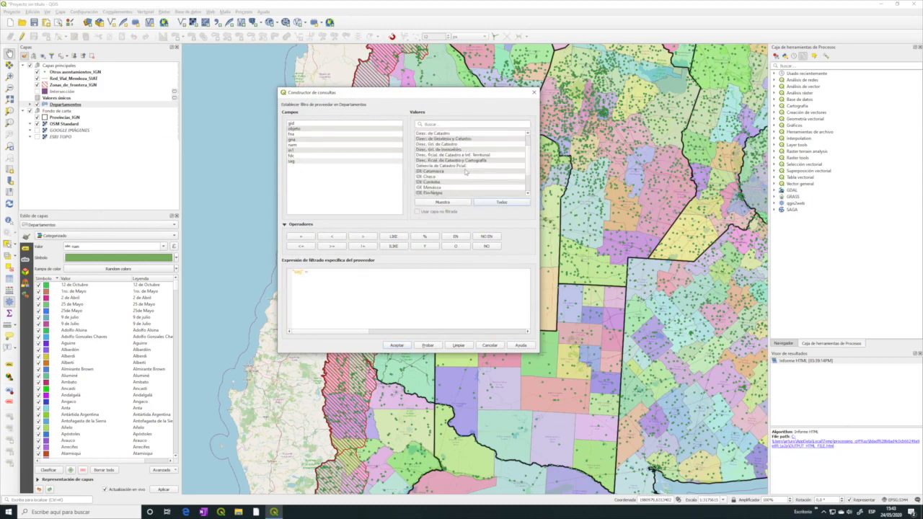
scroll(466, 172, down, 1)
double_click(433, 155)
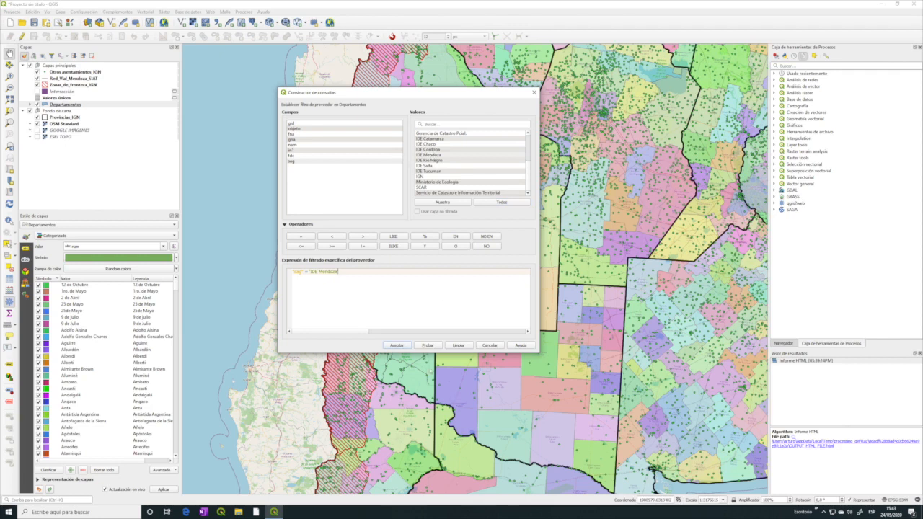
Step: Test the filter expression, move the query builder aside to view the map, and apply the filter to Departamentos
click(428, 345)
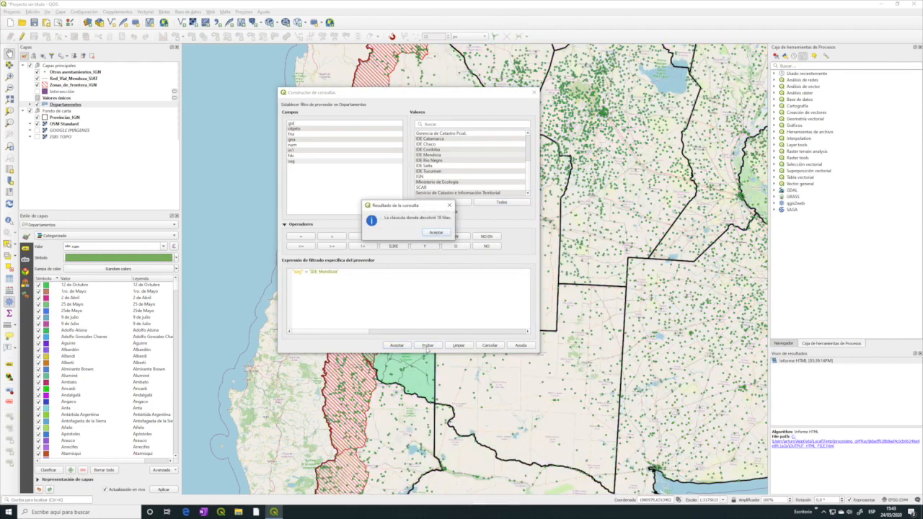
click(435, 233)
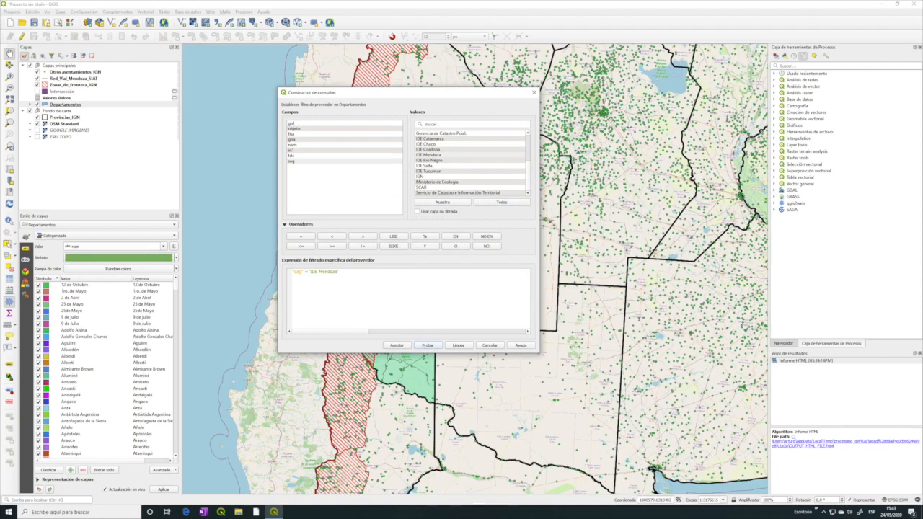
drag(381, 92, 622, 97)
click(589, 315)
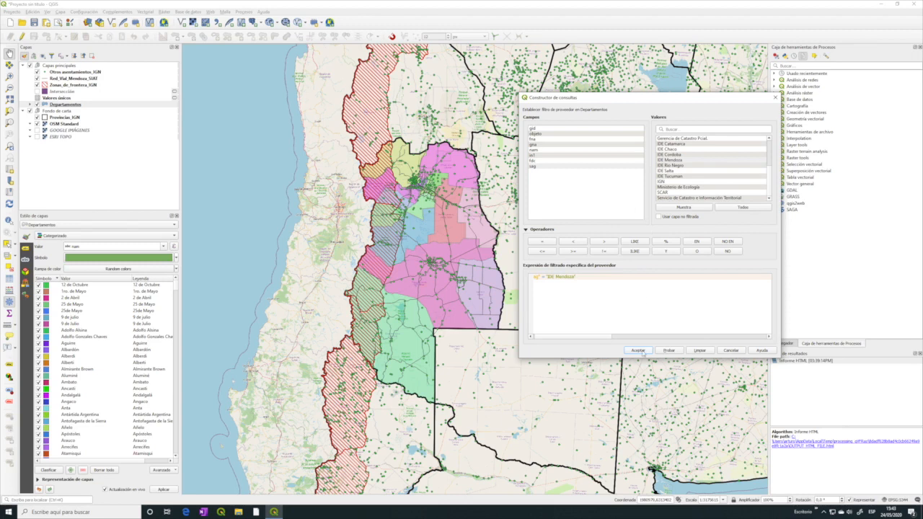
click(638, 350)
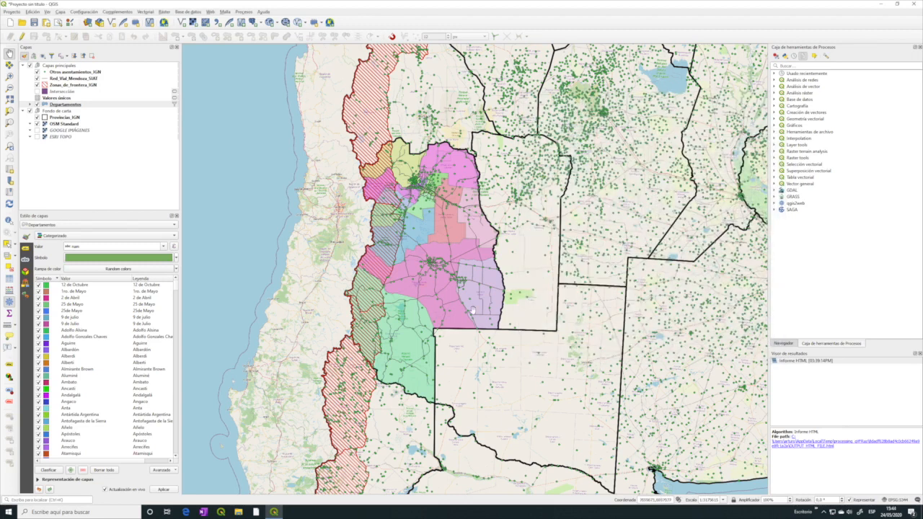
Step: Hide the Otros asentamientos_IGN layer and make Departamentos the active layer
click(37, 71)
click(66, 105)
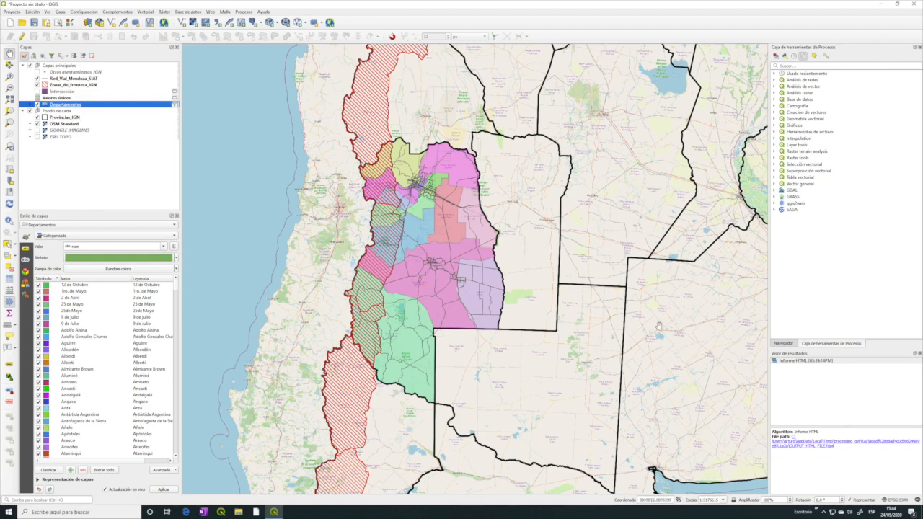
Step: Browse to Departamentos_IGN.shp in the Selección folder and examine its map preview and attributes as stored on disk
click(784, 343)
click(822, 343)
click(785, 343)
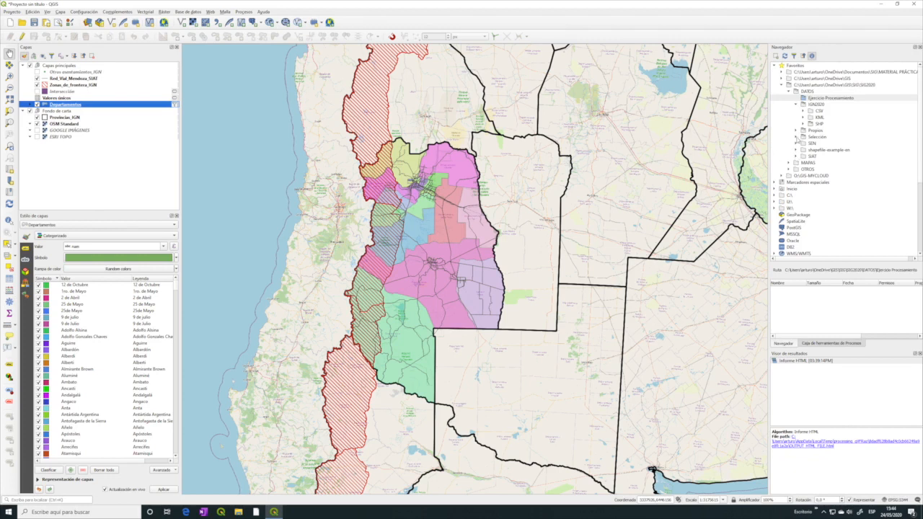
click(796, 136)
scroll(820, 164, down, 1)
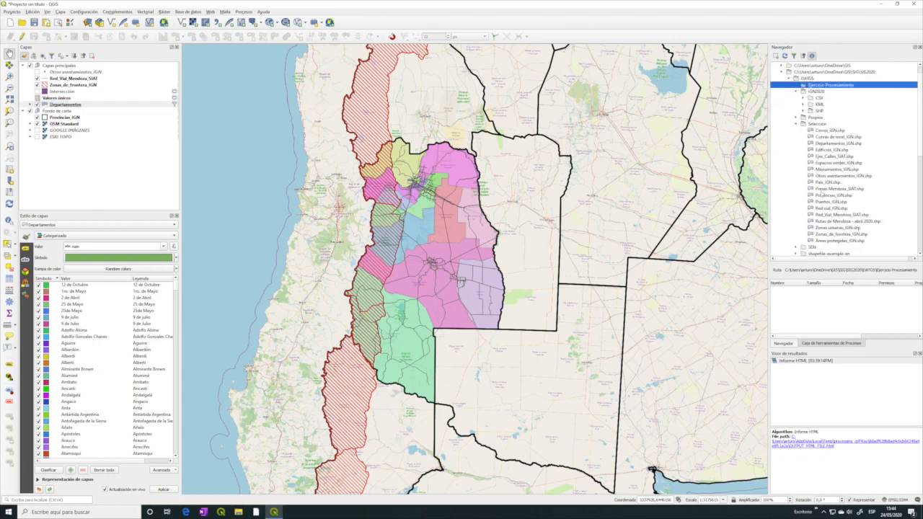
click(810, 143)
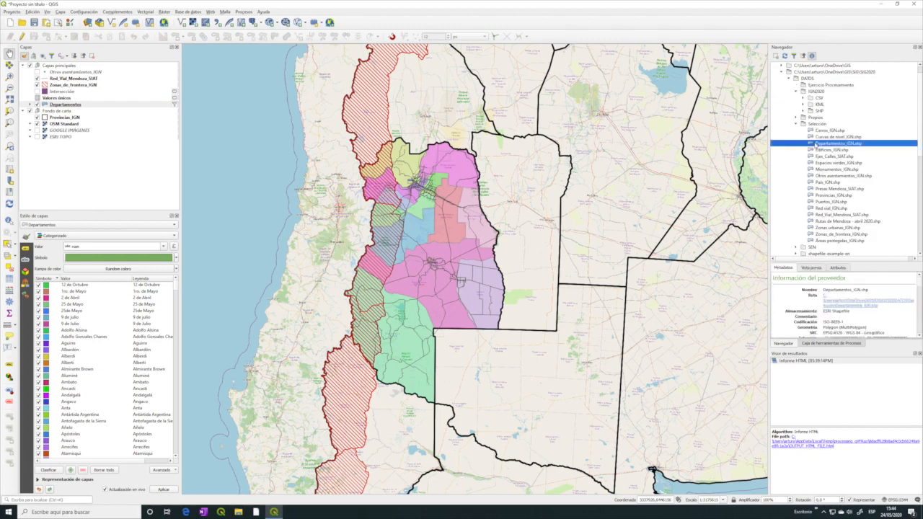
click(840, 268)
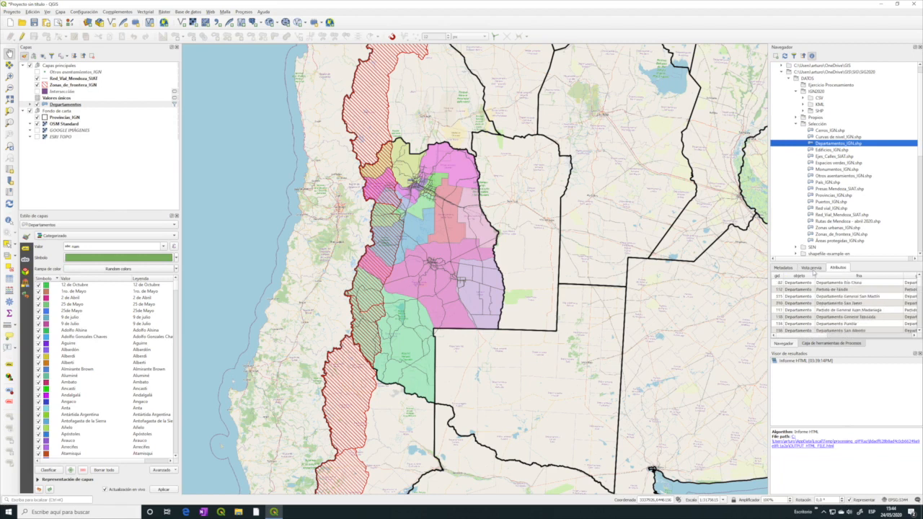
click(812, 268)
click(837, 268)
click(813, 269)
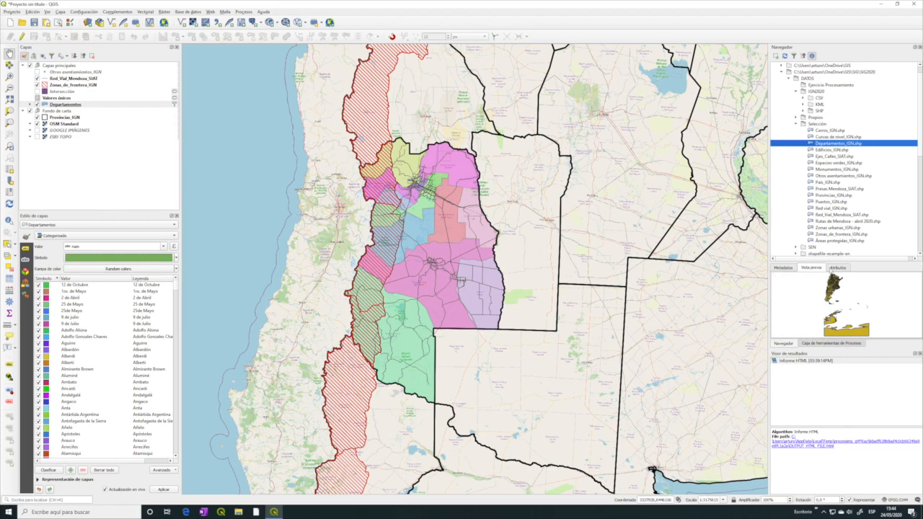
click(837, 267)
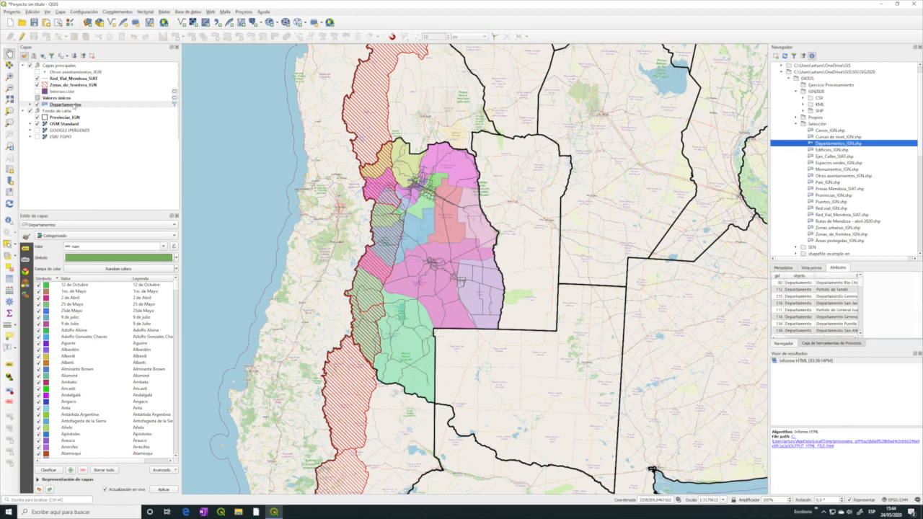
Step: Check the filter set on the Departamentos layer, then review its filtered records in the attribute table and close it
mouse_move(175, 106)
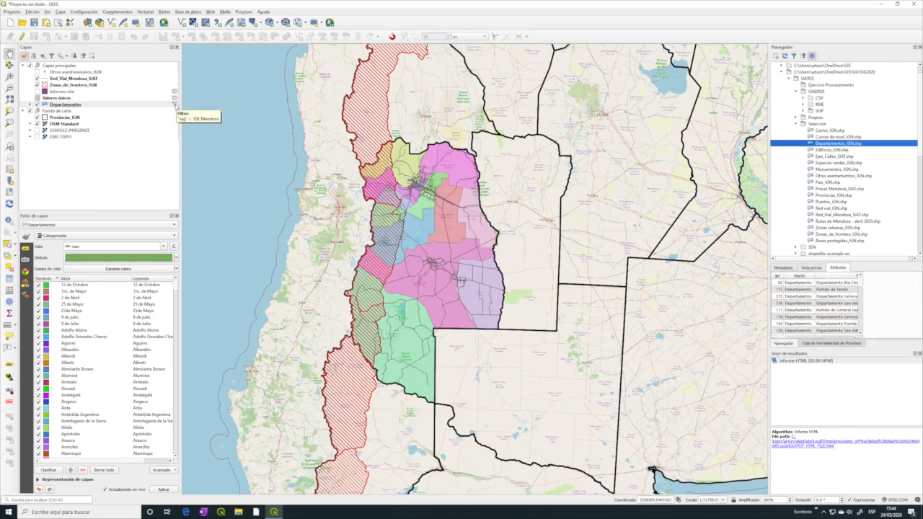
click(83, 106)
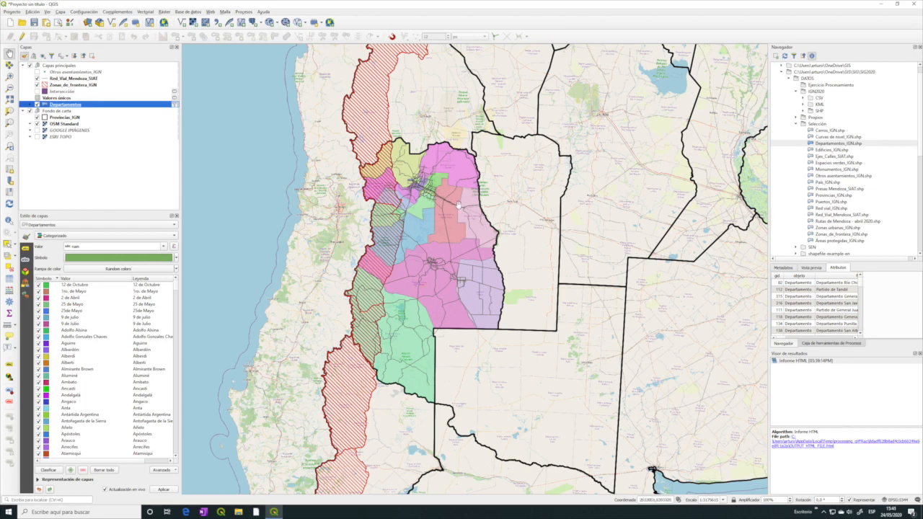
right_click(56, 105)
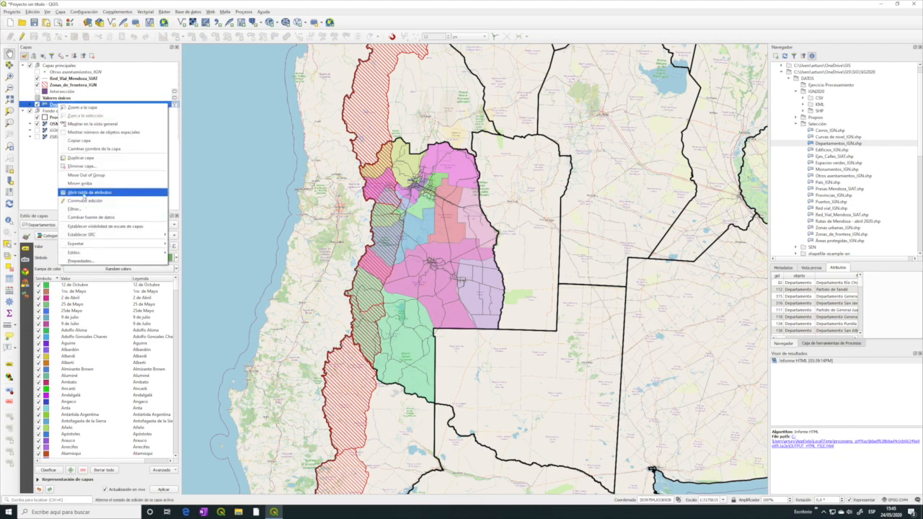
click(85, 193)
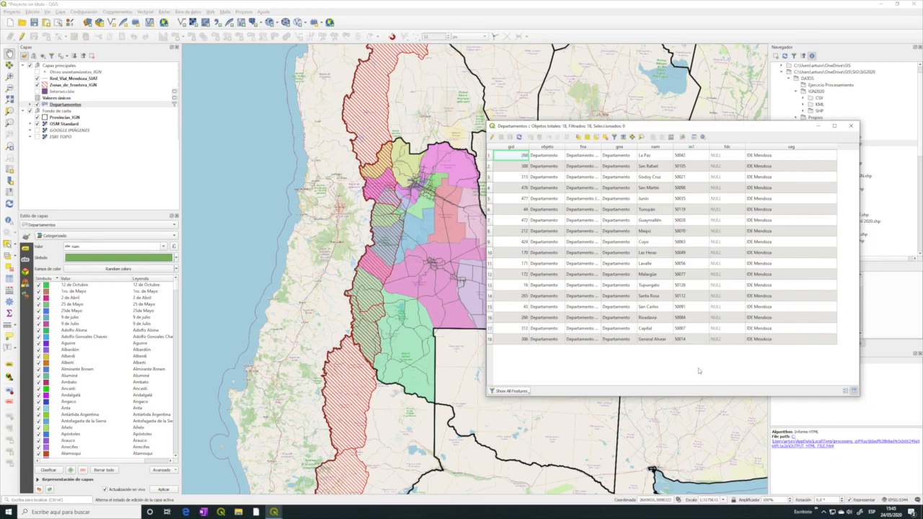
click(851, 126)
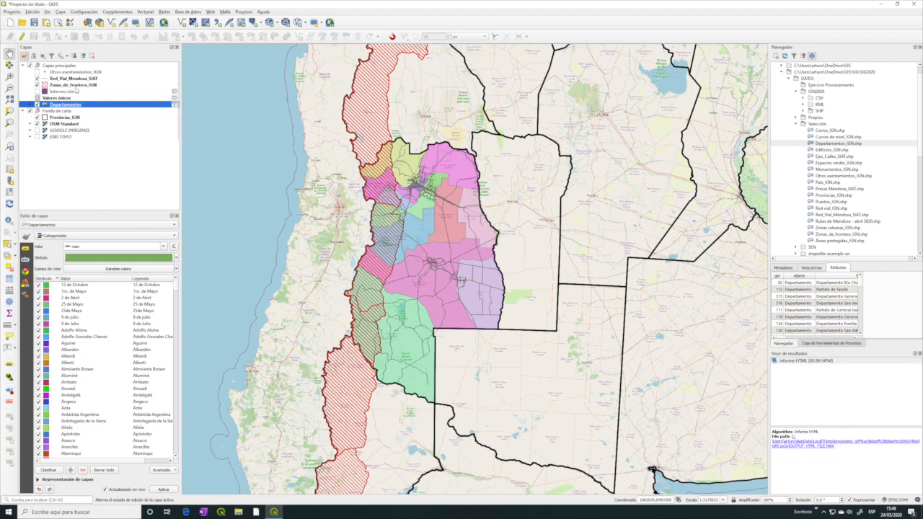
Step: Make Zonas_de_frontera_IGN the active layer and hide the Provincias_IGN and OSM Standard layers for a closer view of Mendoza
click(72, 86)
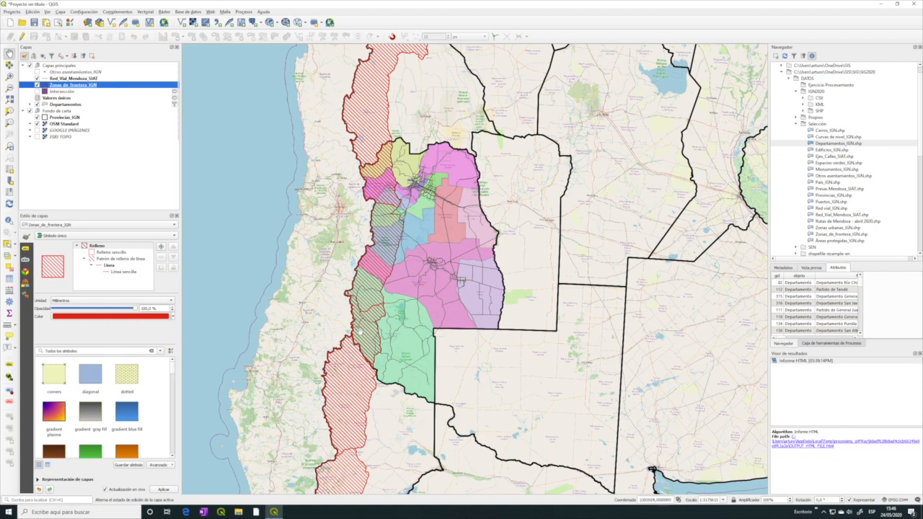
scroll(374, 262, up, 1)
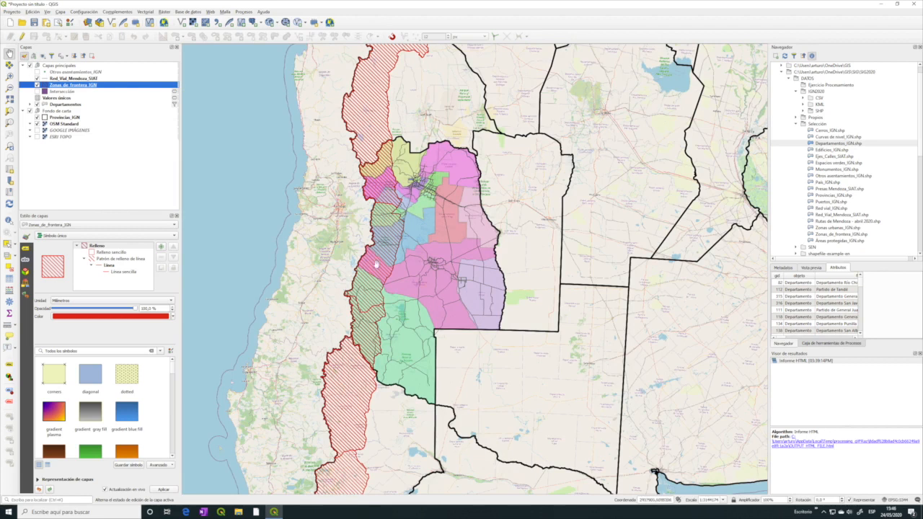
scroll(388, 216, up, 1)
scroll(389, 220, up, 1)
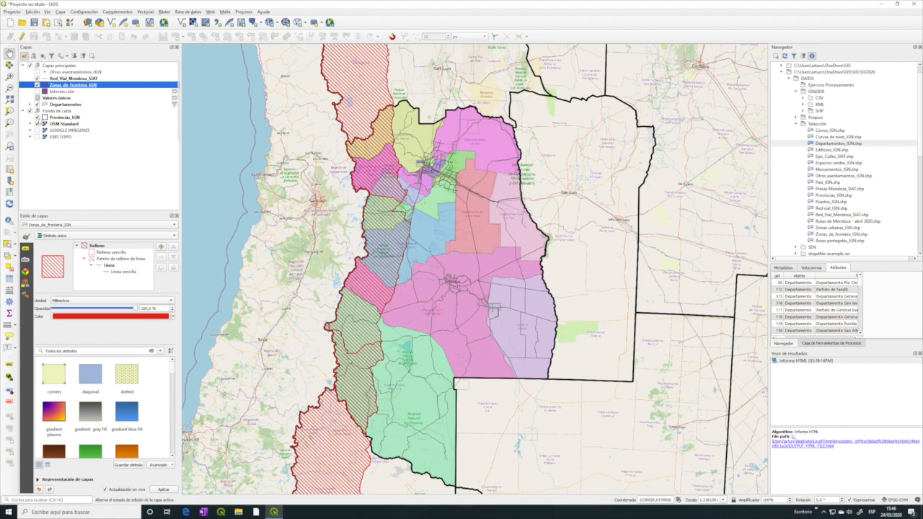
click(37, 117)
click(37, 123)
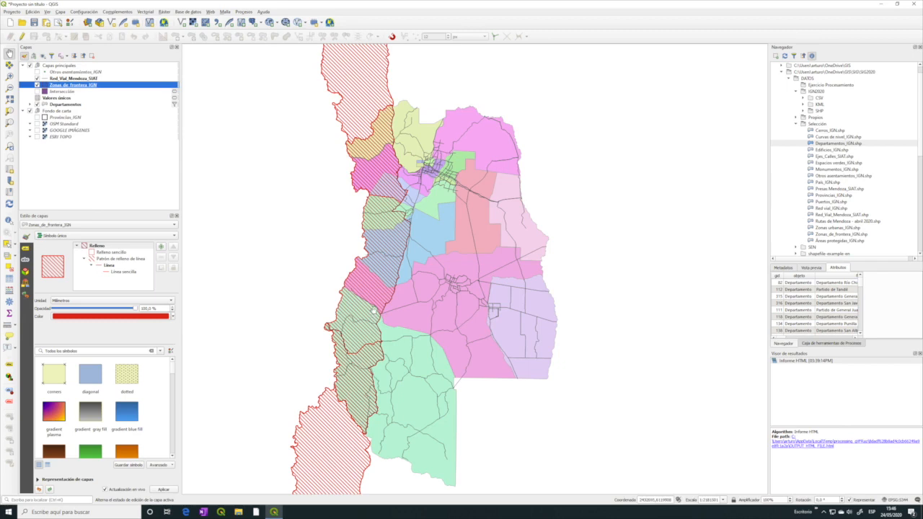
Step: Start the Select by Location tool and set Departamentos as the layer to select features from
click(146, 12)
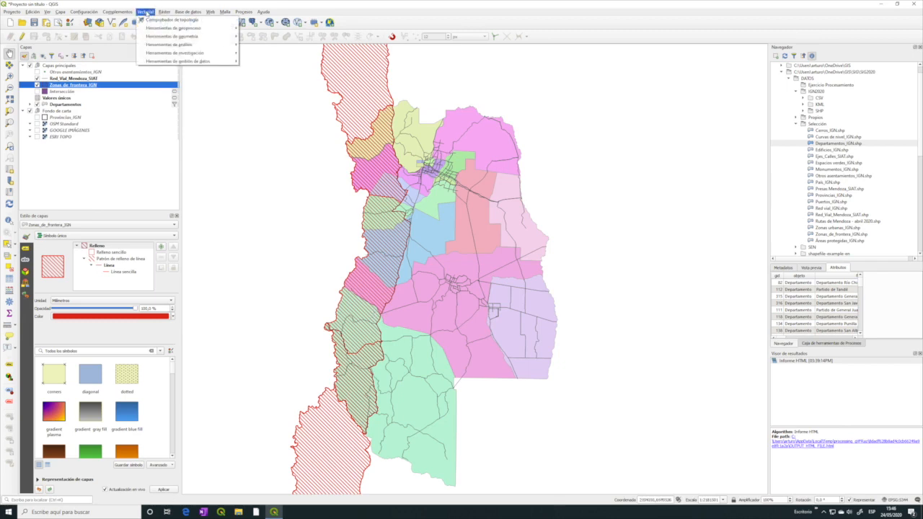
mouse_move(184, 48)
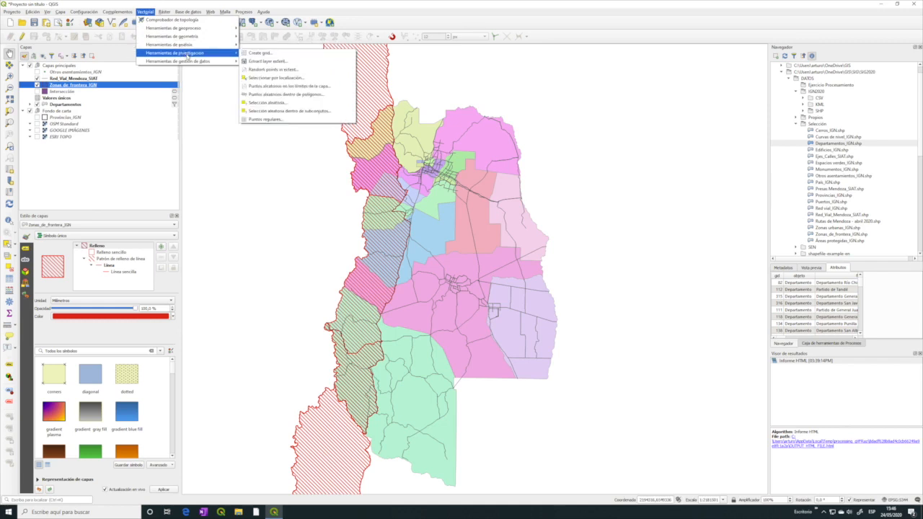
click(296, 78)
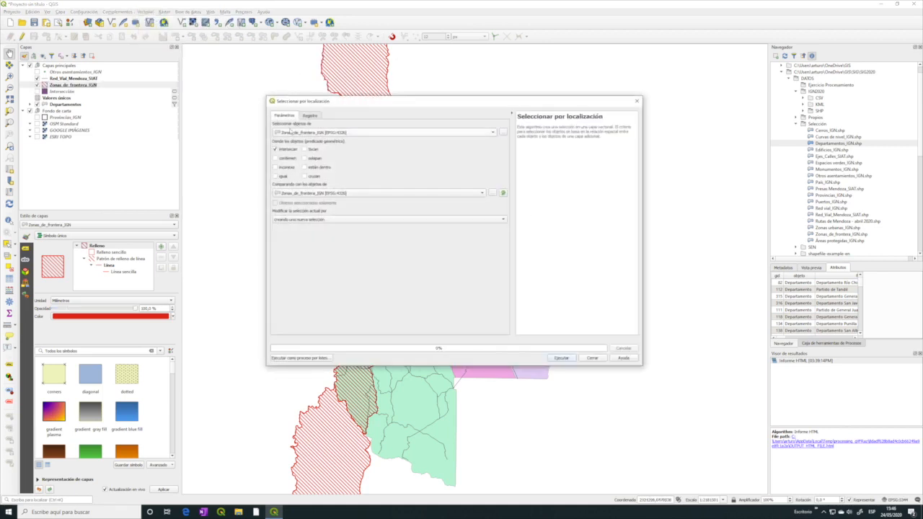
mouse_move(367, 107)
mouse_down()
mouse_move(373, 113)
mouse_move(366, 104)
mouse_up()
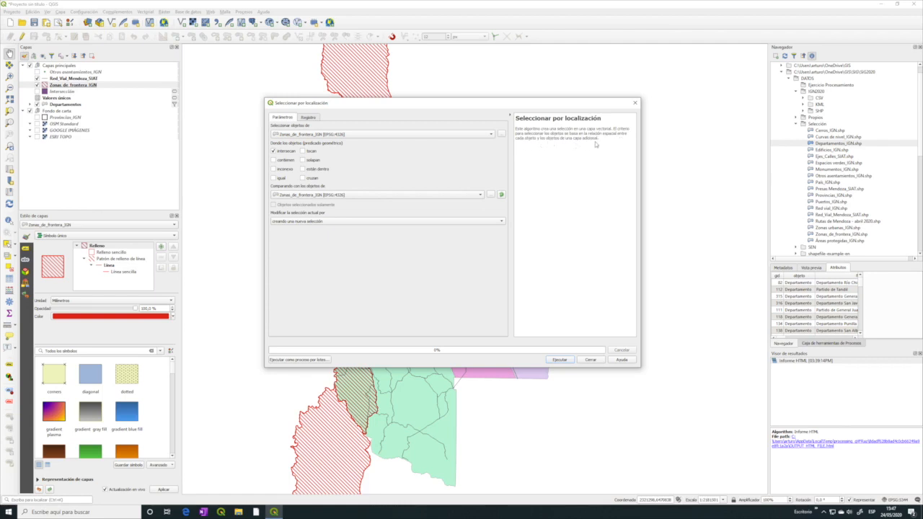
click(370, 134)
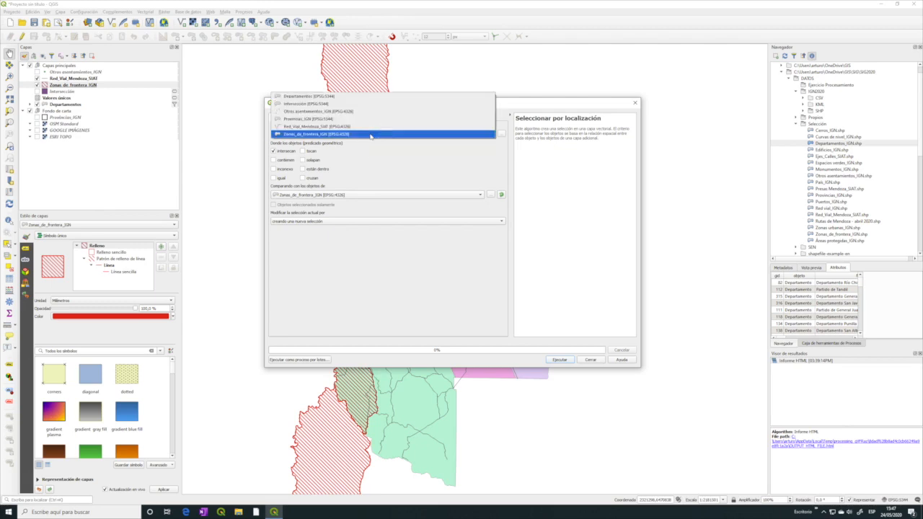
click(344, 96)
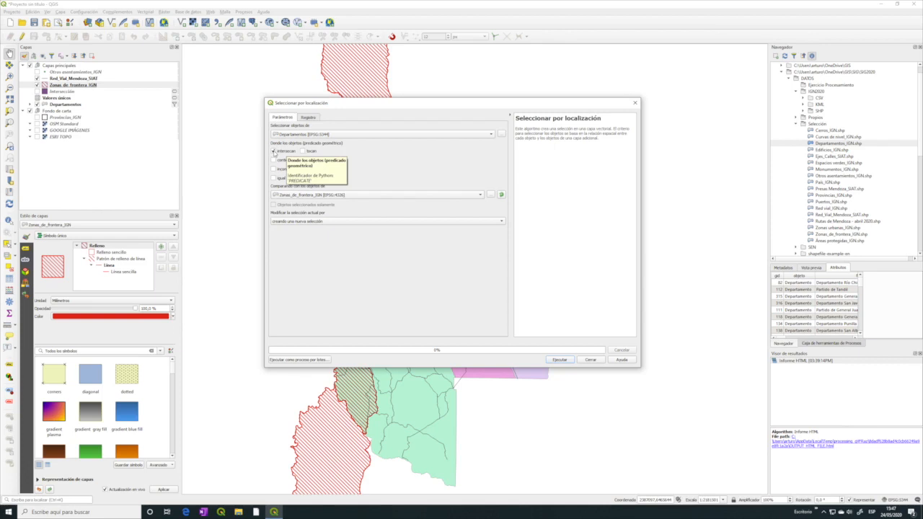
Step: Select the departments that intersect Zonas_de_frontera_IGN as a new selection, and close the tool
click(358, 195)
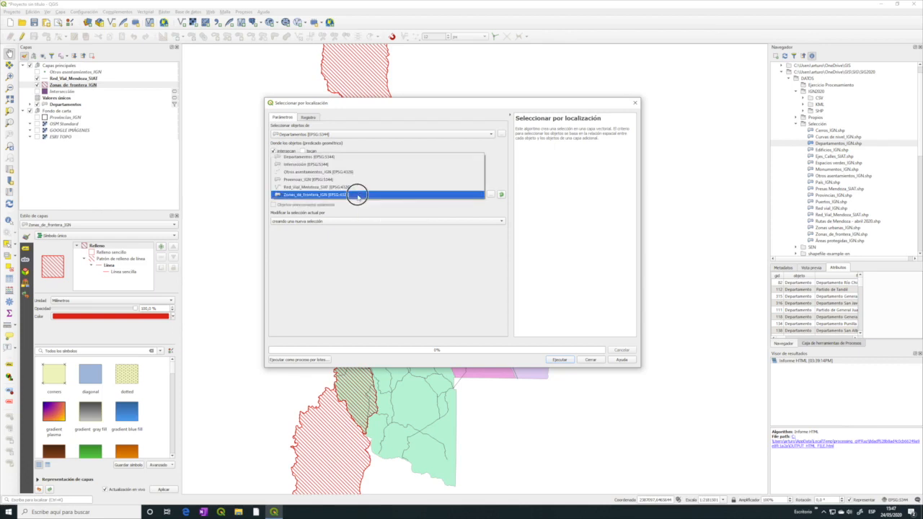
click(330, 196)
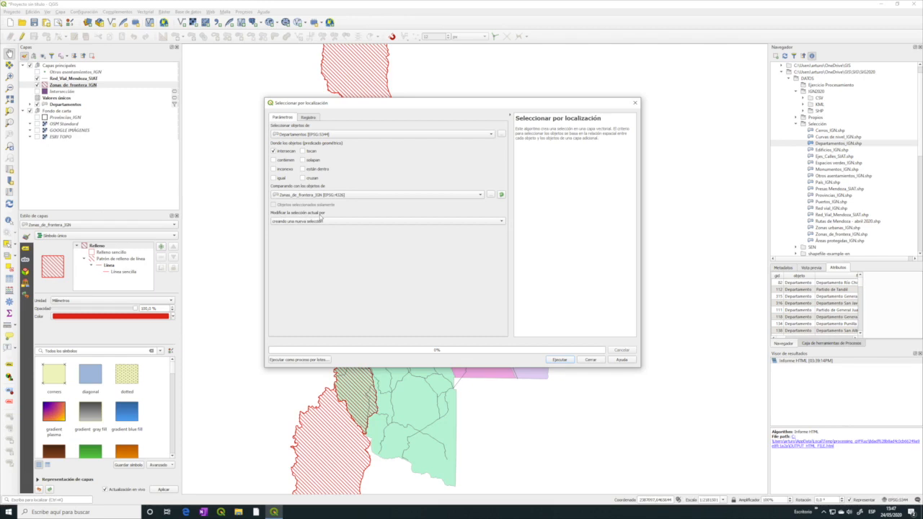
click(501, 222)
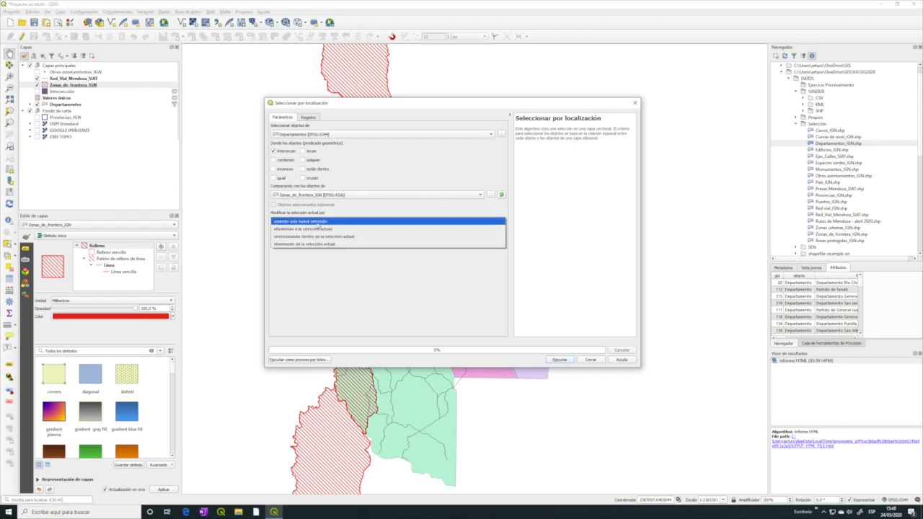
click(321, 221)
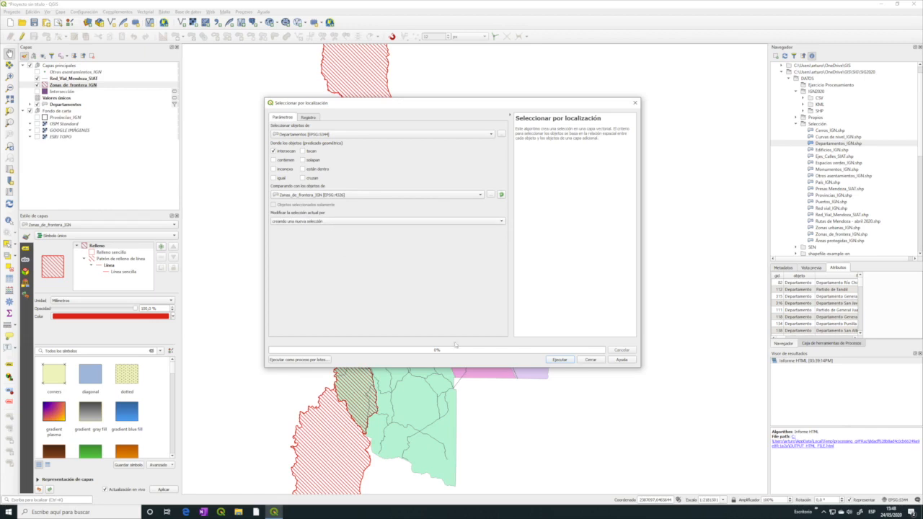
click(560, 360)
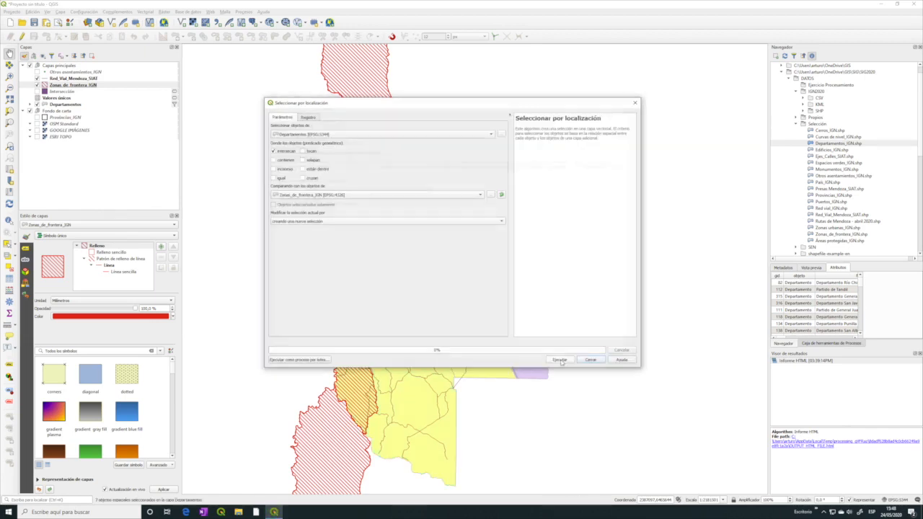
click(590, 360)
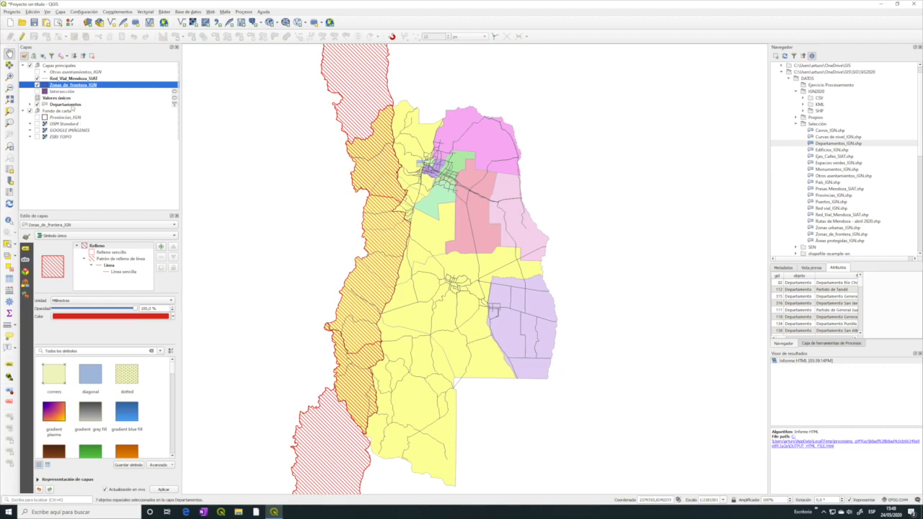
Step: Review the selected records in the Departamentos attribute table, and close it
right_click(69, 105)
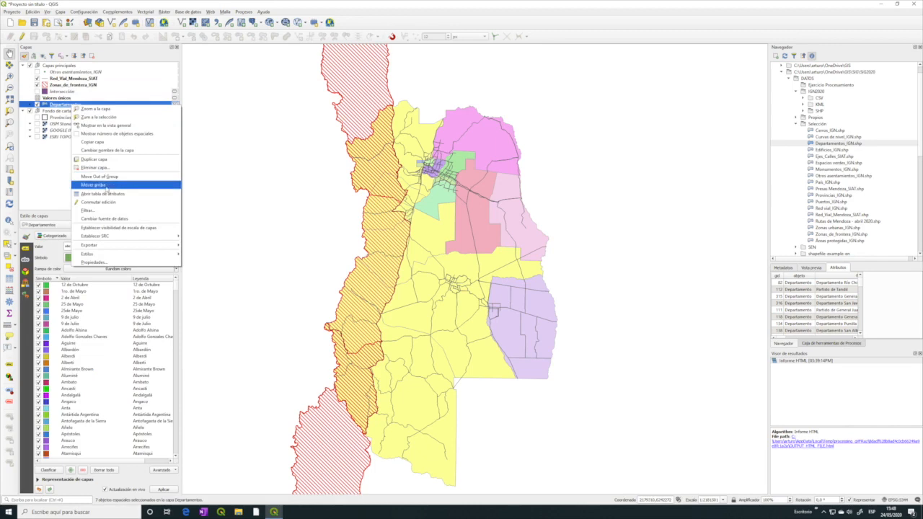
click(103, 193)
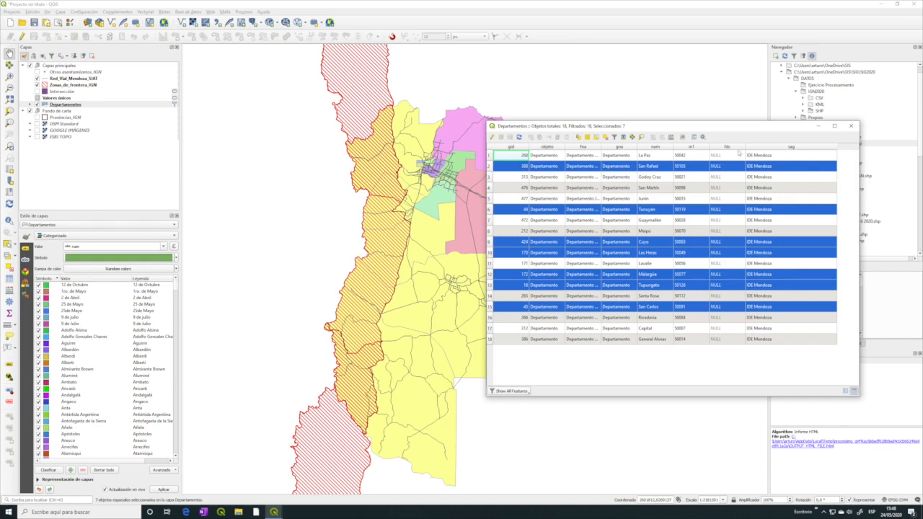
click(850, 126)
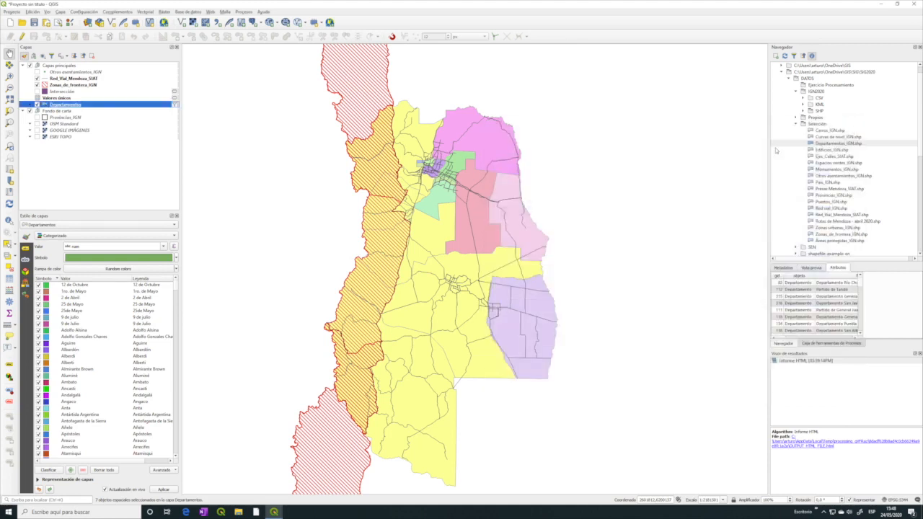
Step: Show the Otros asentamientos_IGN layer and use Select by Location to select its settlements that intersect Zonas_de_frontera_IGN as a new selection
click(72, 72)
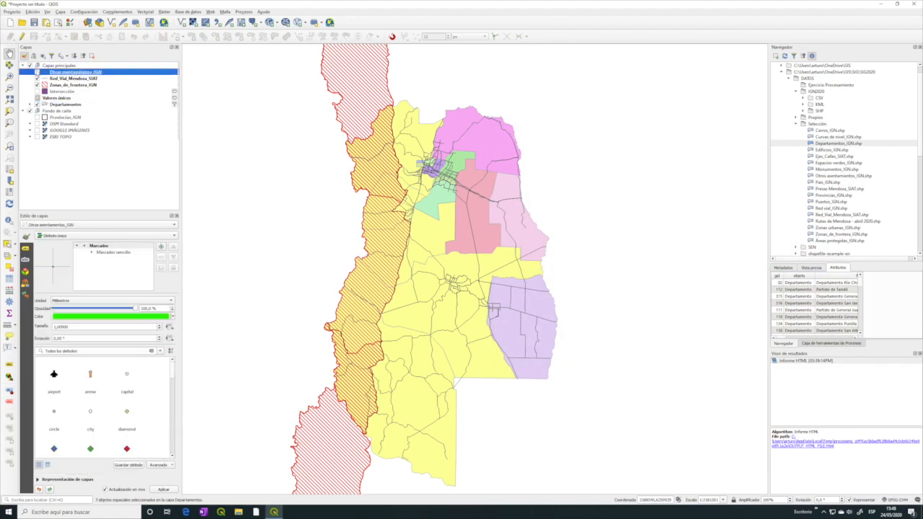
click(37, 72)
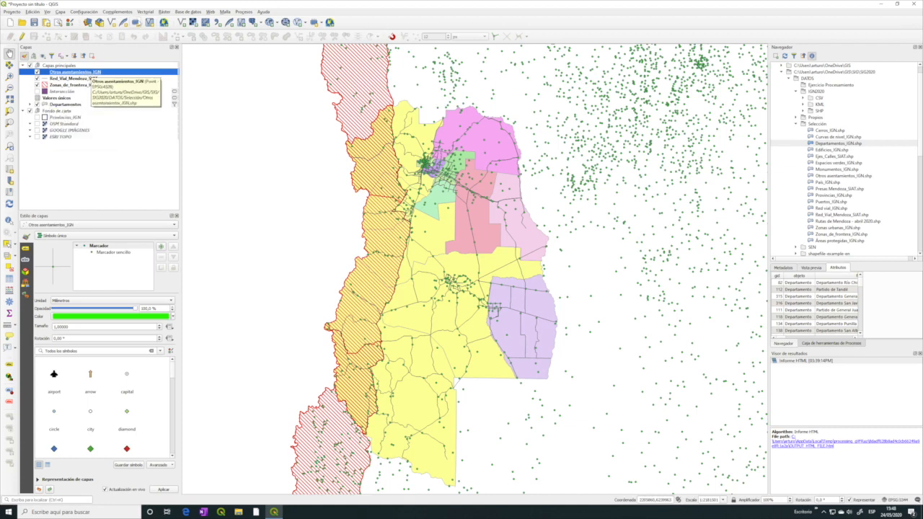
click(145, 12)
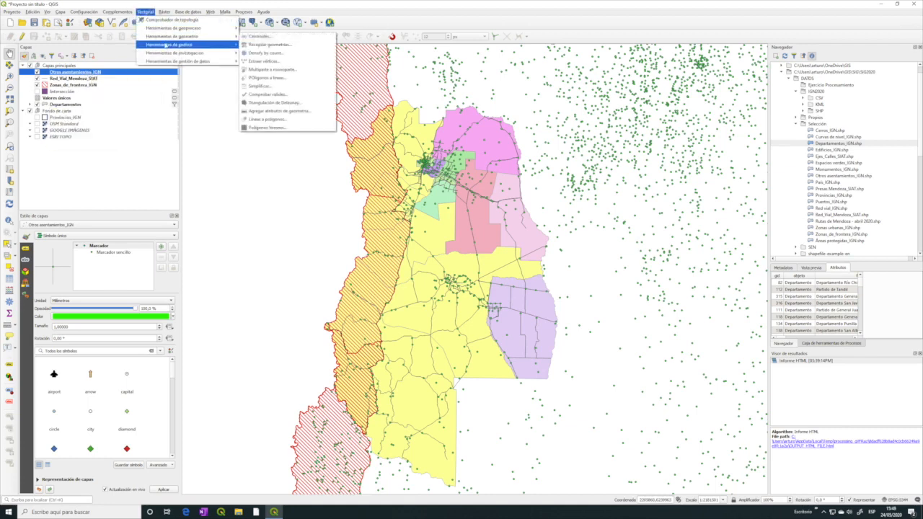
mouse_move(208, 44)
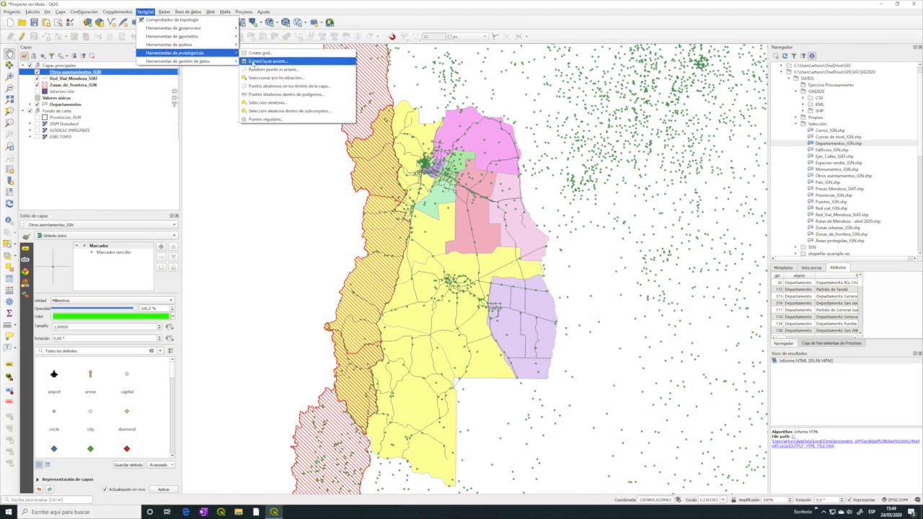
click(268, 77)
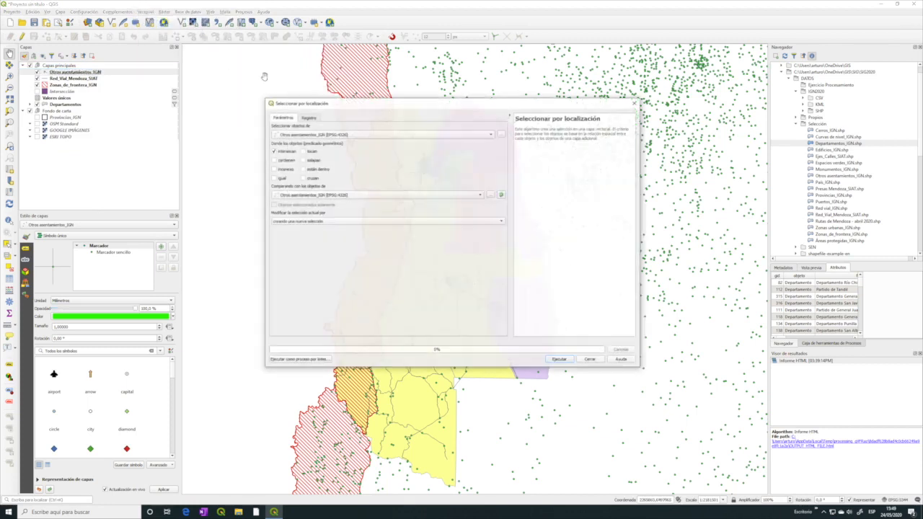
click(365, 134)
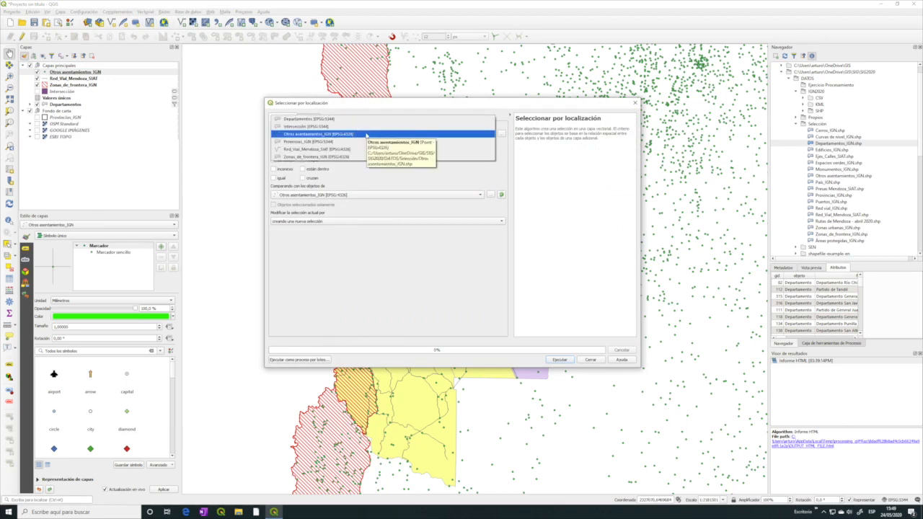
click(330, 134)
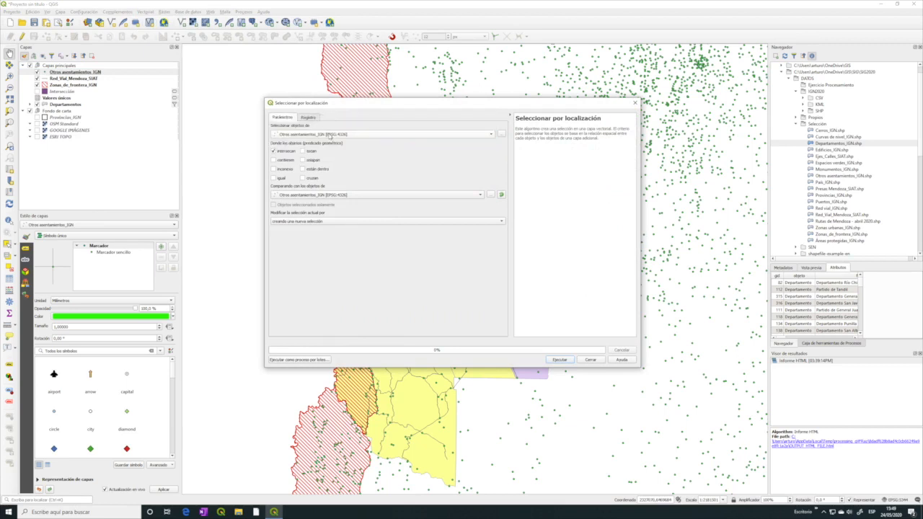
click(332, 195)
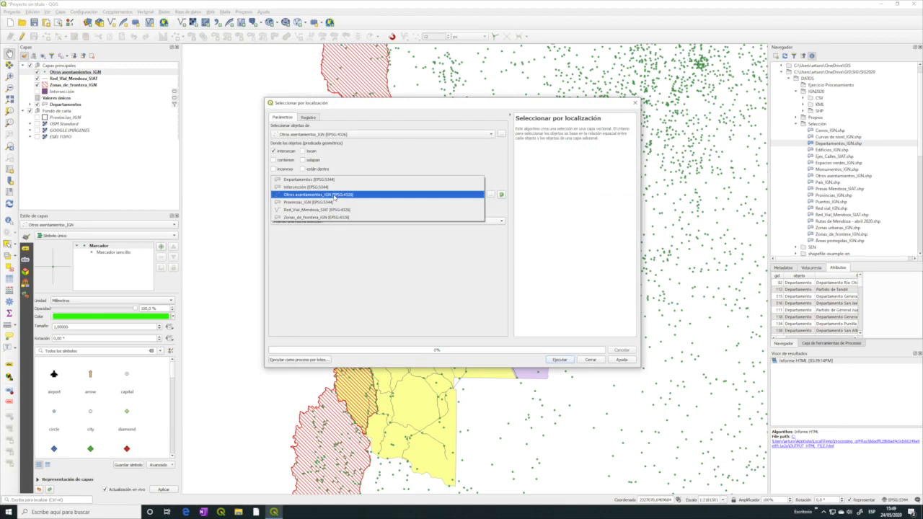
click(323, 218)
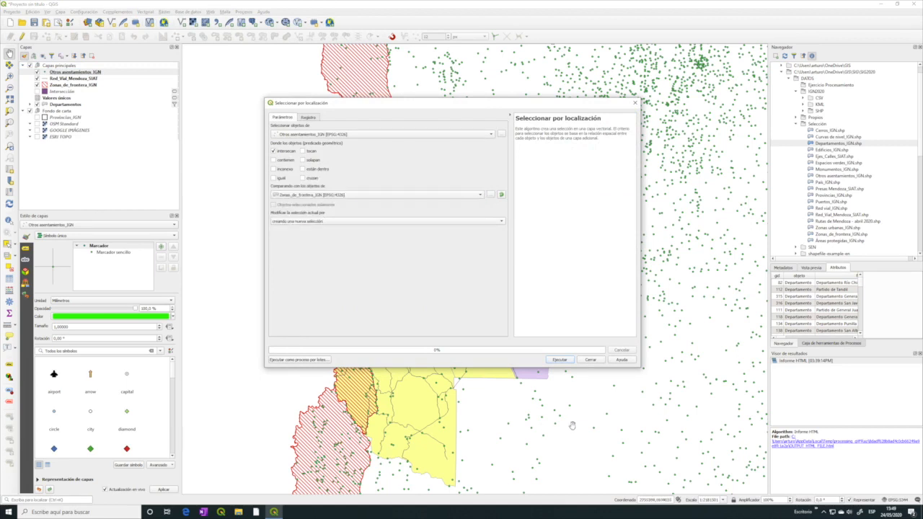
click(558, 359)
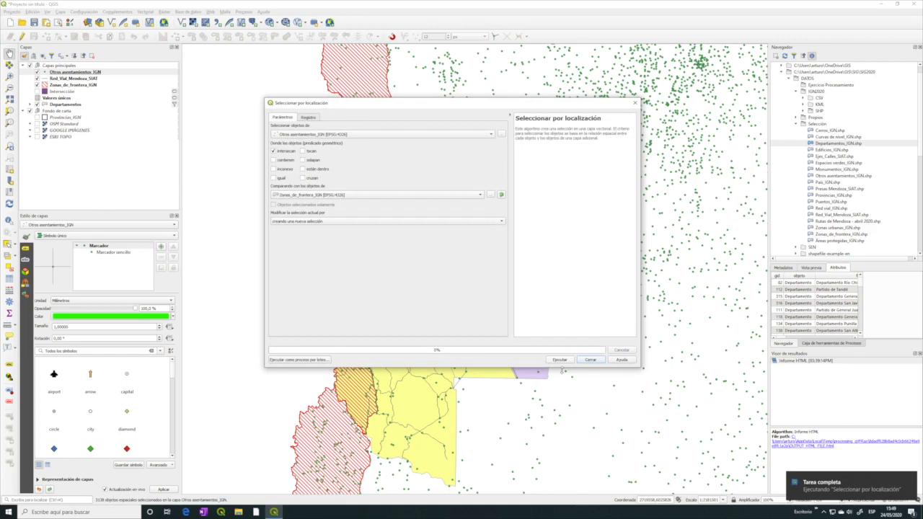
click(590, 359)
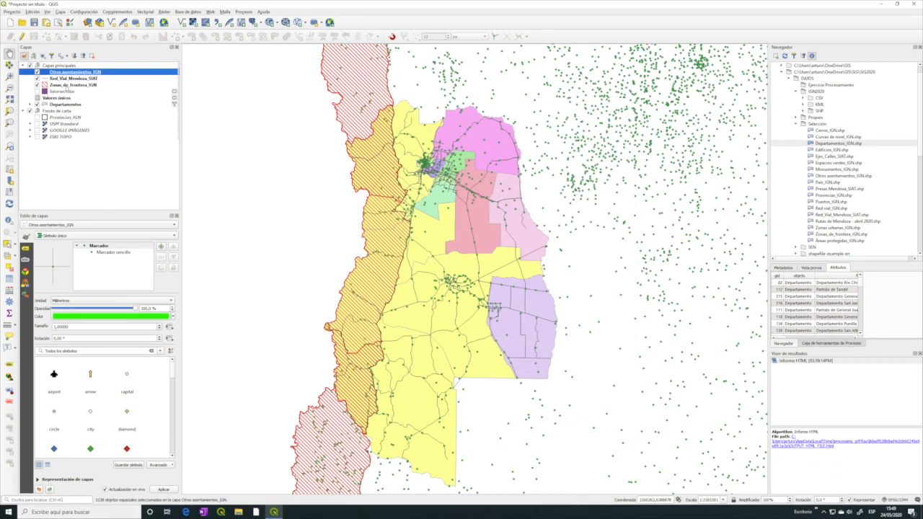
Step: Review only the selected features in the Otros asentamientos_IGN attribute table, and close it
right_click(69, 73)
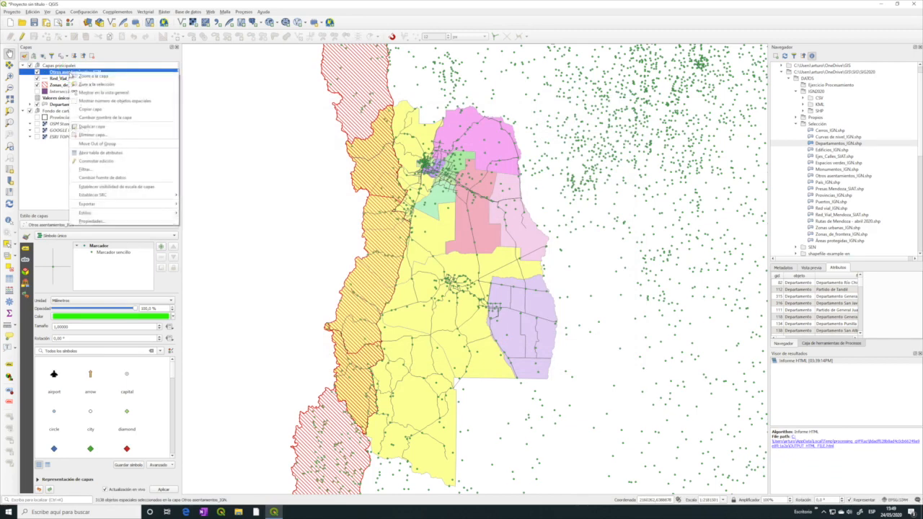
click(102, 149)
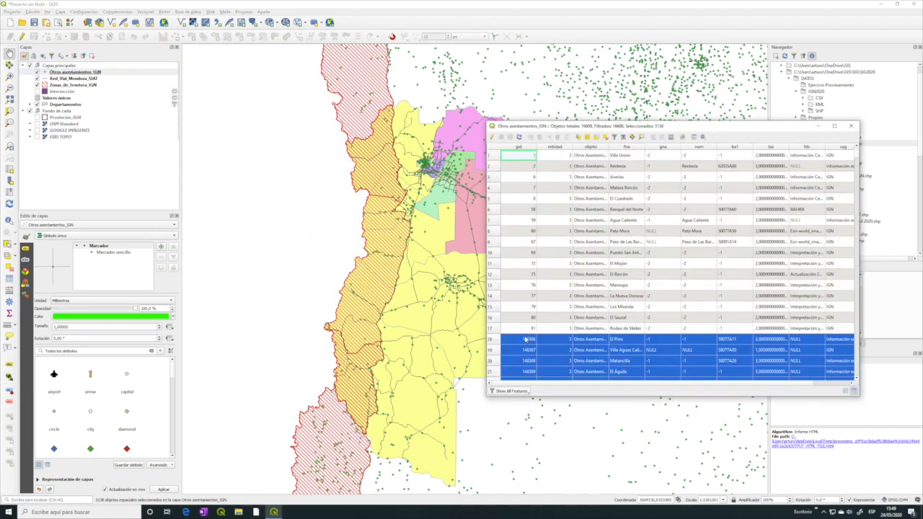
click(522, 392)
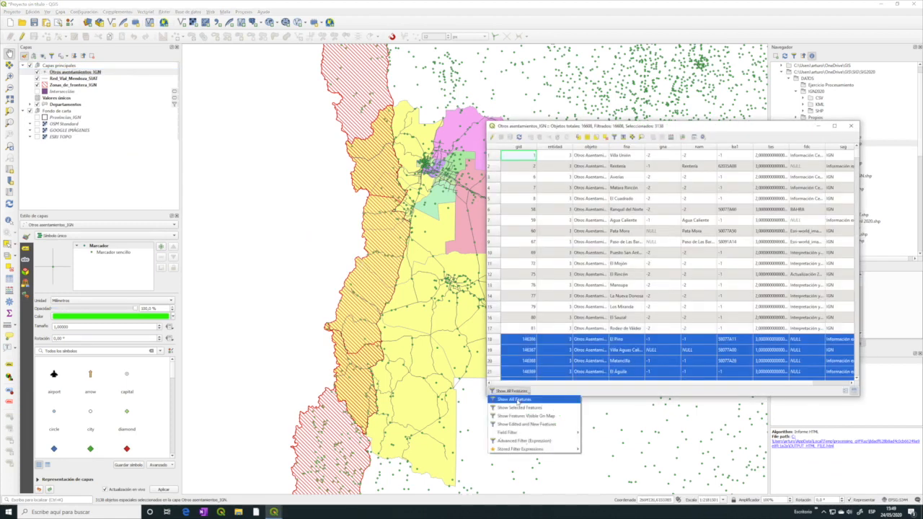
click(519, 407)
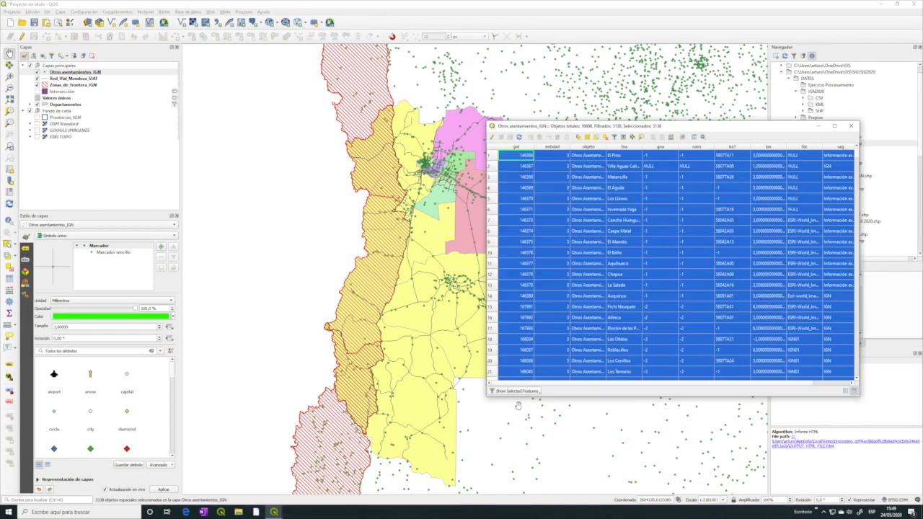
scroll(633, 296, down, 7)
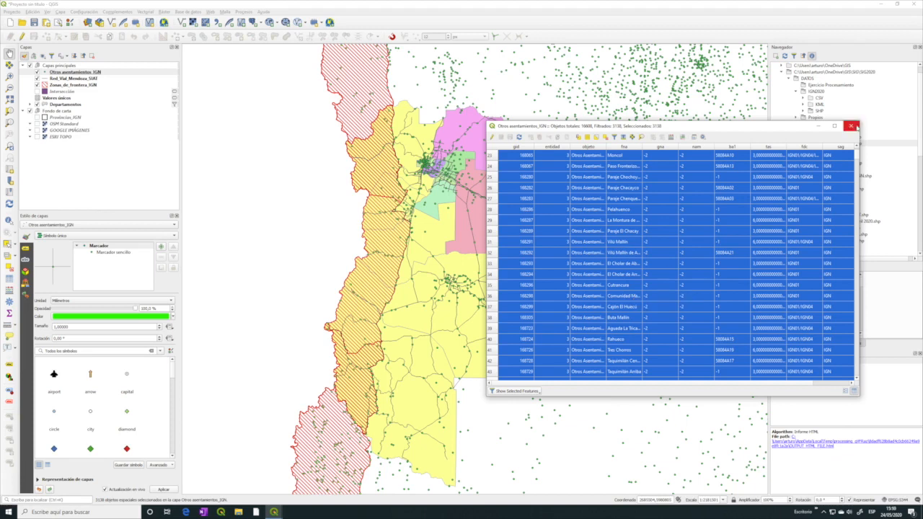
click(851, 125)
Step: Use Select by Location to narrow the current Otros asentamientos_IGN selection to settlements intersecting only the selected Departamentos features
click(146, 12)
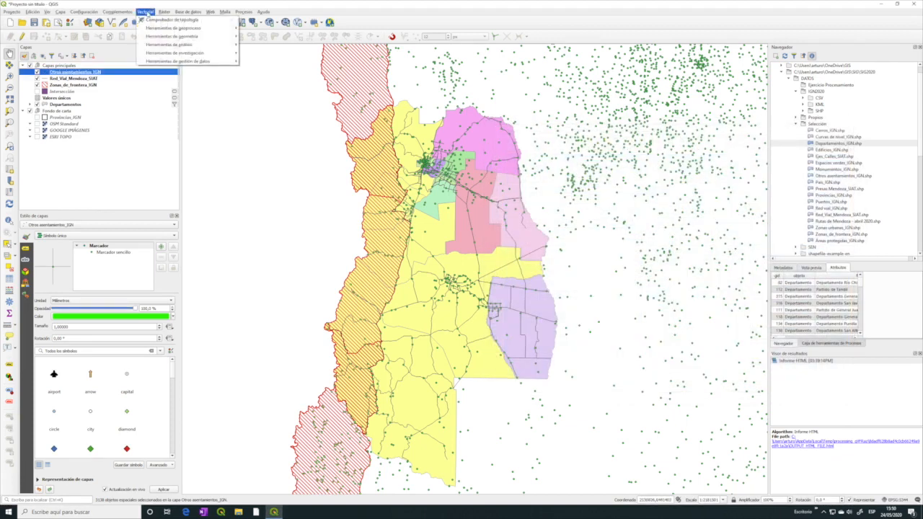
mouse_move(181, 53)
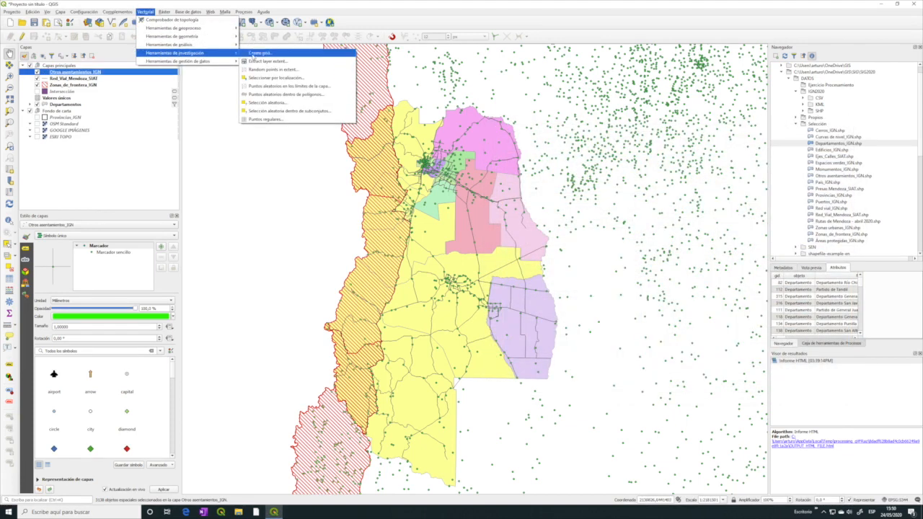
click(274, 78)
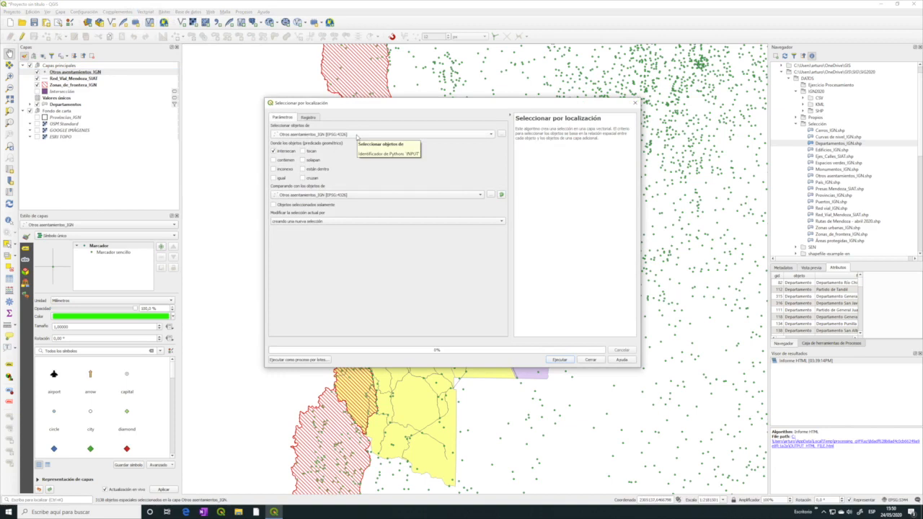
click(346, 195)
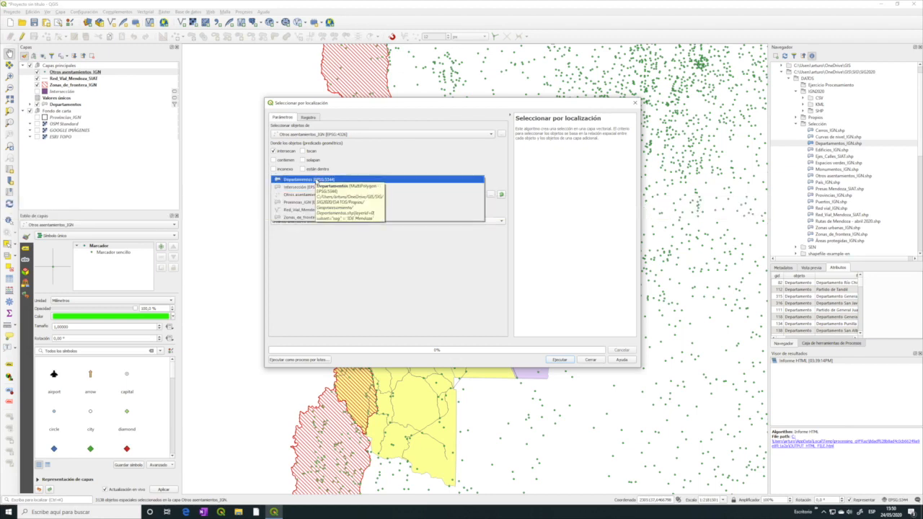
click(315, 181)
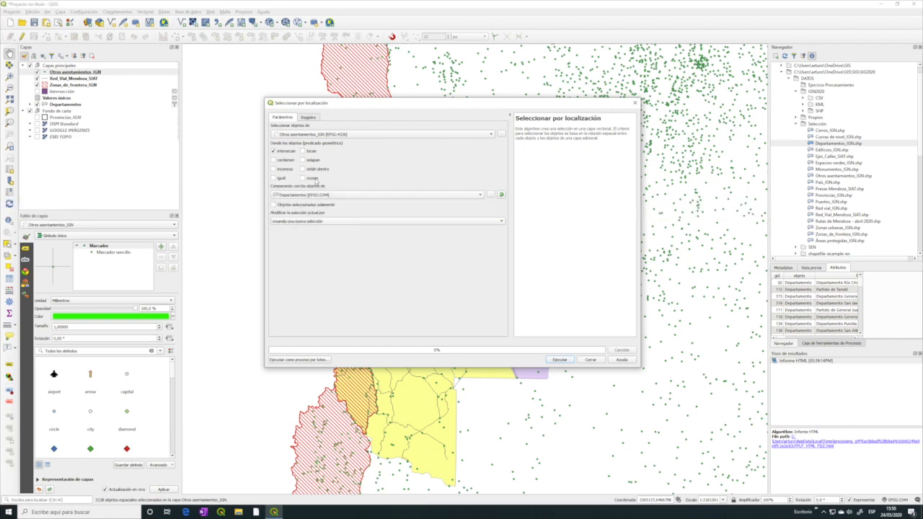
click(275, 206)
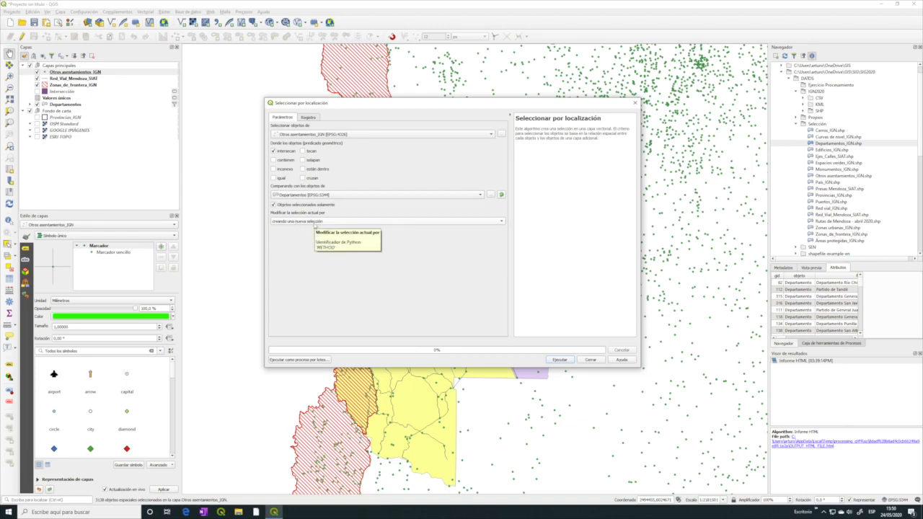
click(500, 222)
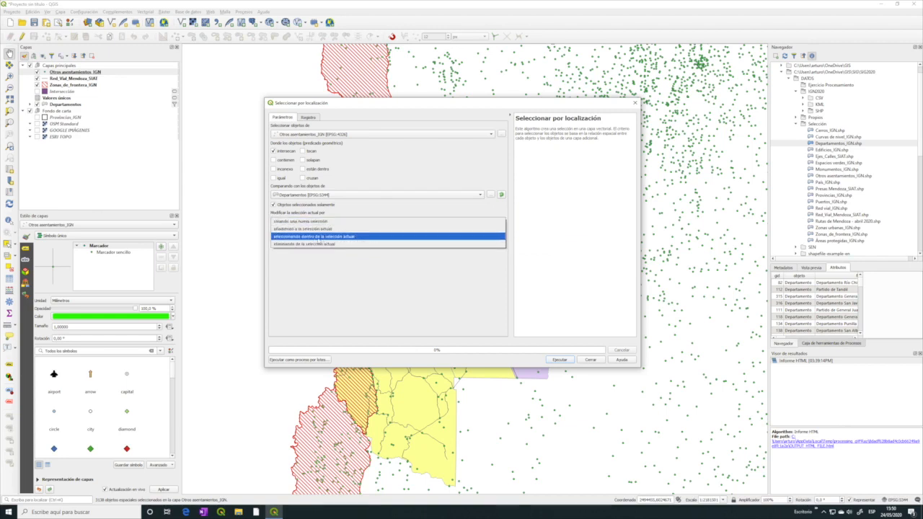
click(345, 238)
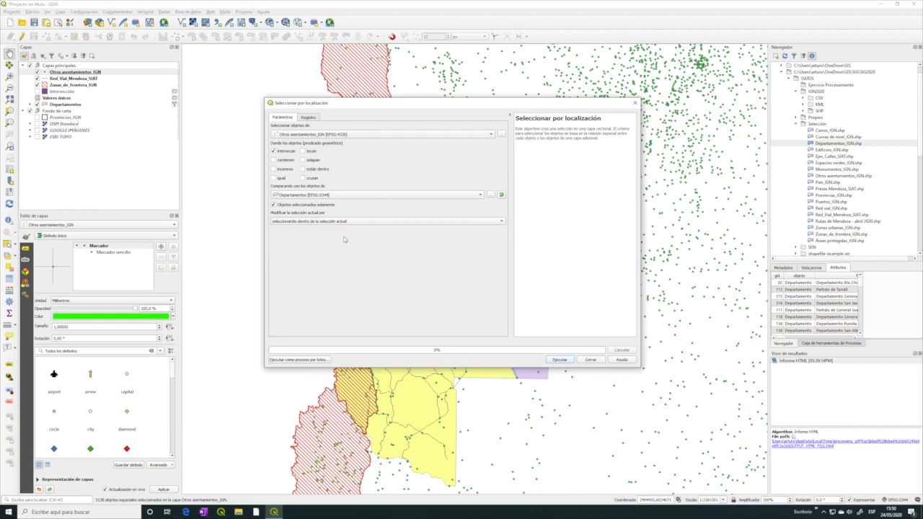
click(561, 359)
click(589, 360)
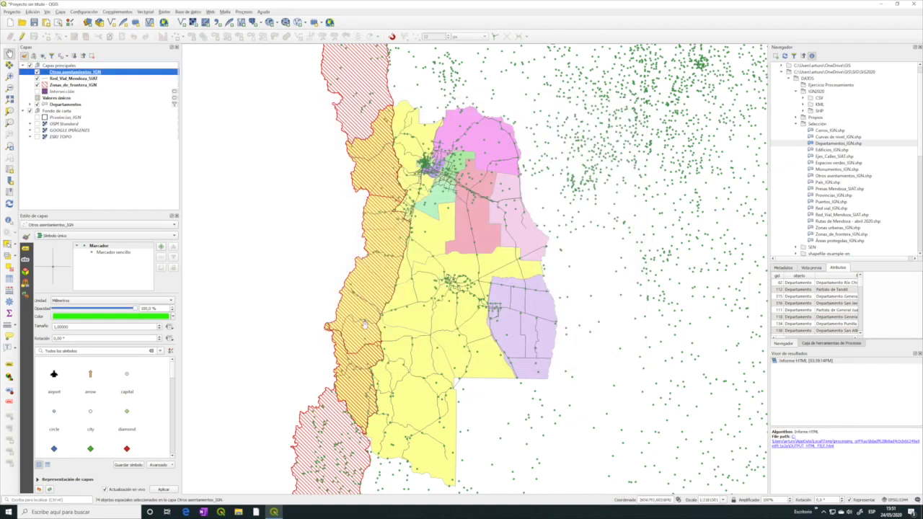
Step: Enlarge the Otros asentamientos_IGN attribute table, show only the selected features, look through the narrowed selection, and close the table
right_click(74, 72)
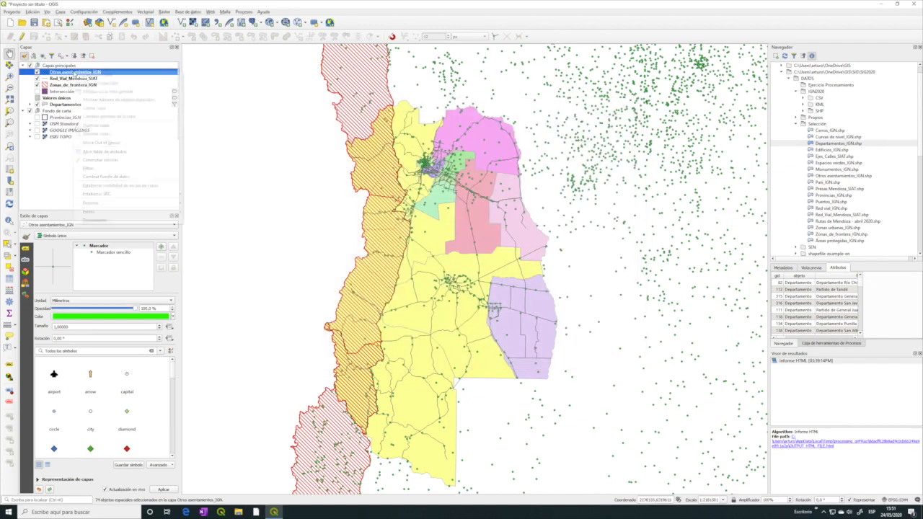
click(101, 151)
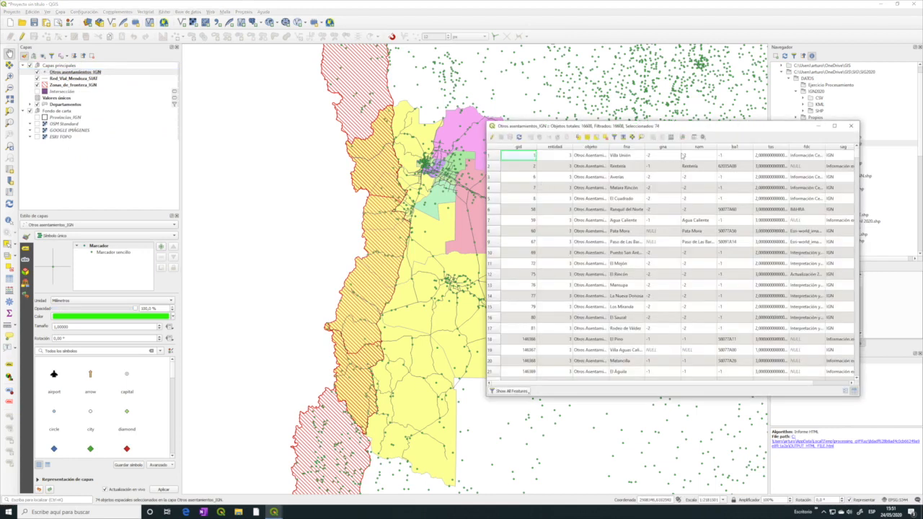
drag(692, 125, 570, 96)
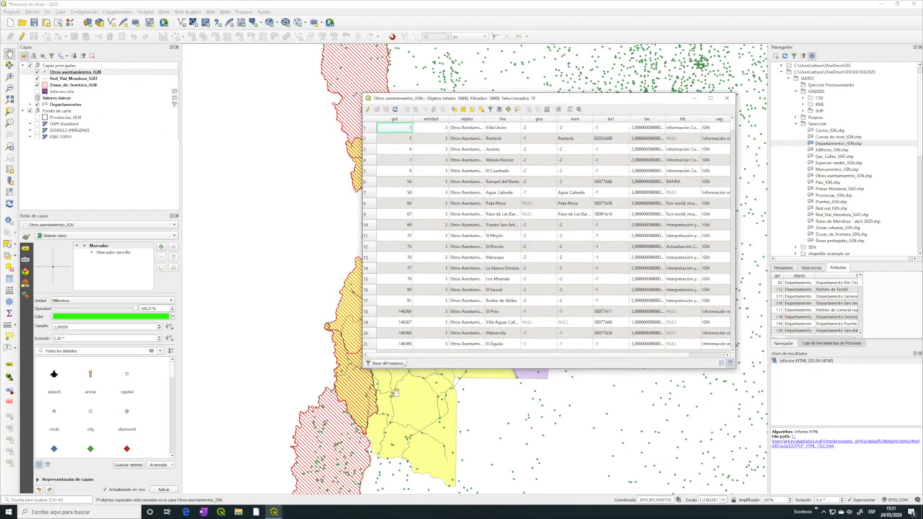
drag(363, 369, 338, 439)
click(363, 434)
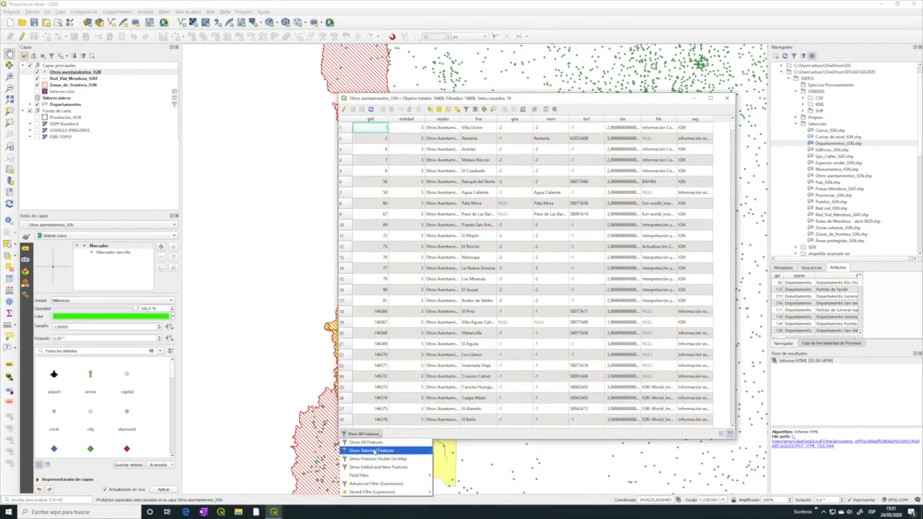
click(372, 450)
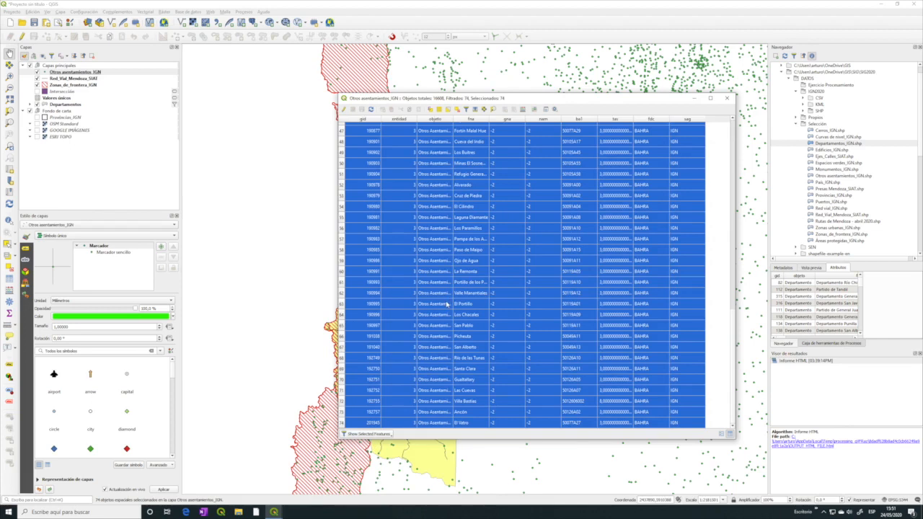
scroll(447, 305, up, 15)
scroll(447, 305, down, 10)
scroll(461, 302, up, 11)
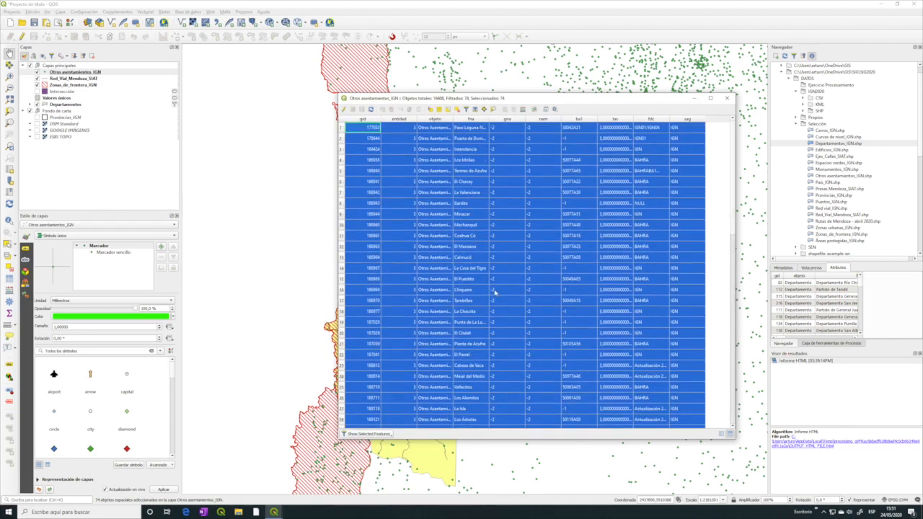
click(727, 97)
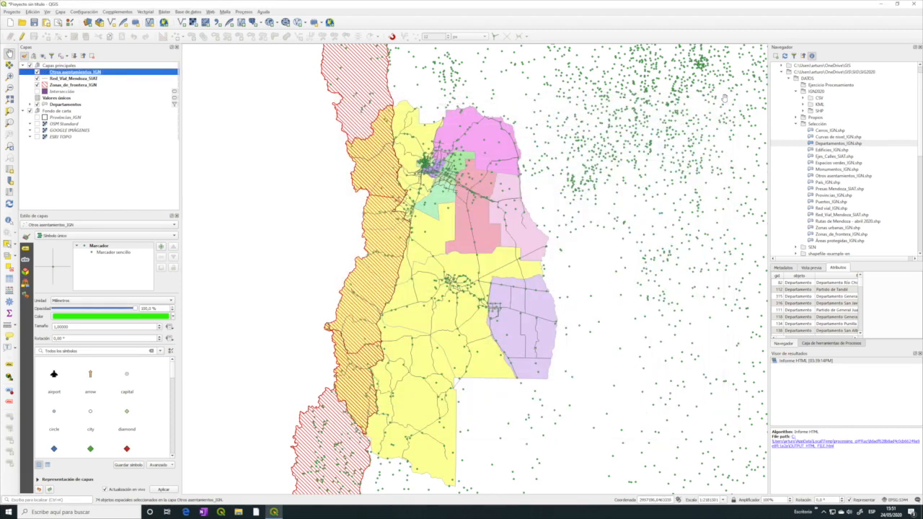
Step: Show the Provincias_IGN and OSM Standard layers of the Fondo de carta group
click(44, 117)
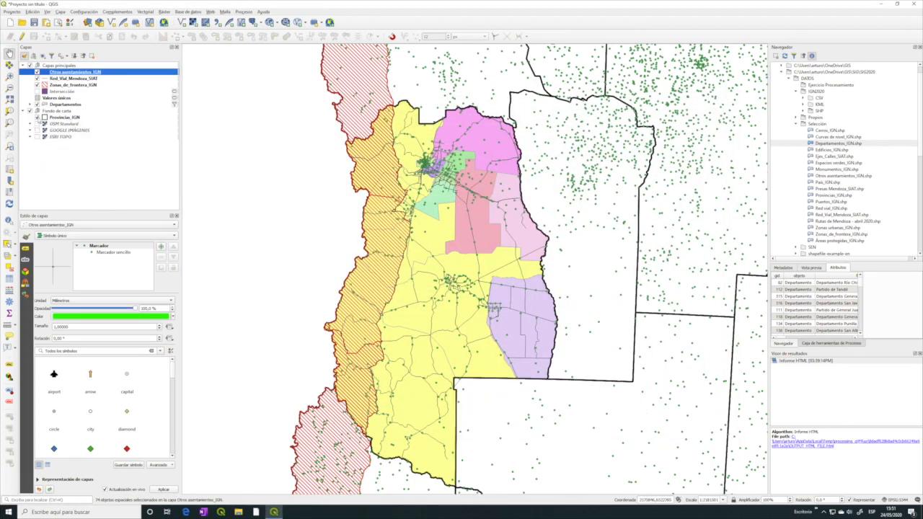
click(38, 123)
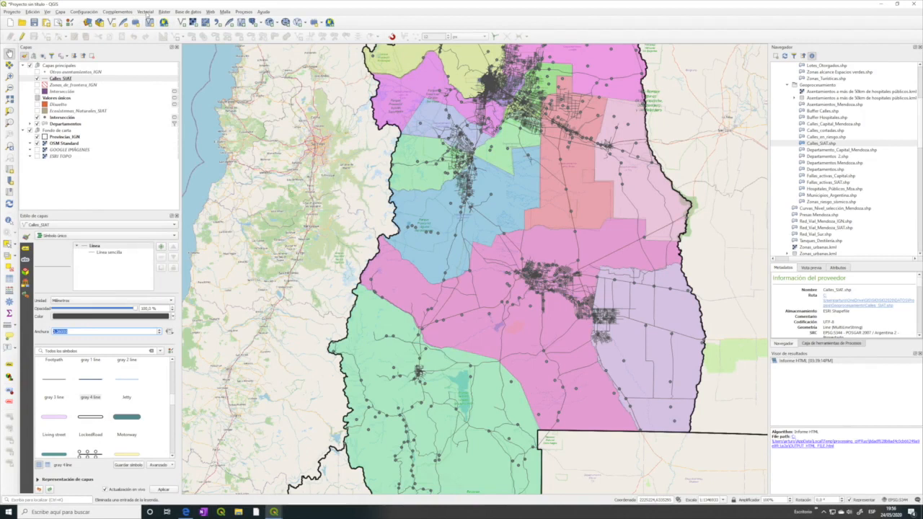
Step: Run the Buffer geoprocessing tool on Calles_SIAT with a 200 metre distance, round ends and a dissolved result, saved to a temporary layer
click(146, 12)
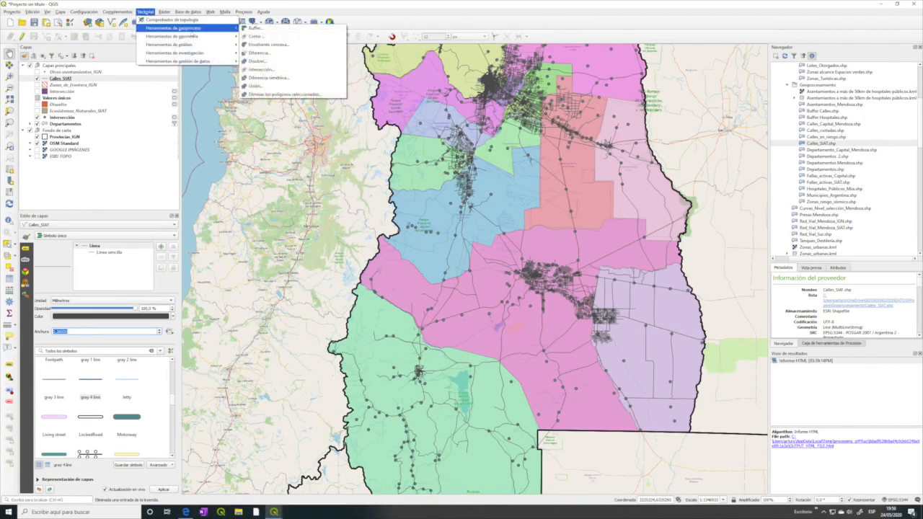
mouse_move(194, 41)
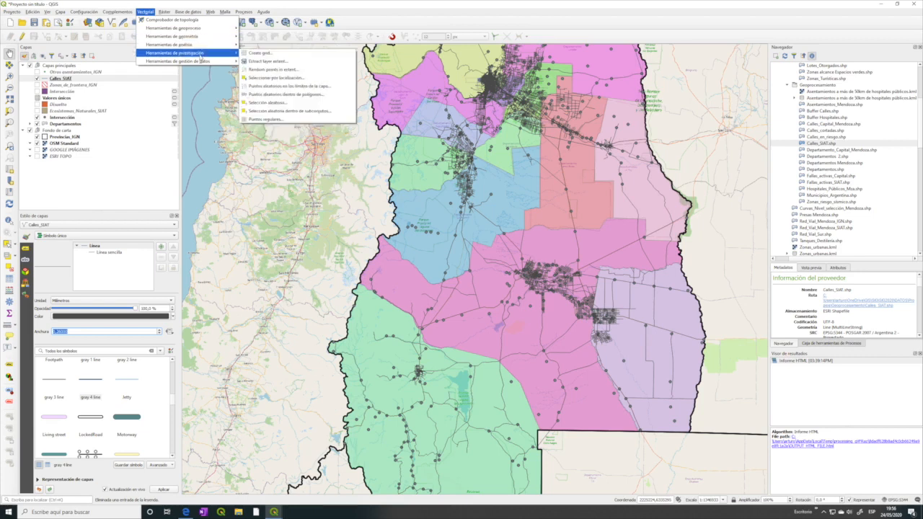
mouse_move(206, 64)
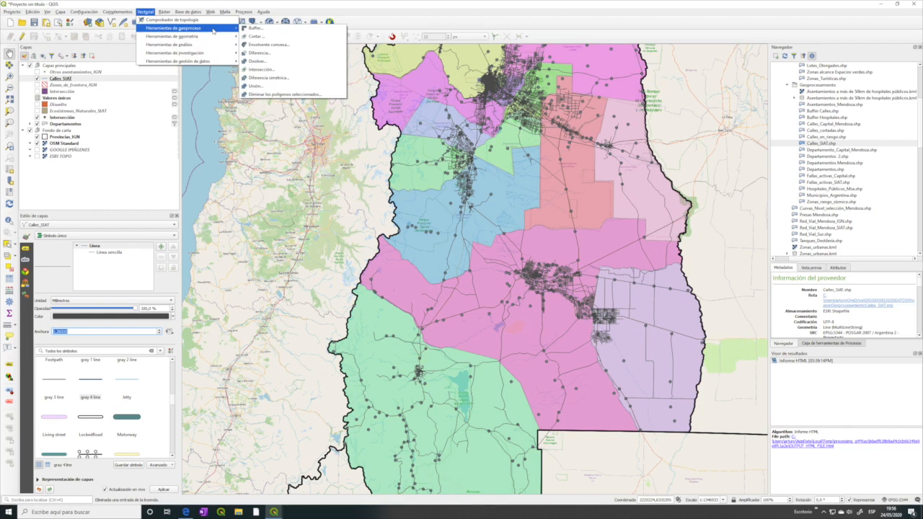
click(257, 27)
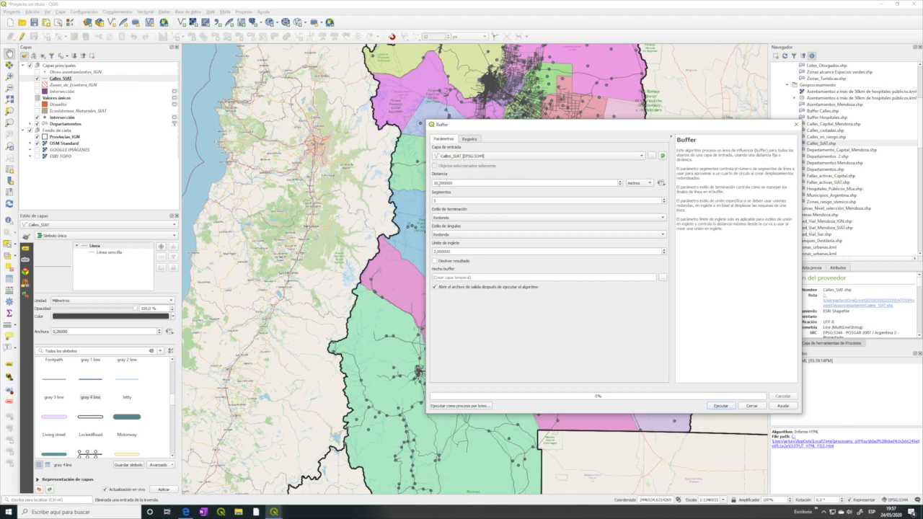
double_click(435, 183)
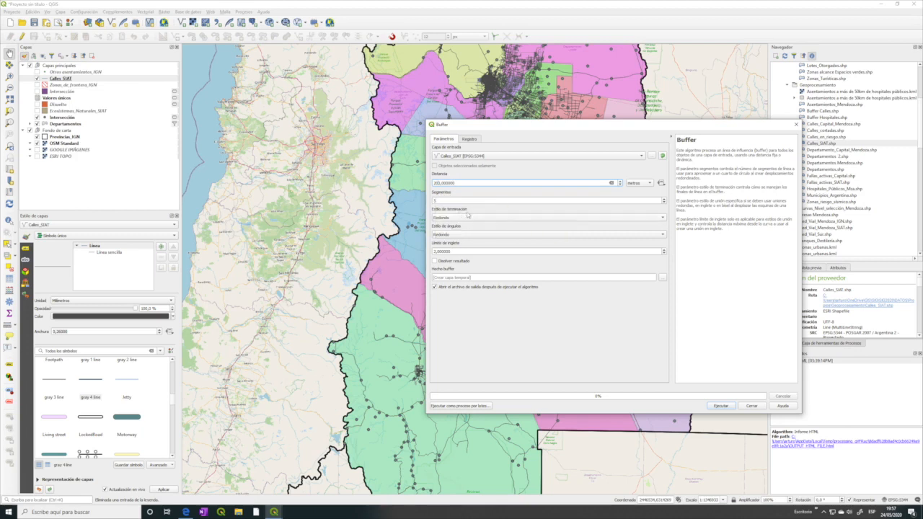
scroll(466, 218, down, 1)
click(663, 219)
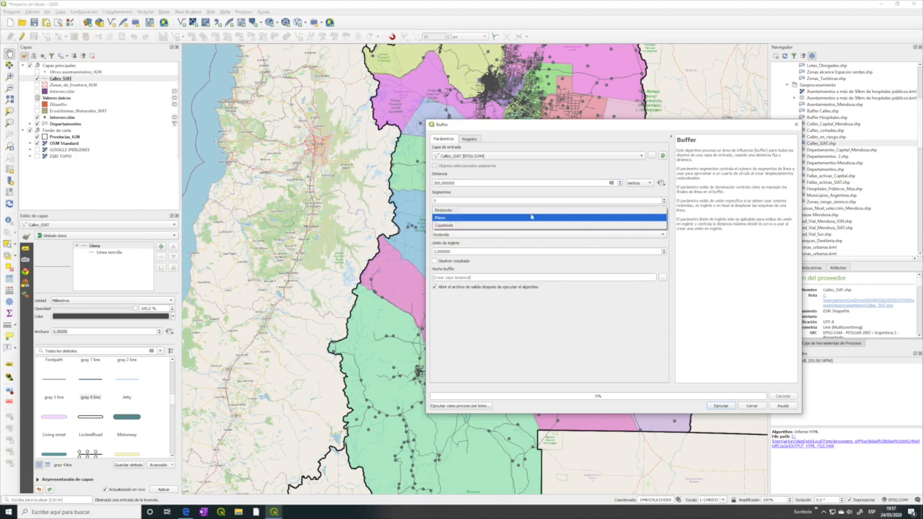
click(508, 211)
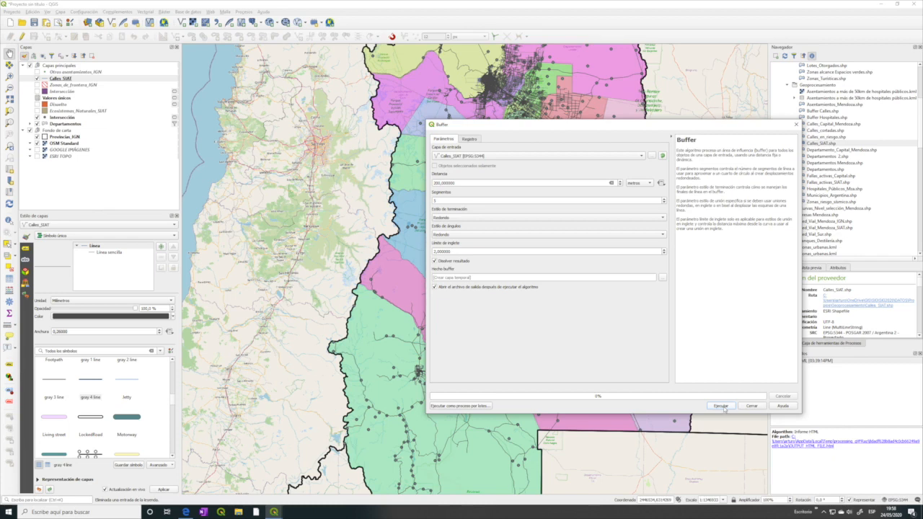
click(723, 406)
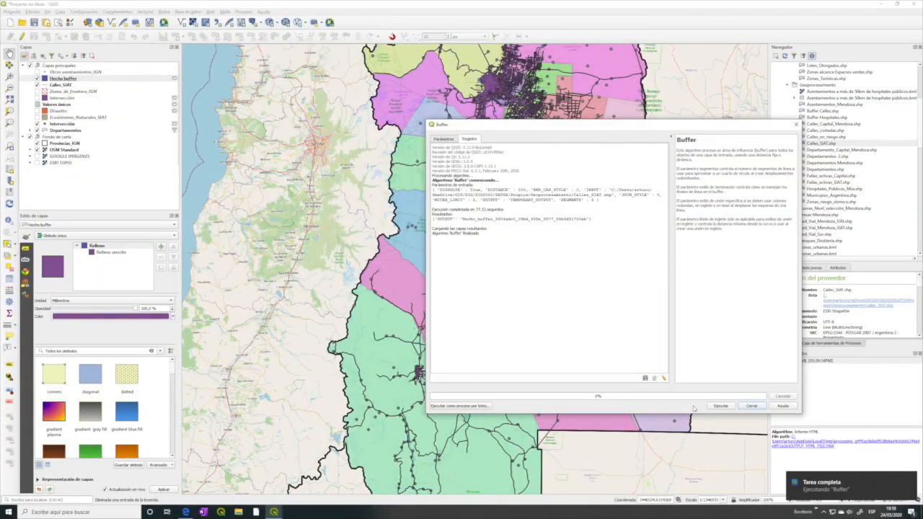
click(752, 406)
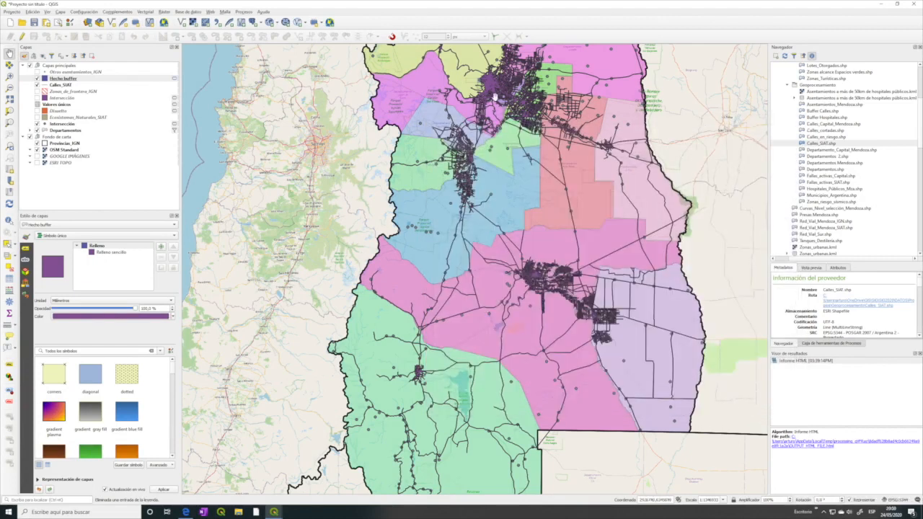
Step: Move the Calles_SIAT layer above Hecho buffer in the layer order and inspect the streets within their buffers
click(10, 76)
drag(469, 72, 519, 120)
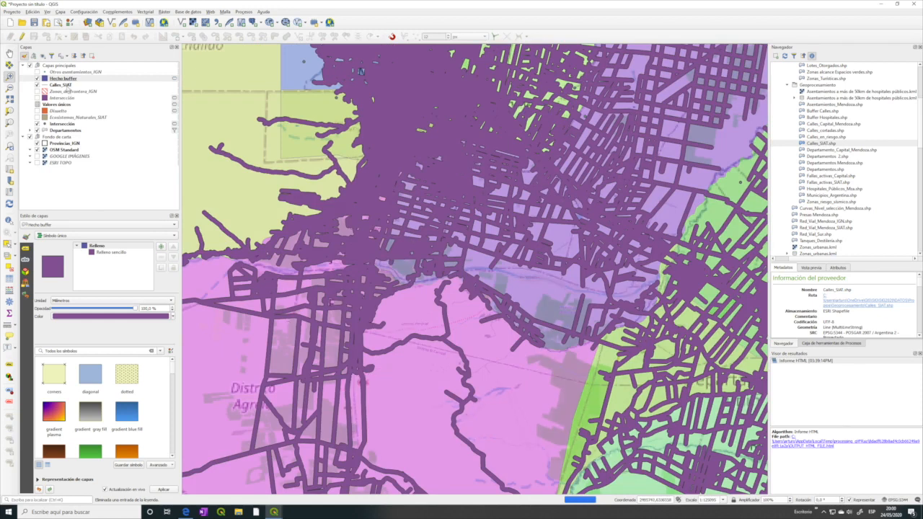
click(62, 85)
mouse_move(63, 85)
mouse_down()
mouse_move(62, 68)
mouse_move(64, 78)
mouse_up()
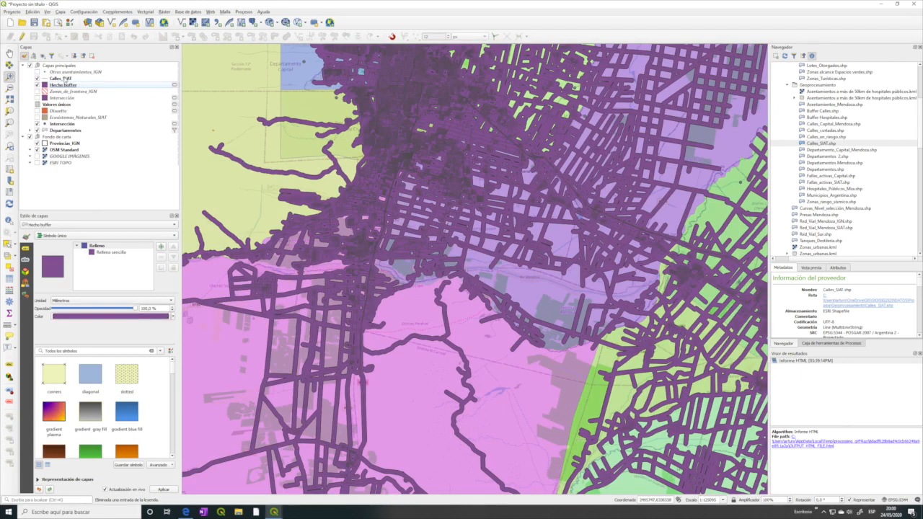
scroll(439, 171, up, 1)
scroll(440, 171, up, 3)
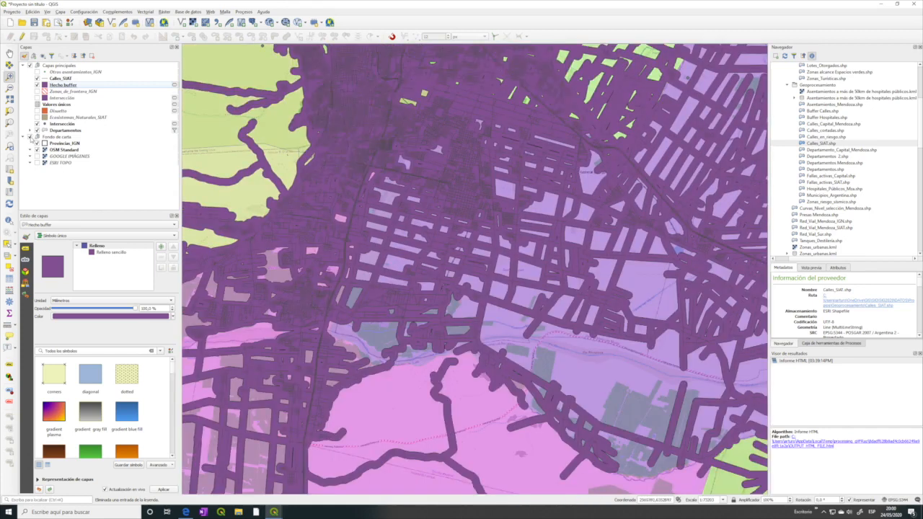
Step: Hide the Fondo de carta layer group and look over the street buffers at a wider scale
click(36, 137)
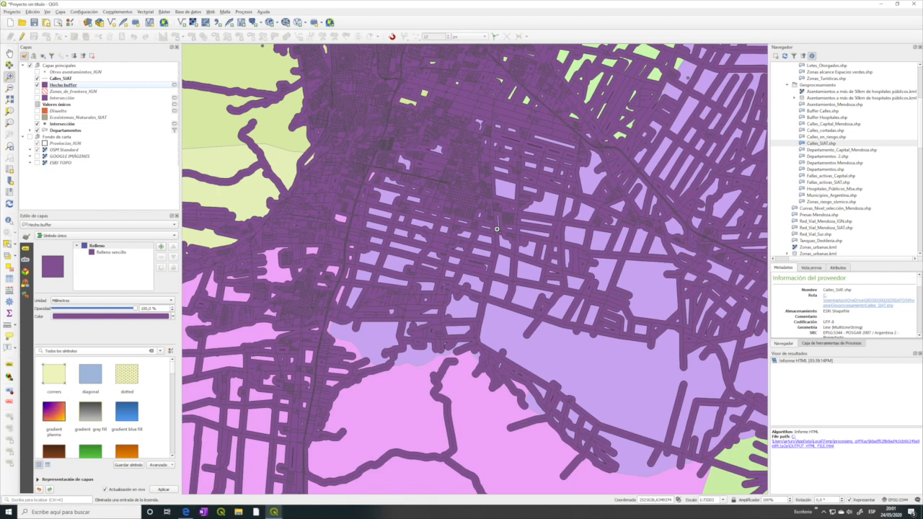
scroll(491, 212, down, 2)
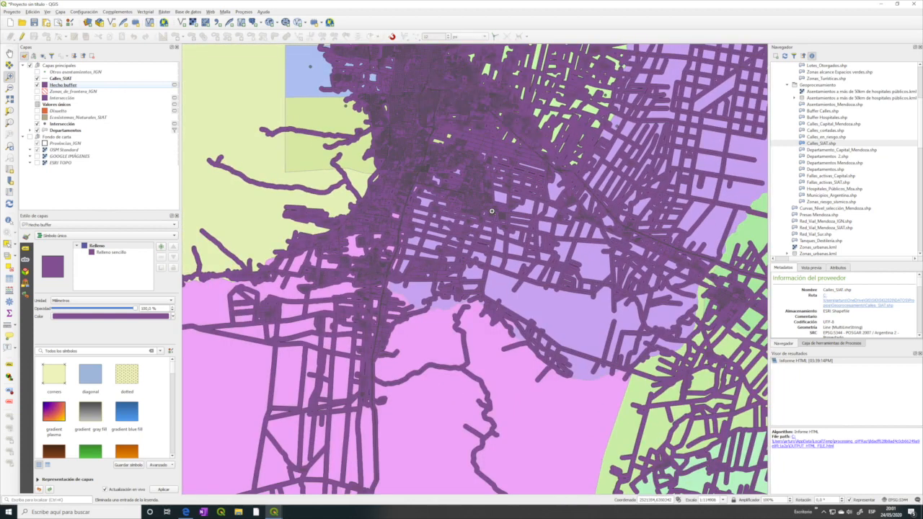
scroll(492, 211, down, 3)
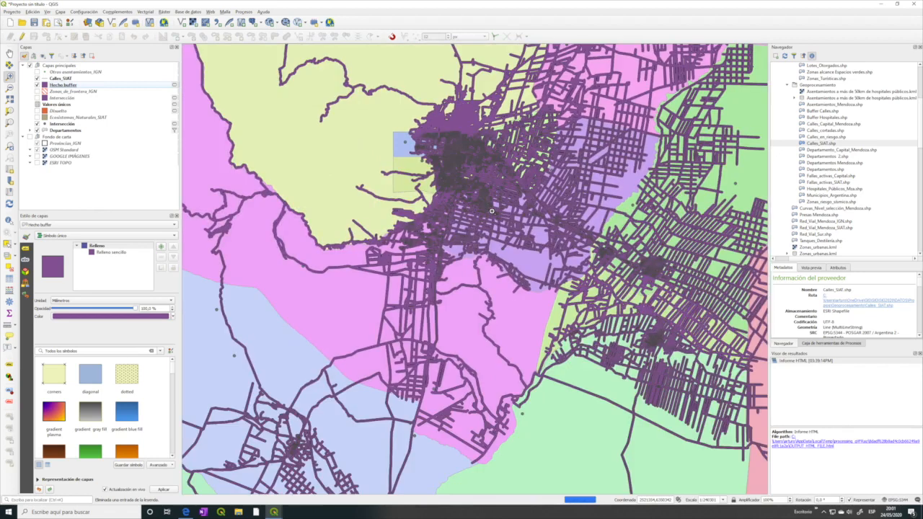
scroll(492, 212, down, 2)
scroll(491, 212, down, 2)
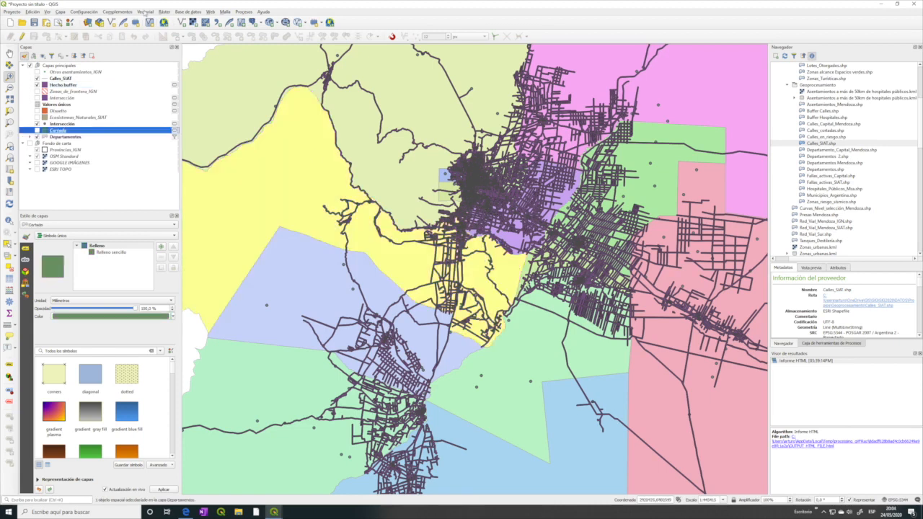
Step: Clip the Hecho buffer layer with only the selected Departamentos feature as overlay into a temporary layer, and close the tool
click(145, 12)
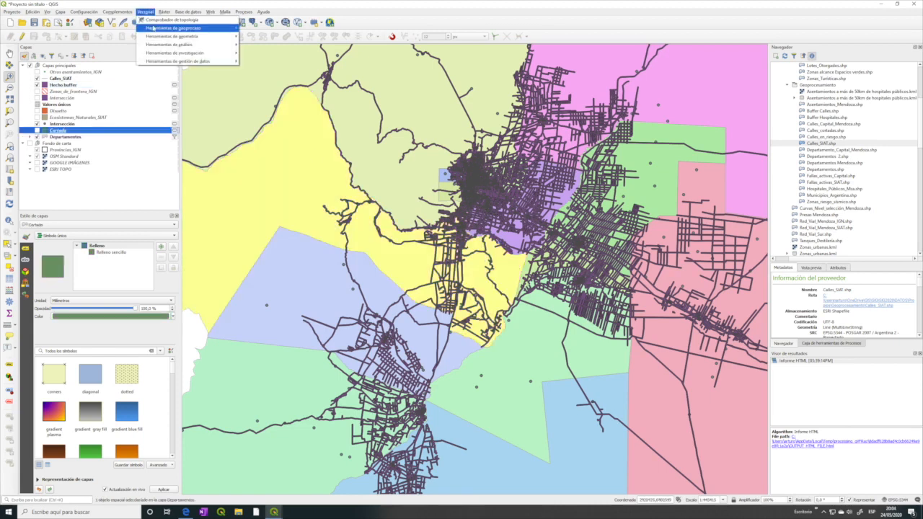
mouse_move(155, 29)
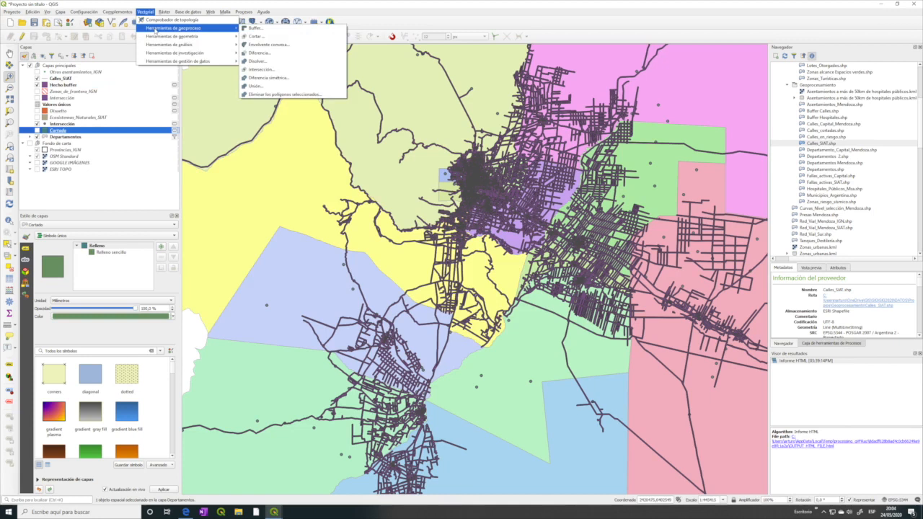
click(263, 37)
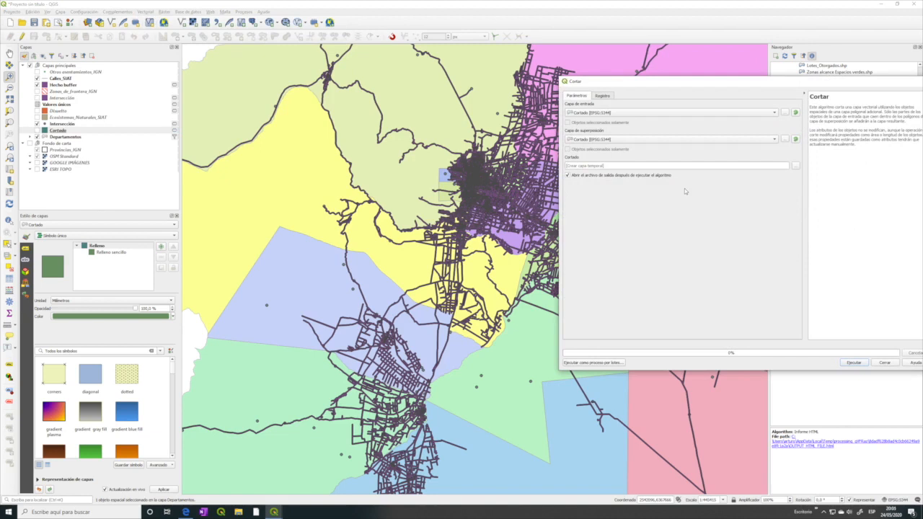
drag(788, 79, 705, 111)
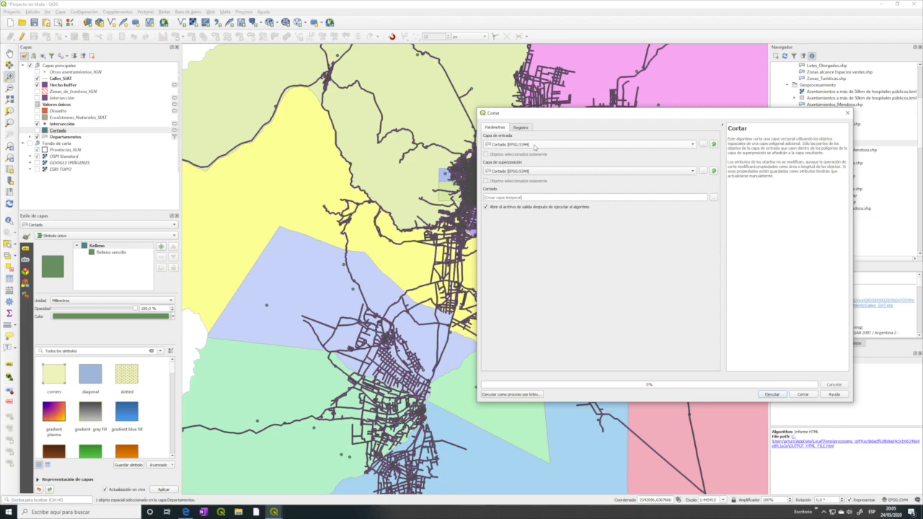
click(533, 146)
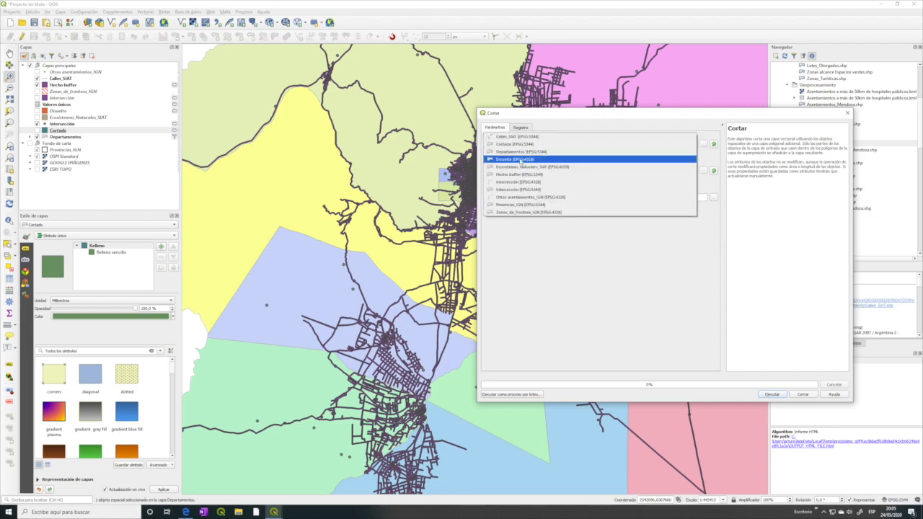
click(519, 175)
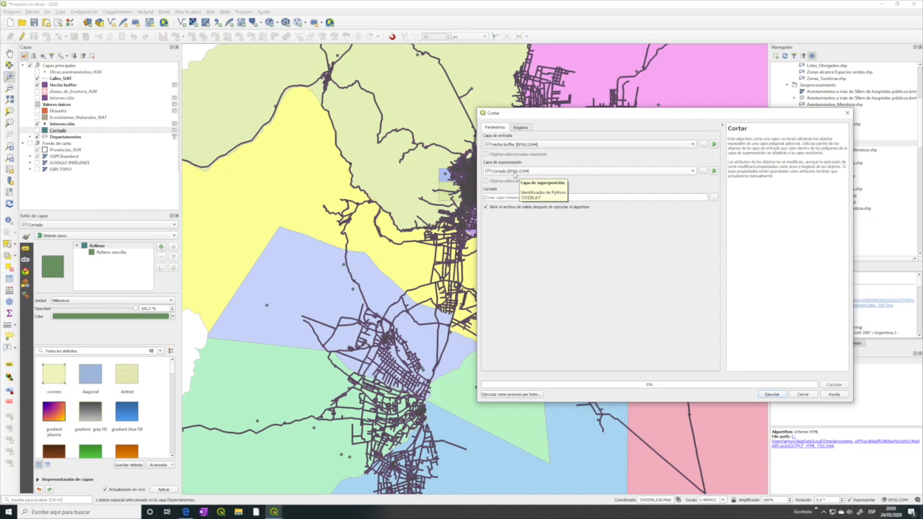
click(580, 173)
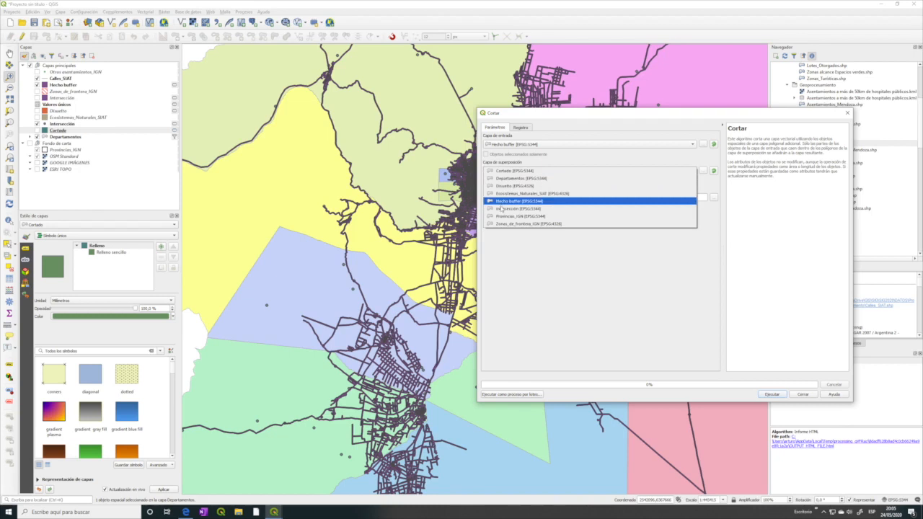
click(506, 178)
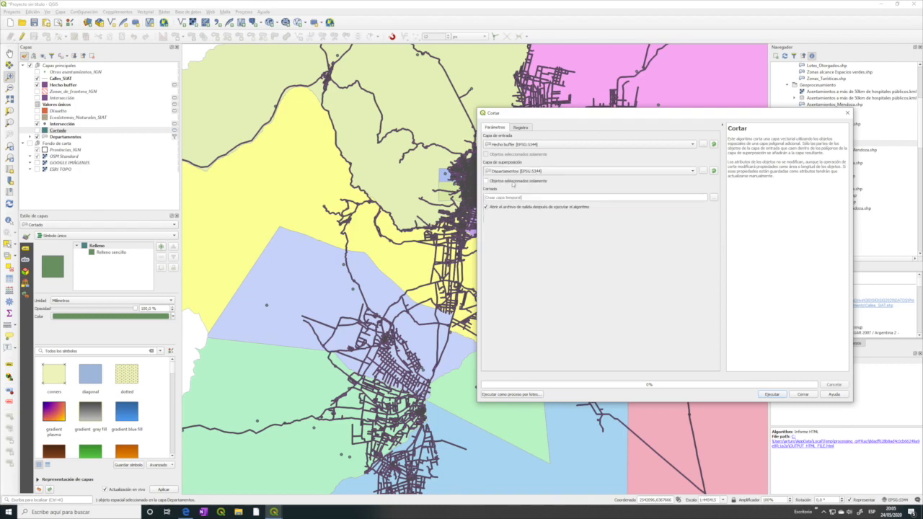
click(486, 181)
click(773, 396)
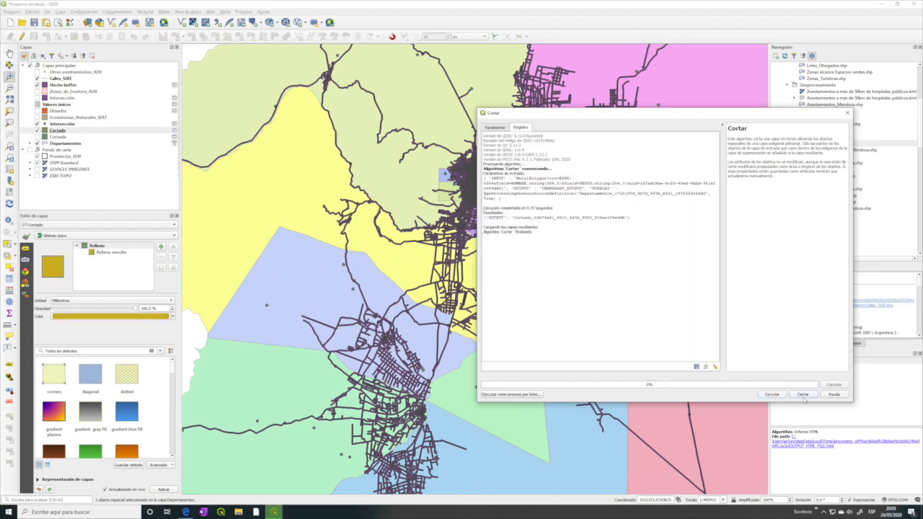
click(803, 396)
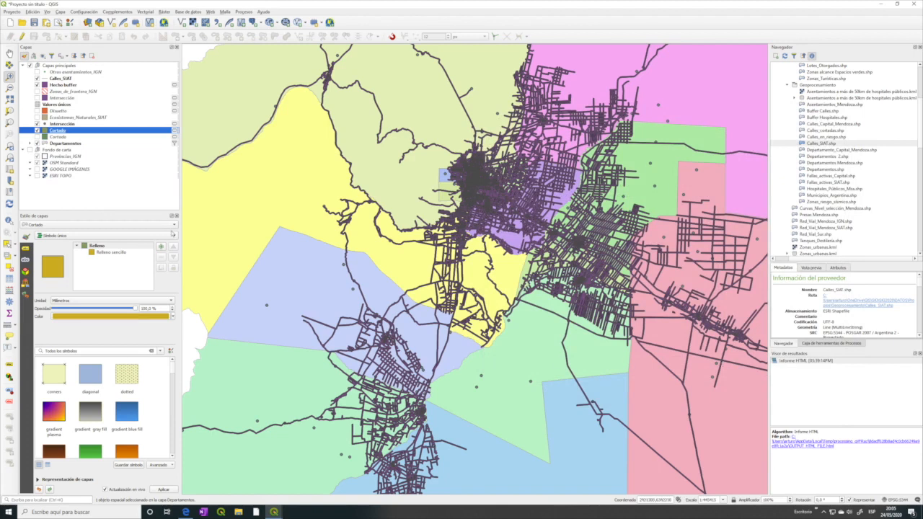
Step: Hide the Hecho buffer layer and inspect the clipped buffer inside the selected department
click(36, 85)
drag(335, 208, 544, 353)
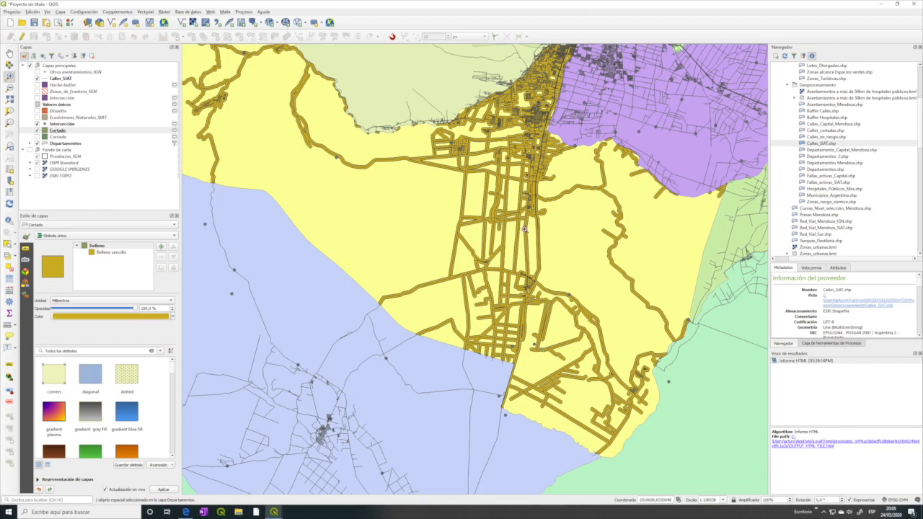
drag(449, 134, 605, 232)
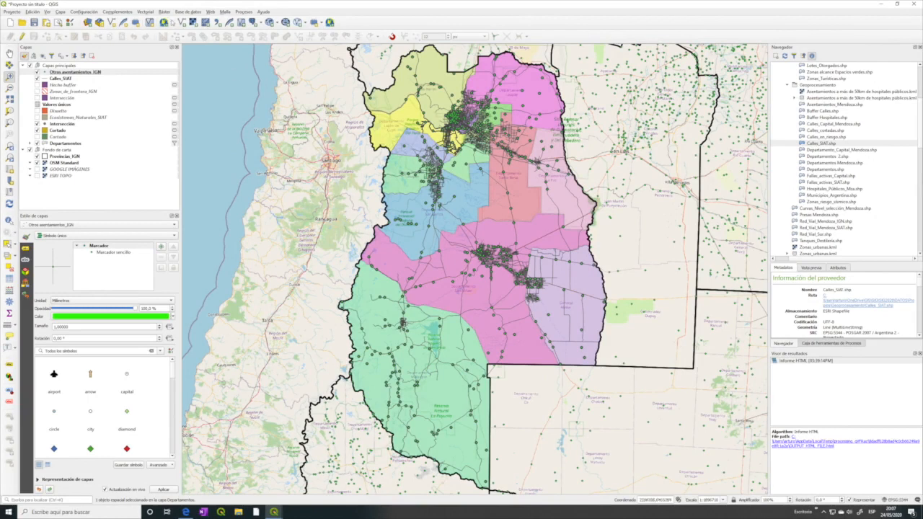
Step: Set up the Intersection tool with Otros asentamientos_IGN as input and all features of Departamentos as overlay
click(149, 12)
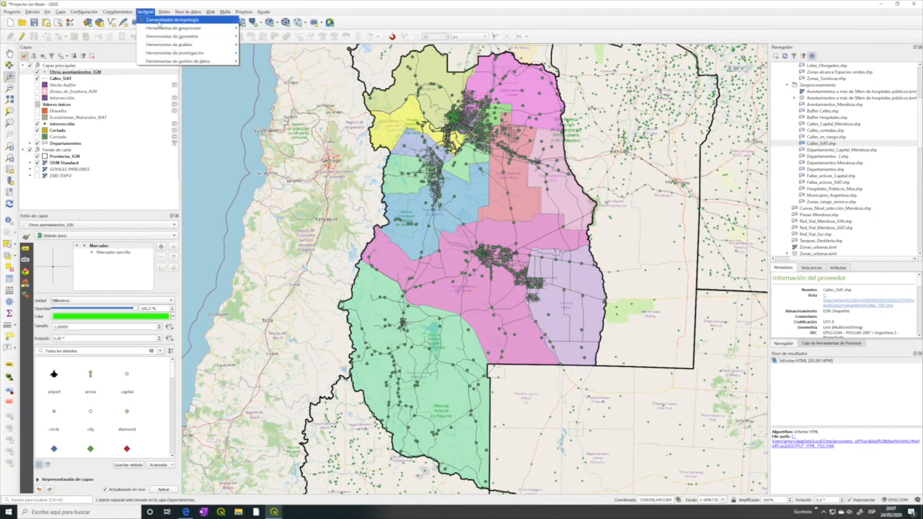
mouse_move(163, 29)
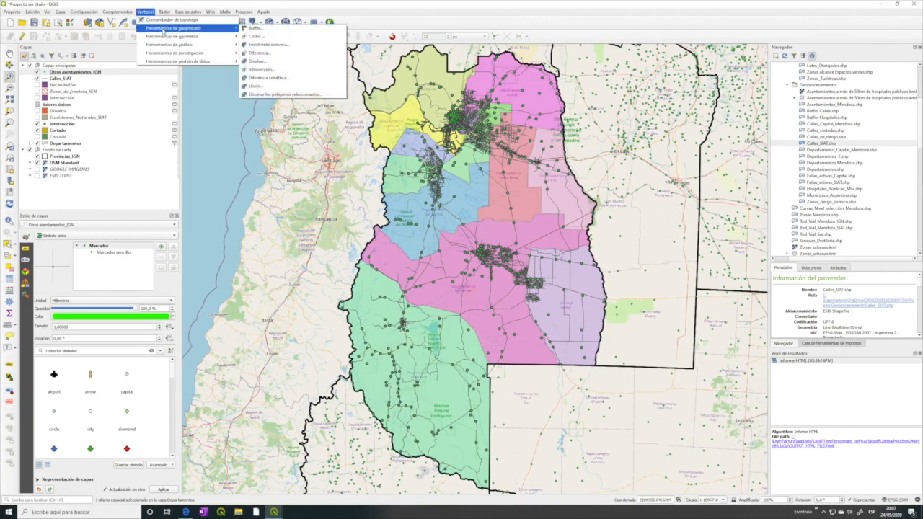
click(279, 74)
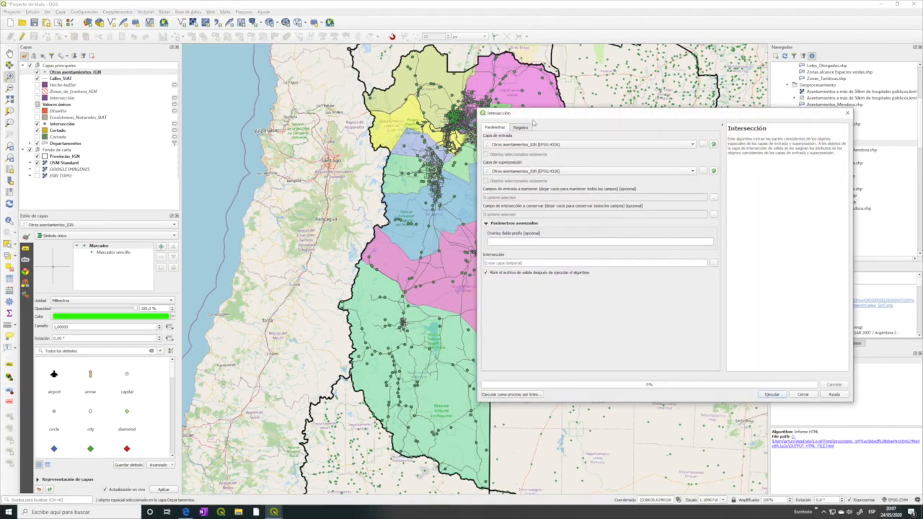
drag(529, 115, 360, 92)
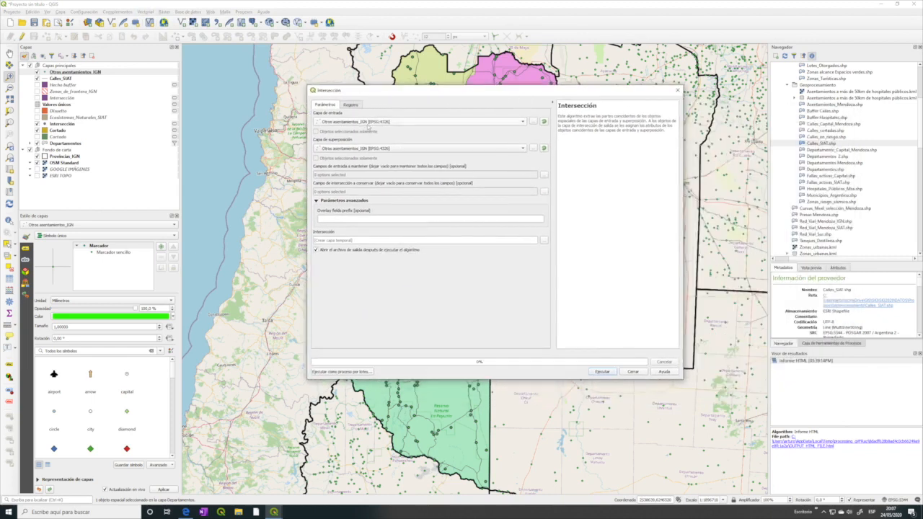
click(393, 148)
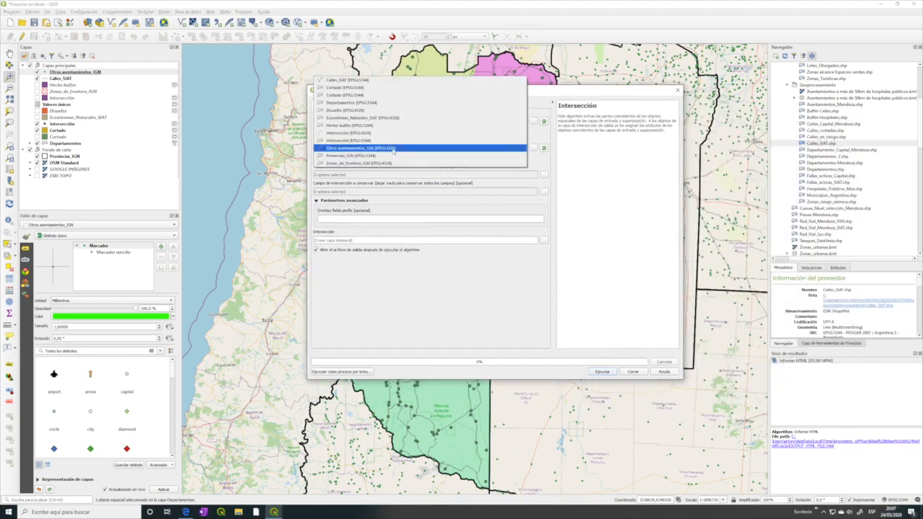
click(367, 103)
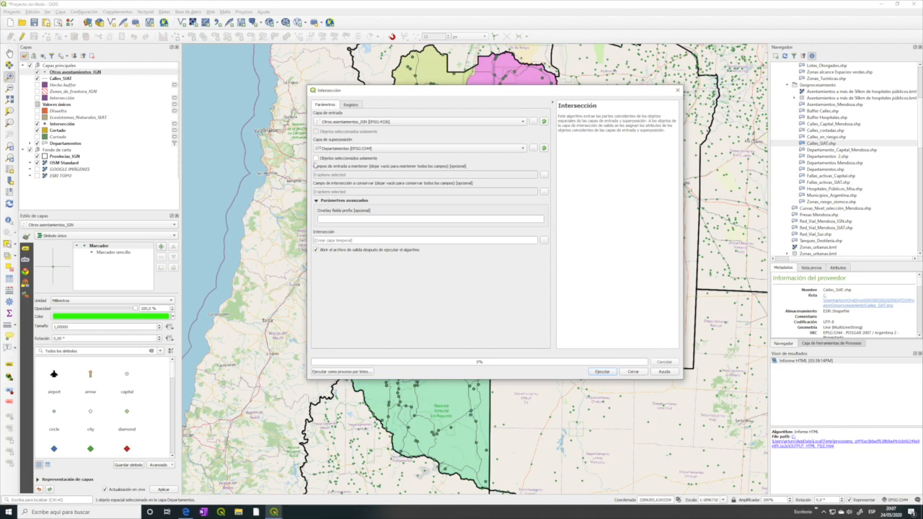
drag(426, 89, 213, 86)
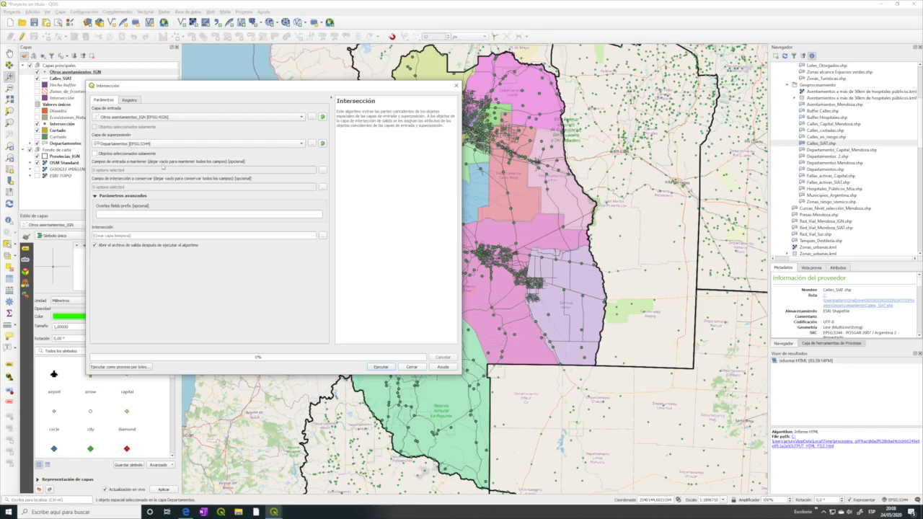
Step: Keep only the fna field from the overlay, run the intersection into a temporary layer, and close the tool
click(322, 188)
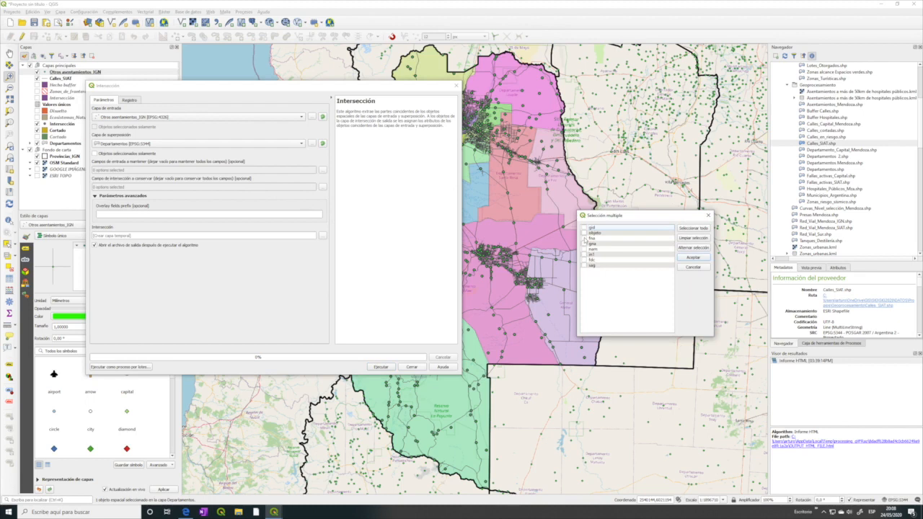
click(584, 239)
click(702, 258)
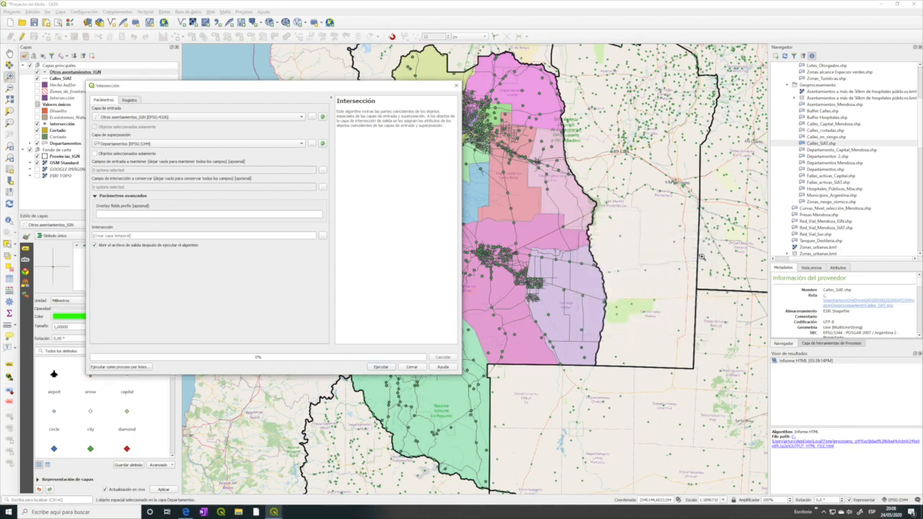
click(380, 367)
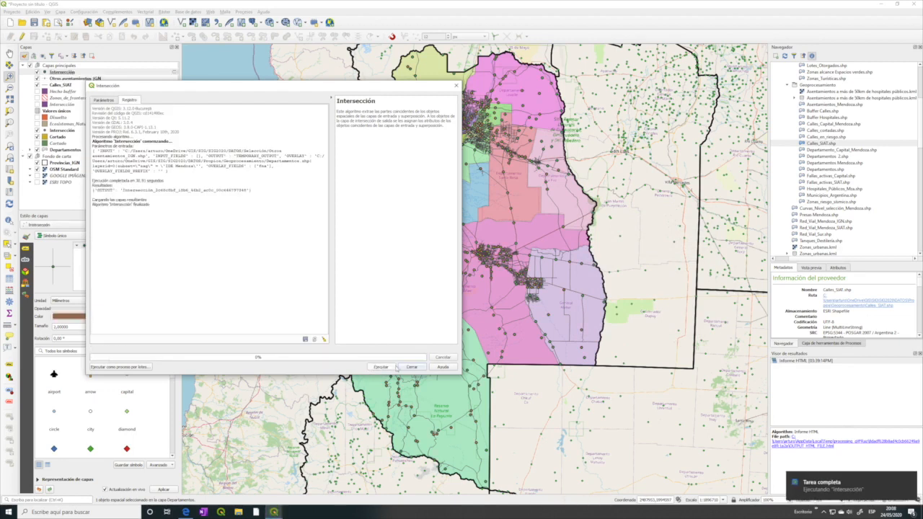
click(411, 367)
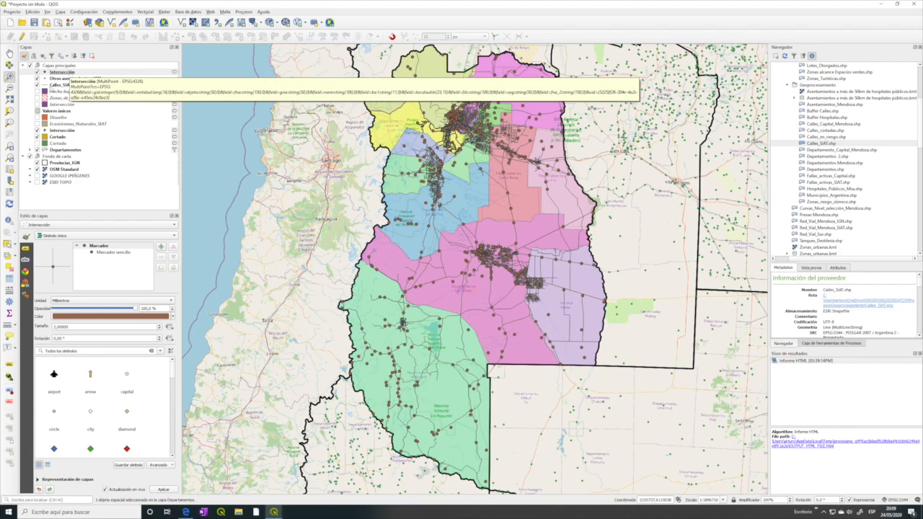
Step: Hide all visible main layers except the new Intersección point layer, and compare it with the original Otros asentamientos_IGN points
click(37, 79)
click(38, 84)
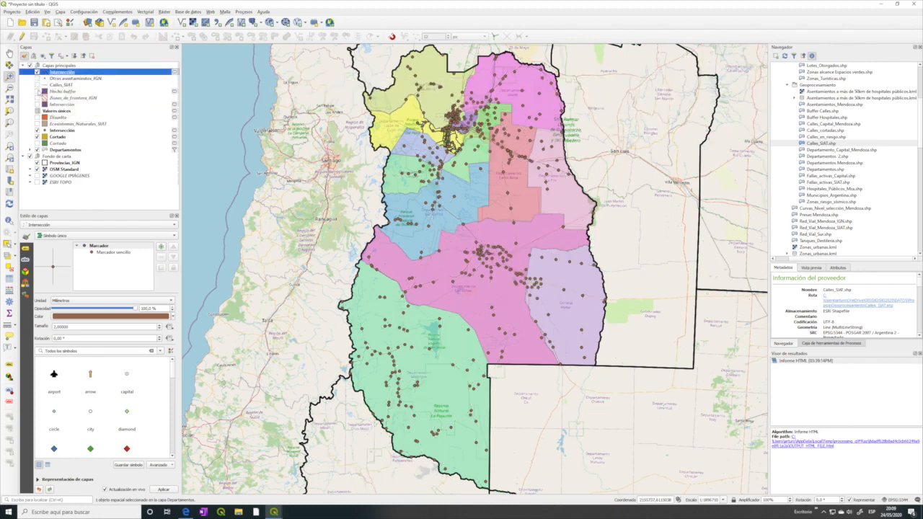
click(38, 130)
click(37, 149)
click(38, 136)
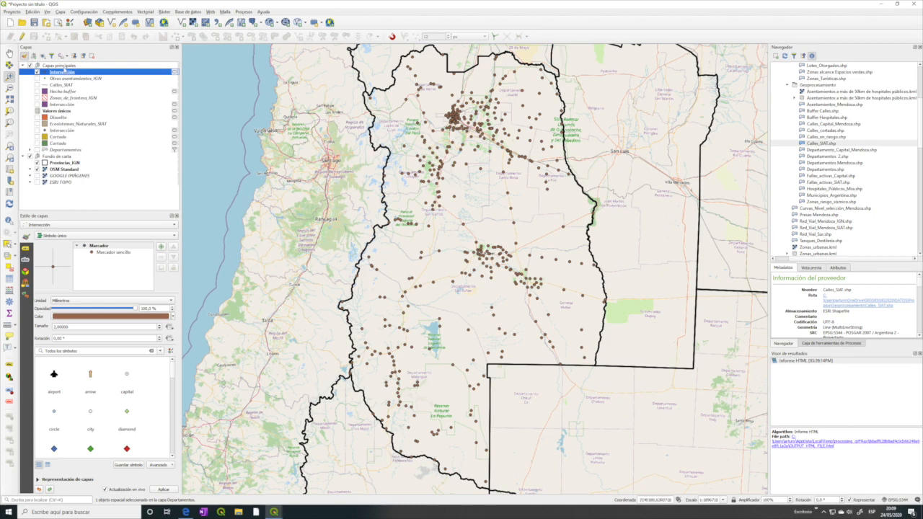
click(37, 78)
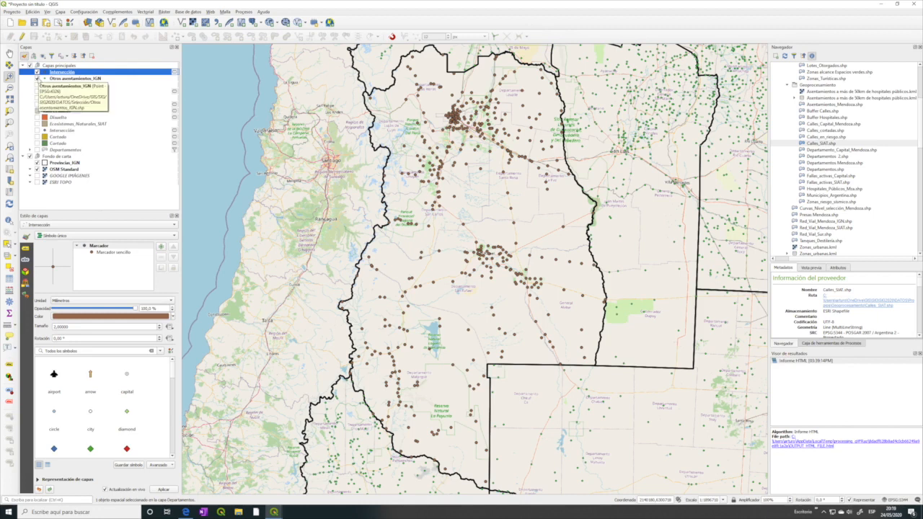
click(37, 78)
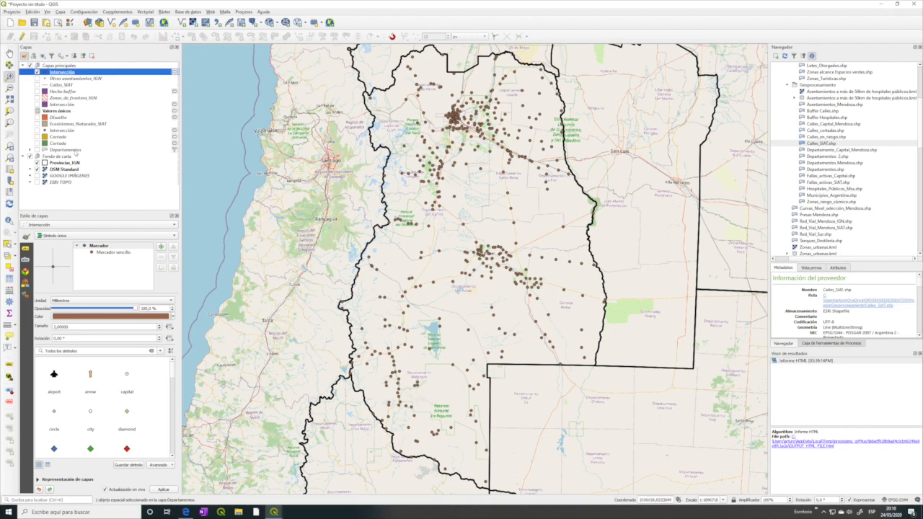
Step: Open the attribute table of the new Intersección layer, widen the fna_2 column, and look through its department names
click(62, 72)
right_click(62, 72)
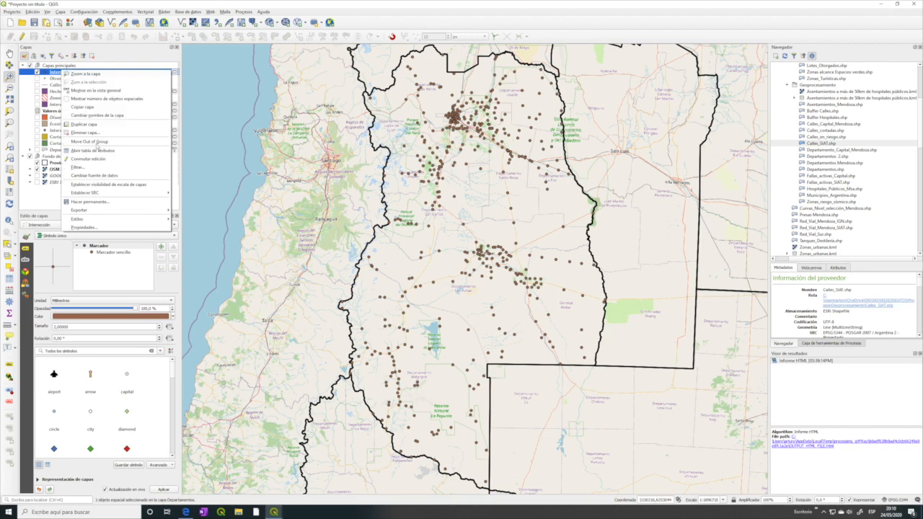
click(101, 153)
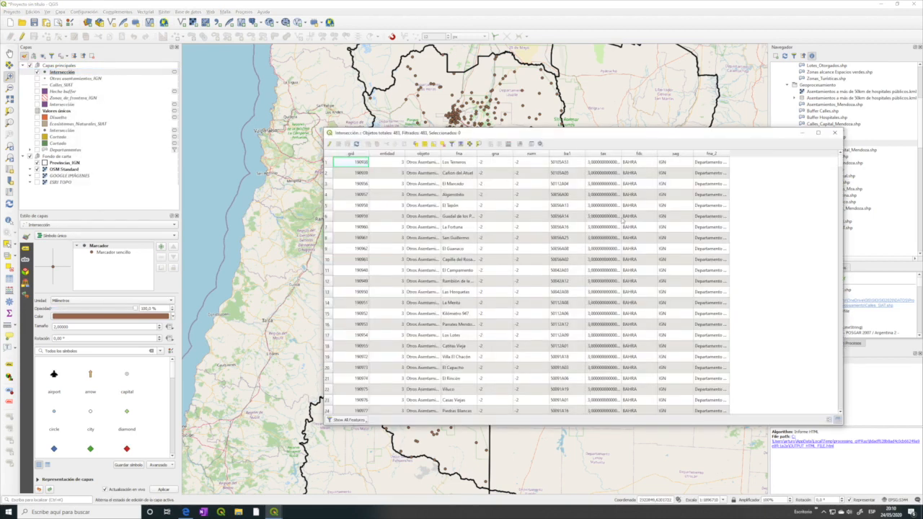
drag(731, 153, 786, 154)
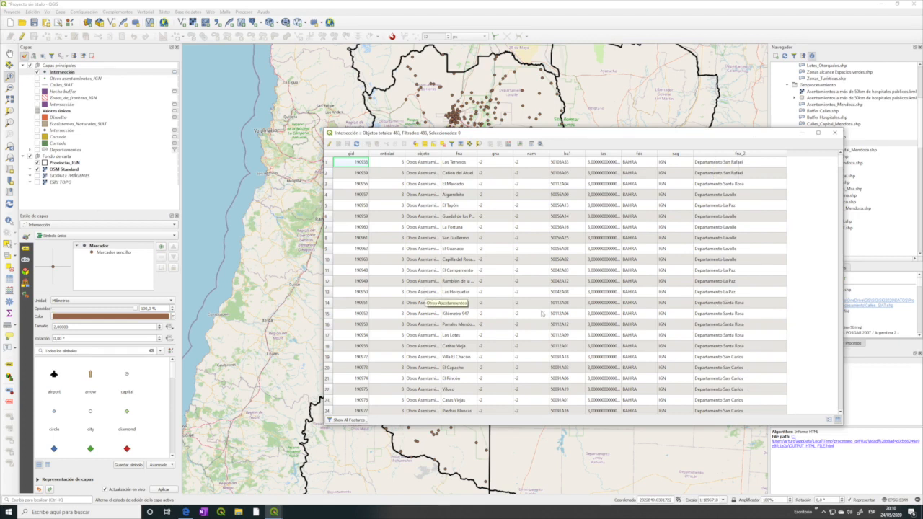
scroll(727, 258, down, 17)
scroll(728, 258, down, 17)
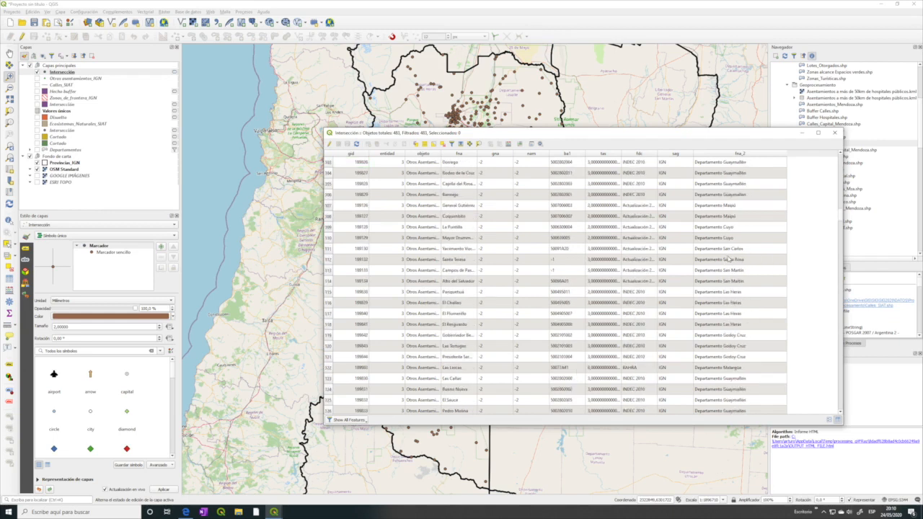
scroll(729, 258, up, 20)
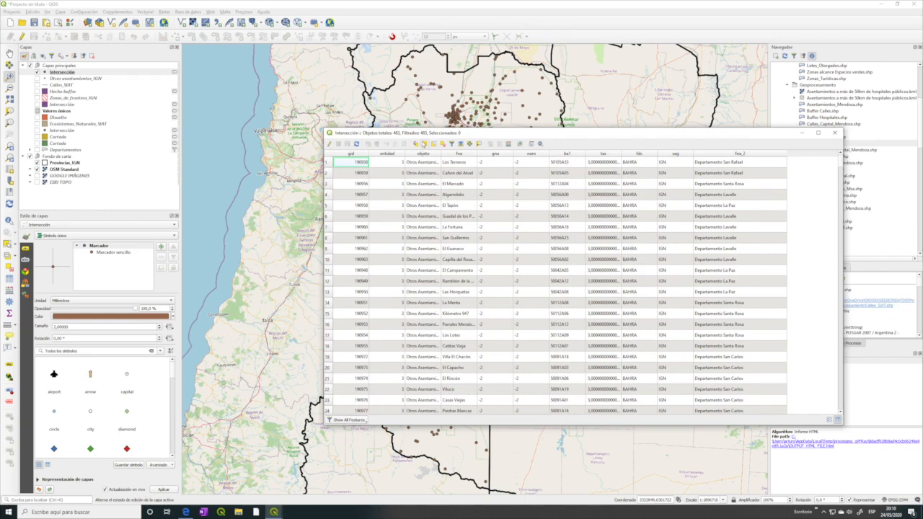
Step: Select the Intersección features whose fna_2 equals 'Departamento Malargüe' by expression, and close the expression dialog
click(416, 143)
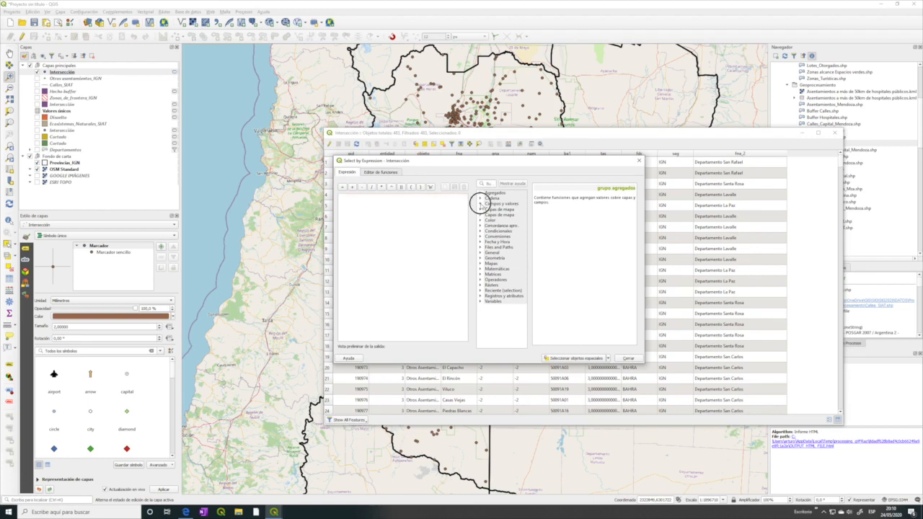
click(480, 204)
double_click(504, 280)
click(342, 187)
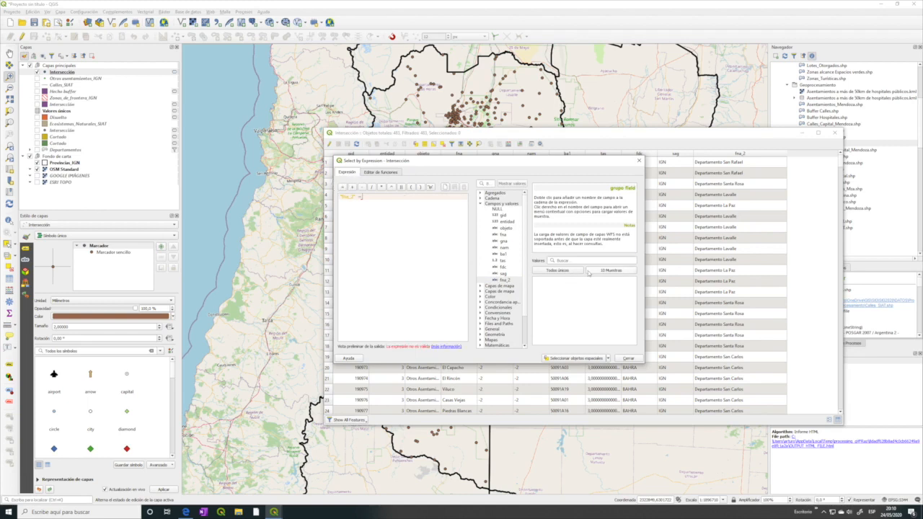
click(563, 272)
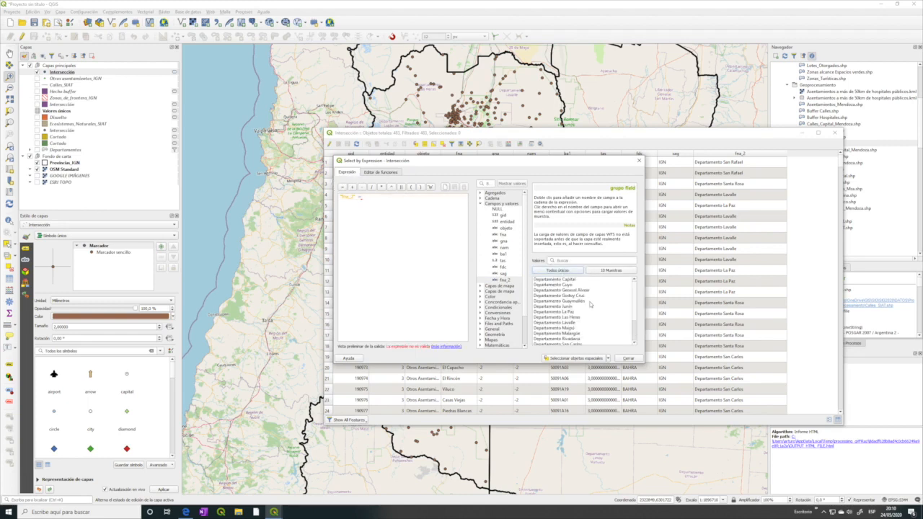
double_click(569, 333)
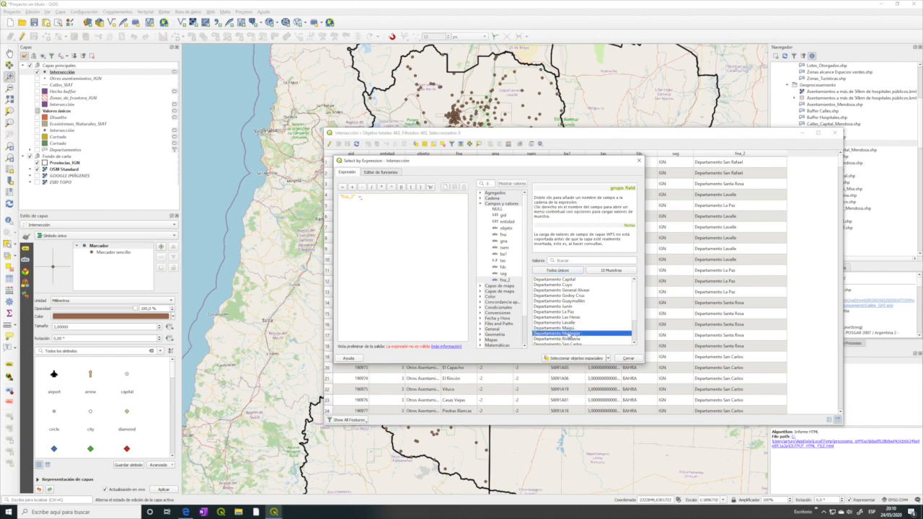
click(577, 358)
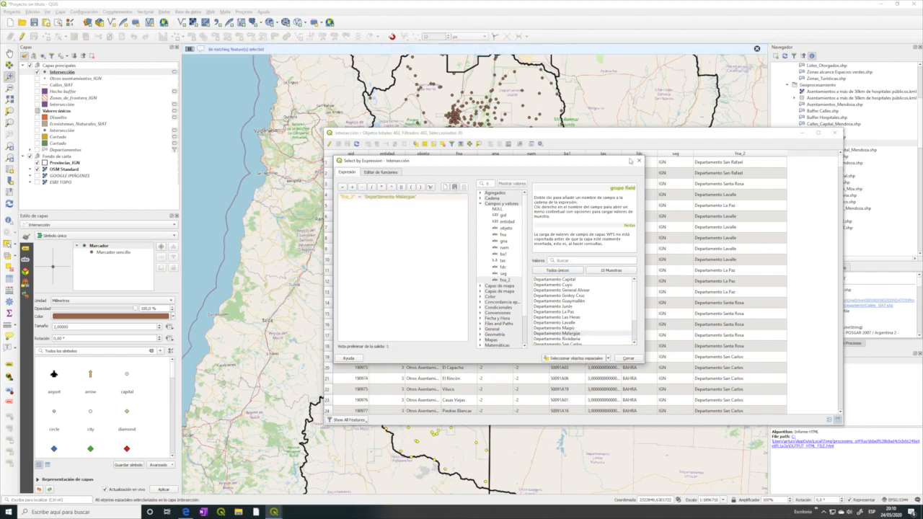
click(638, 160)
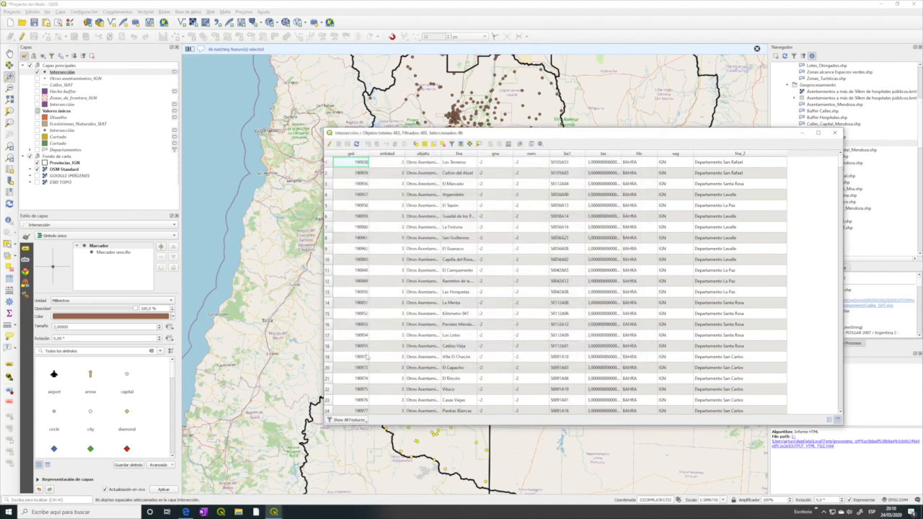
Step: Show only the selected features in the attribute table, review the Malargüe settlements, and close the table
click(361, 421)
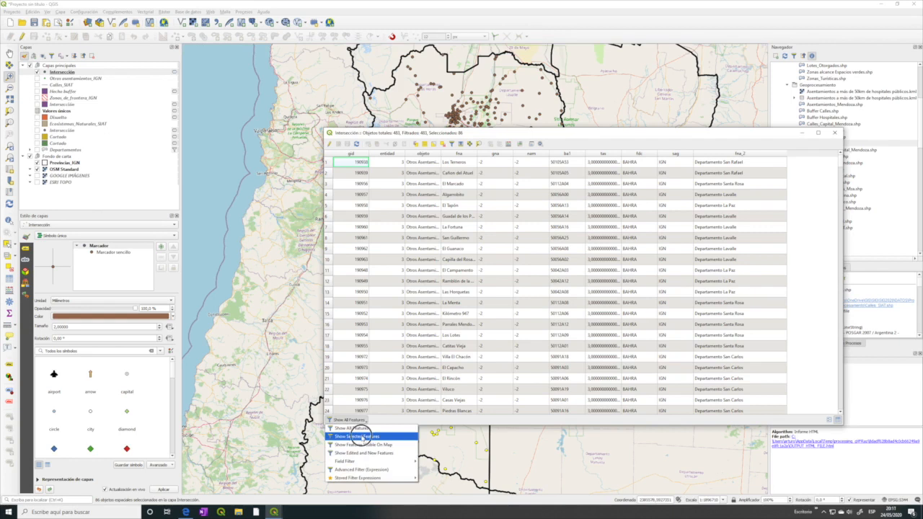
click(359, 436)
scroll(528, 226, up, 5)
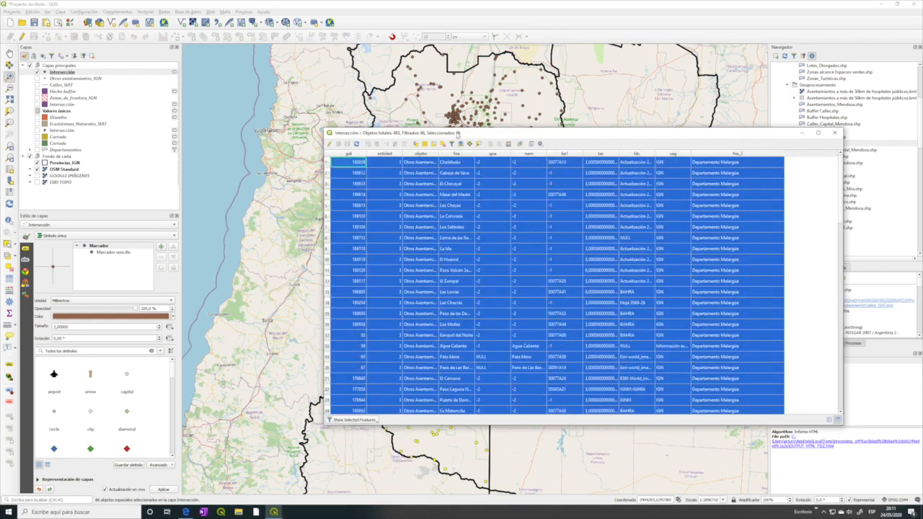
scroll(661, 308, down, 20)
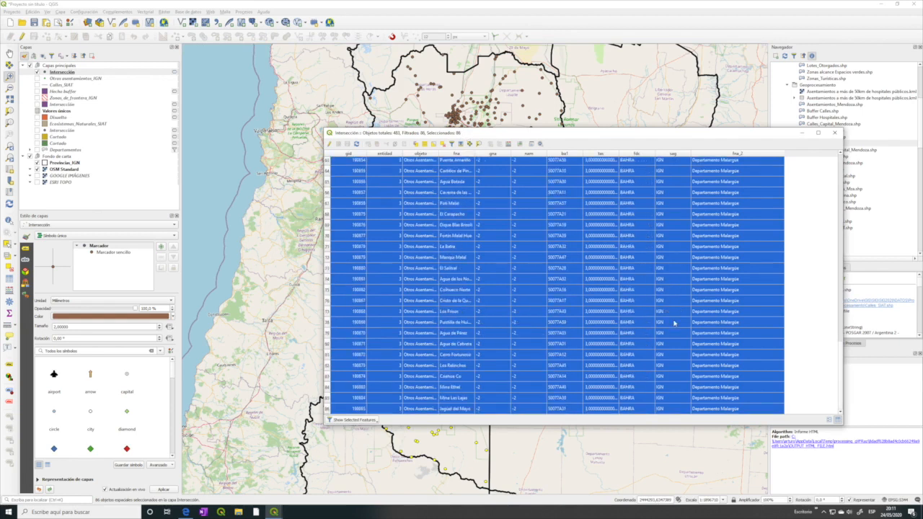
scroll(674, 322, up, 20)
scroll(676, 315, down, 20)
click(834, 132)
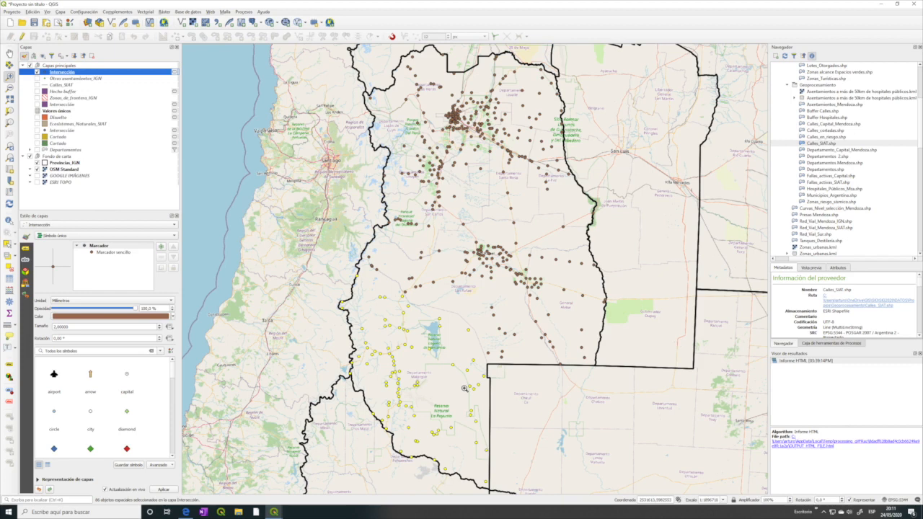
Step: Open the Difference geoprocessing tool, review its parameters and description, and close it without running
click(144, 12)
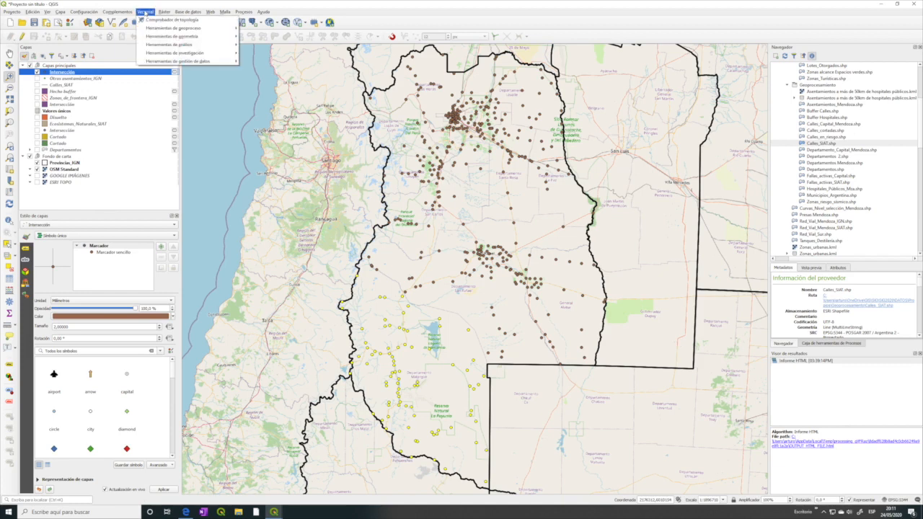
mouse_move(157, 31)
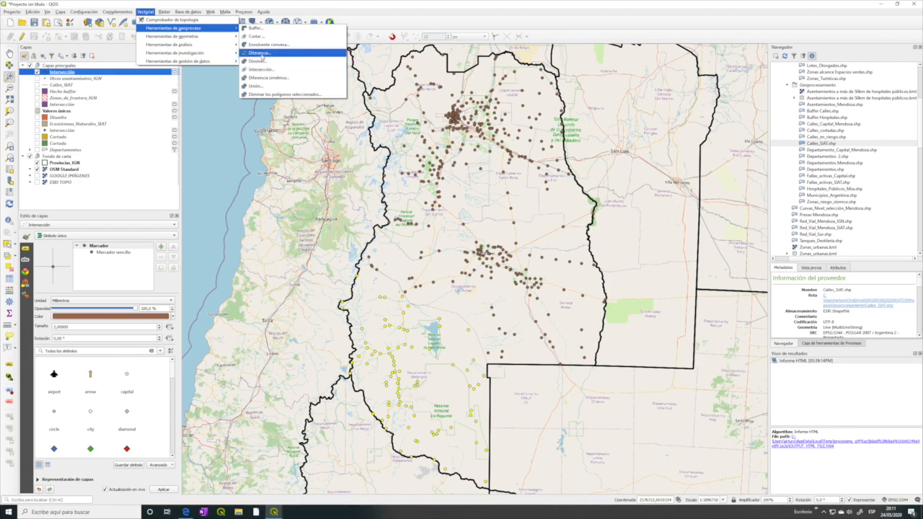
click(261, 54)
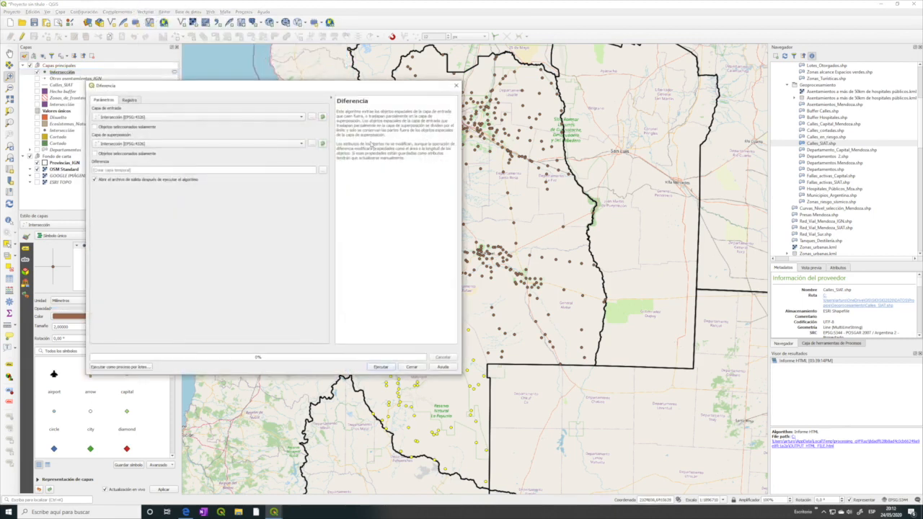
drag(161, 86, 417, 96)
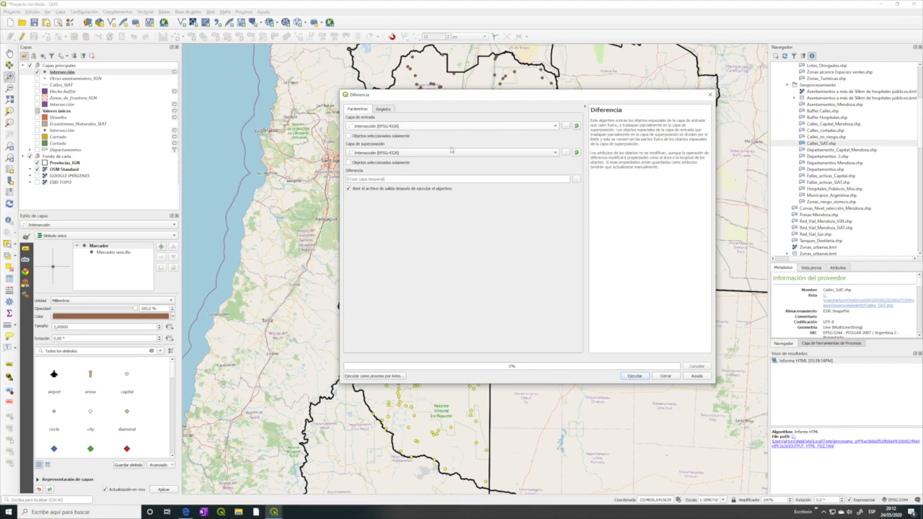
click(665, 376)
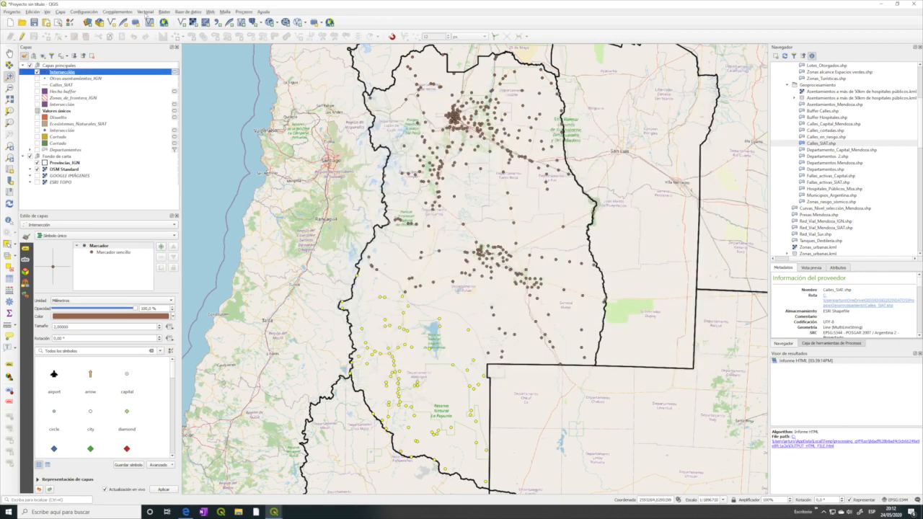
Step: Open the Dissolve (Disolver) geoprocessing tool and review its parameters and description
click(145, 12)
mouse_move(156, 29)
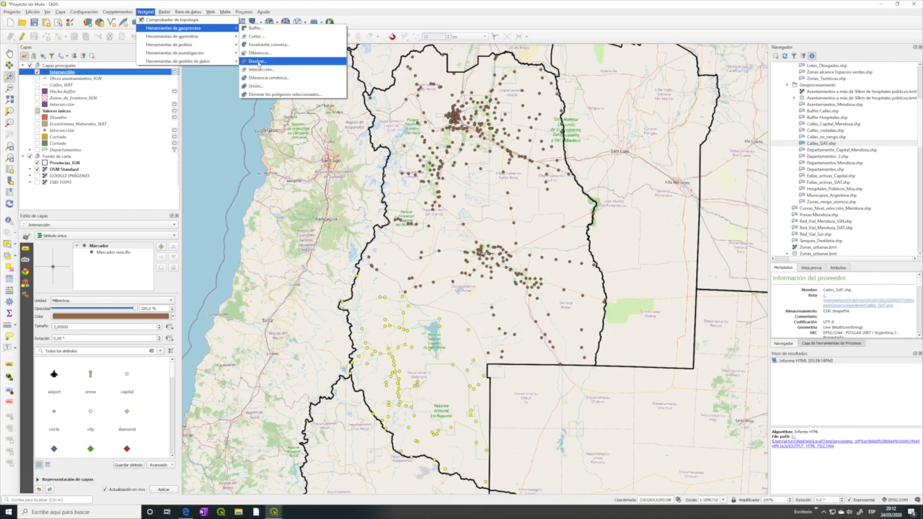
click(258, 62)
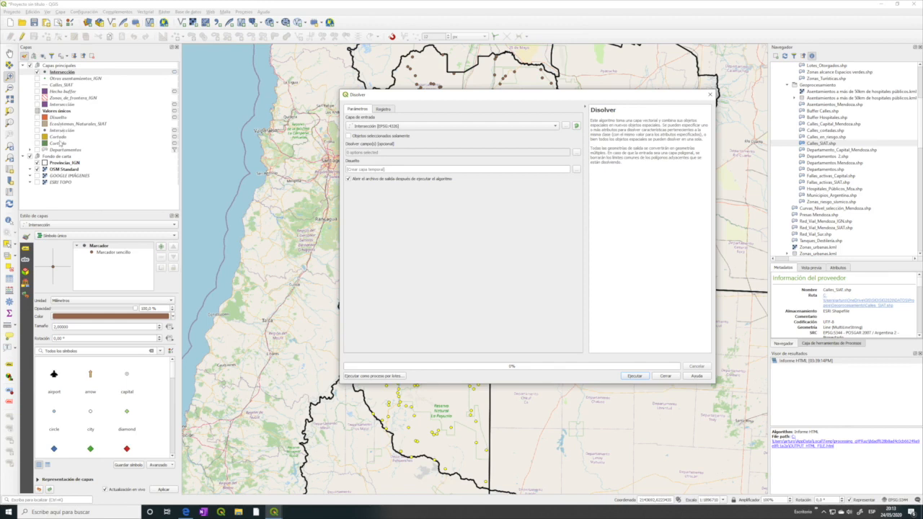
Step: Open the attribute table of the Ecosistemas_Naturales_SIAT layer, review its ECOSISTEMA values and other fields, and close the table
click(69, 125)
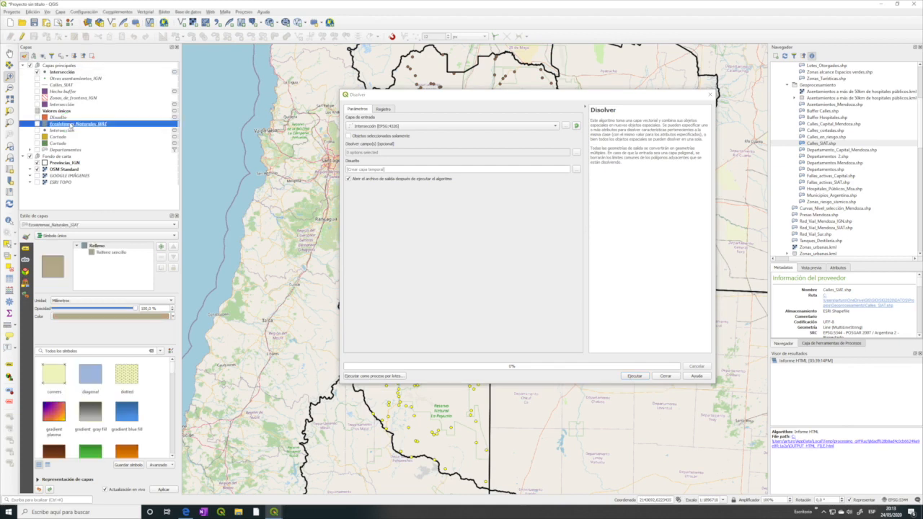
right_click(70, 126)
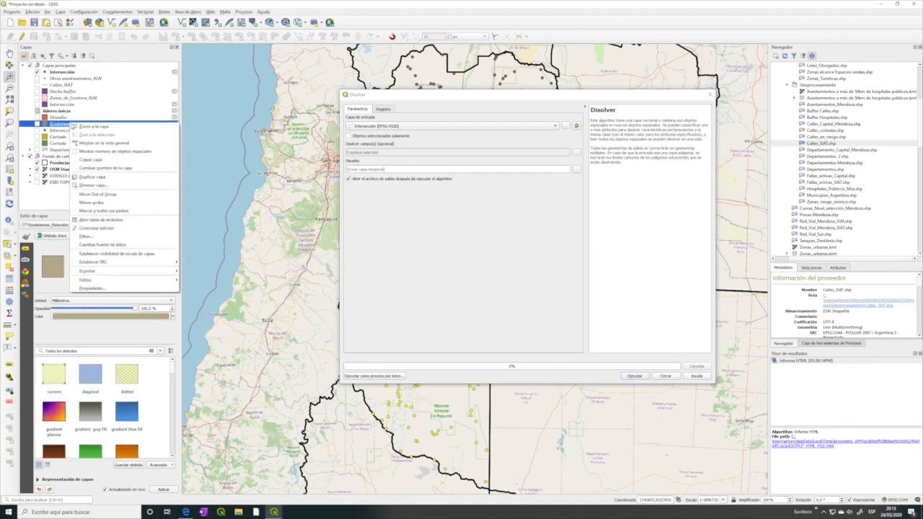
click(102, 220)
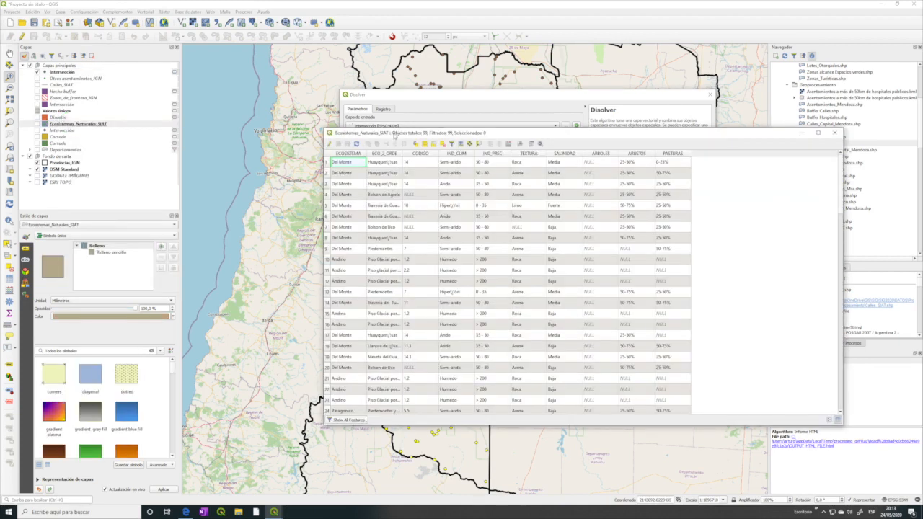
drag(523, 139, 385, 75)
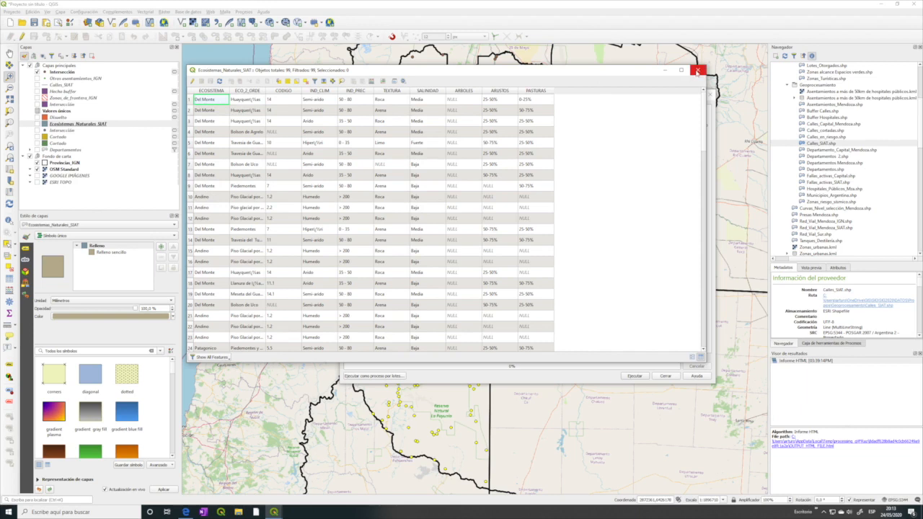
click(697, 70)
Step: Dissolve the Ecosistemas_Naturales_SIAT layer by the ECOSISTEMA field into a temporary layer
click(387, 126)
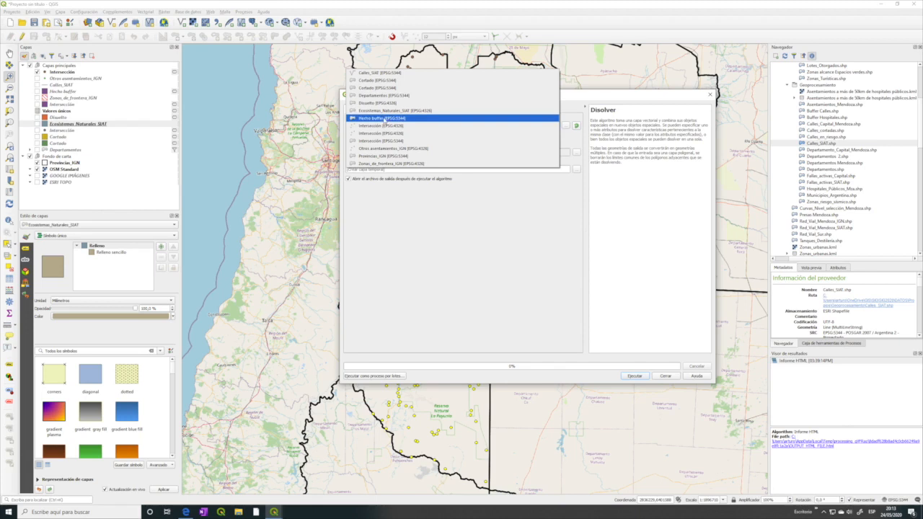
click(386, 111)
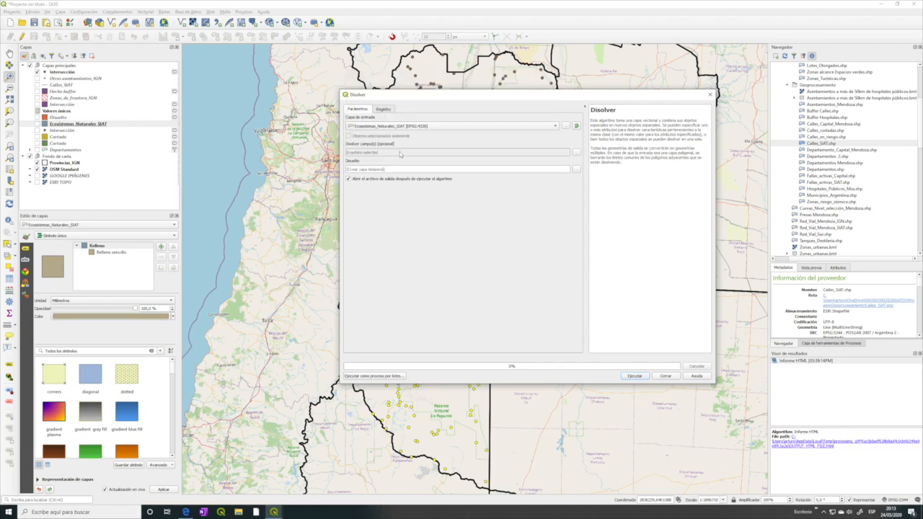
click(577, 152)
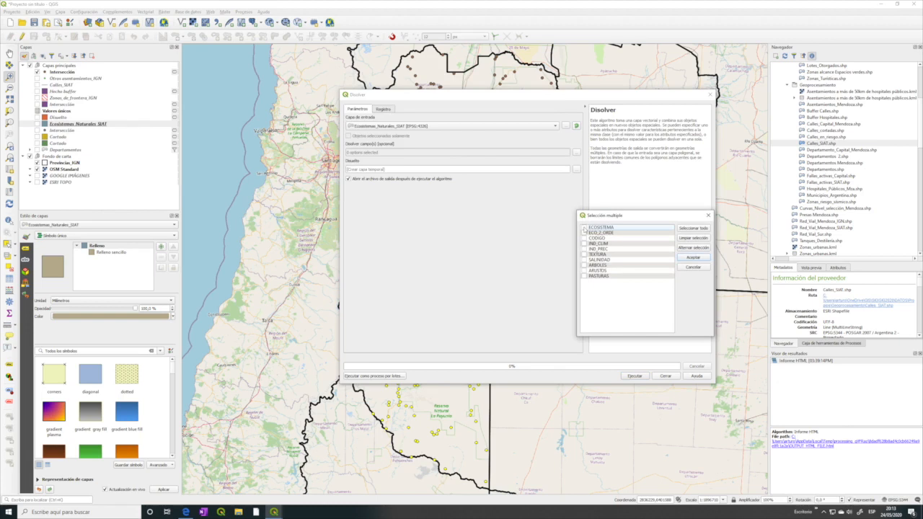
click(584, 230)
click(695, 258)
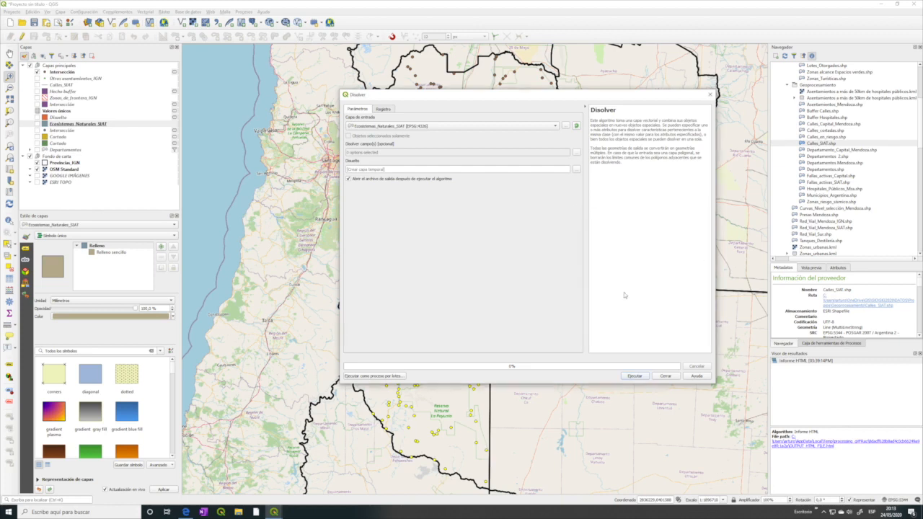
click(634, 375)
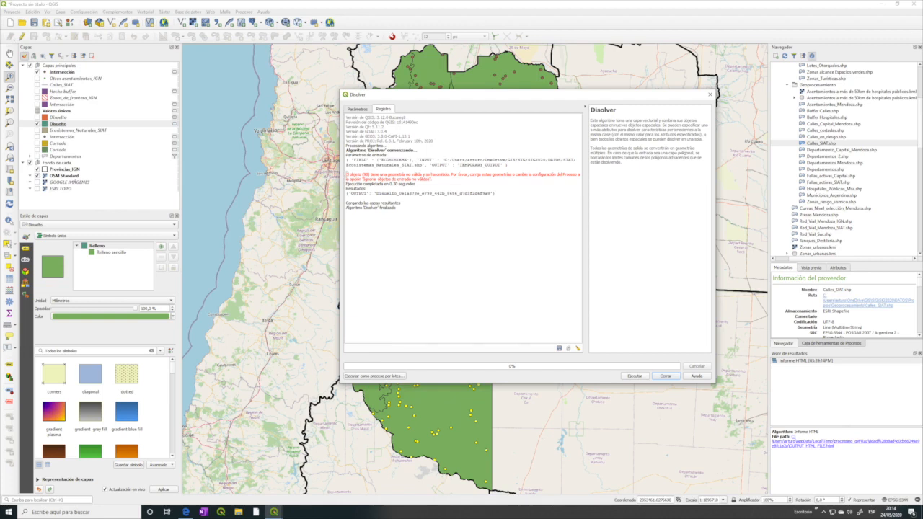
Step: Read the Dissolve log's note on invalid geometries, compare it with the result on the map, and close the tool
drag(345, 174, 445, 179)
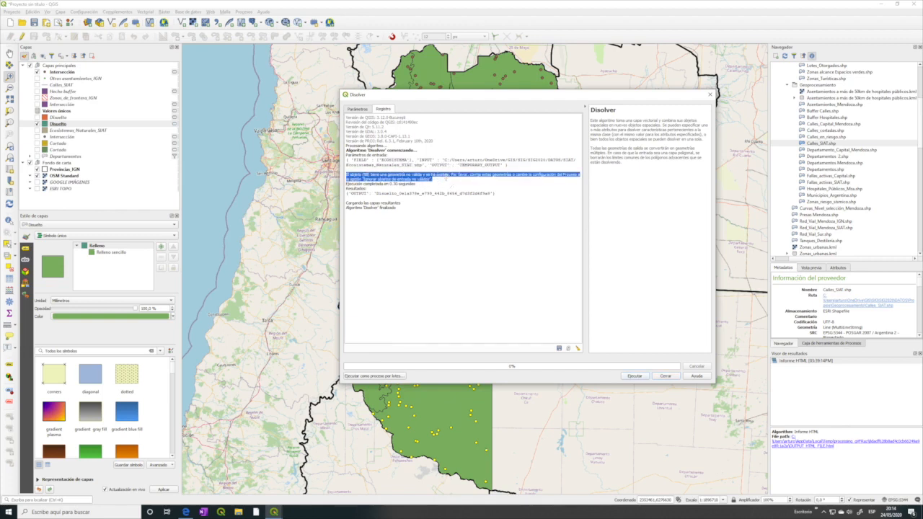
click(443, 180)
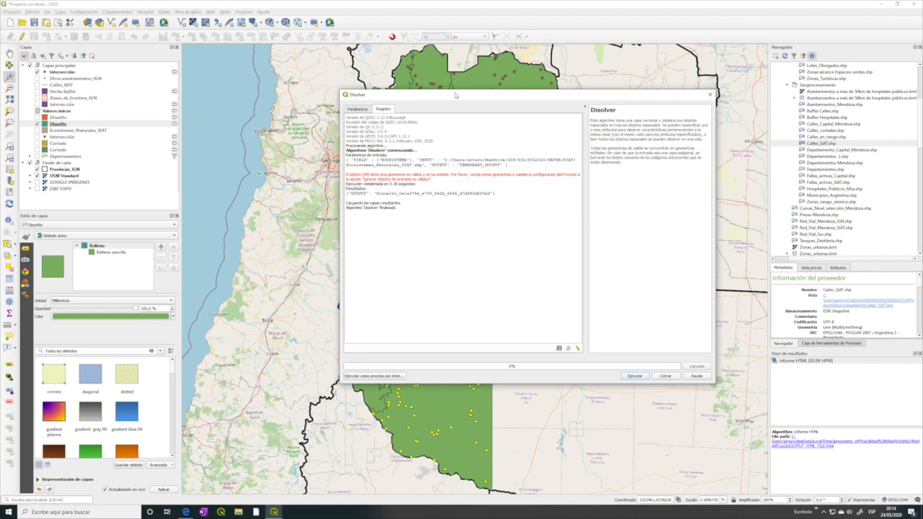
drag(455, 96, 454, 97)
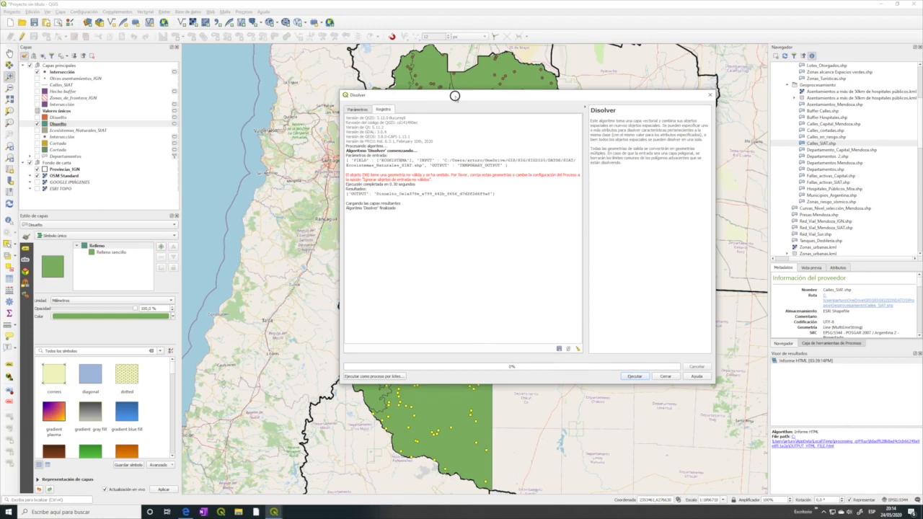
drag(454, 96, 618, 100)
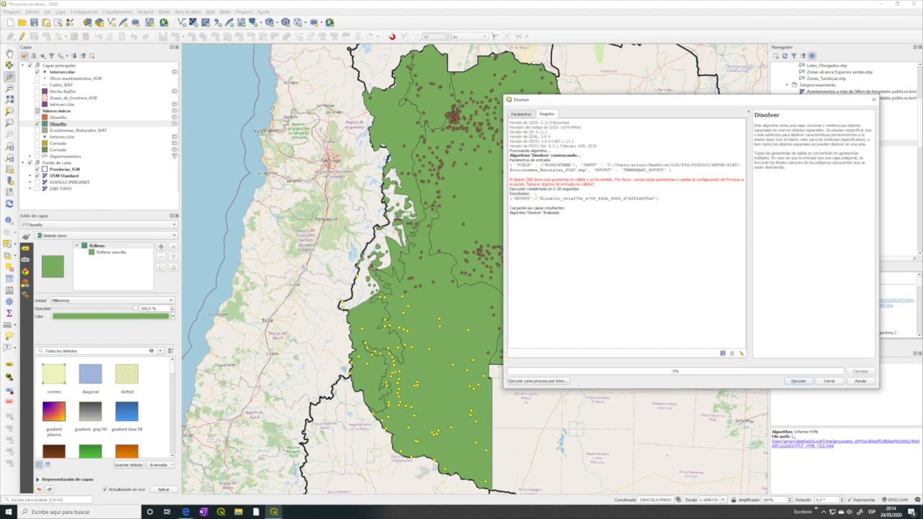
drag(599, 184, 507, 177)
click(603, 192)
click(836, 382)
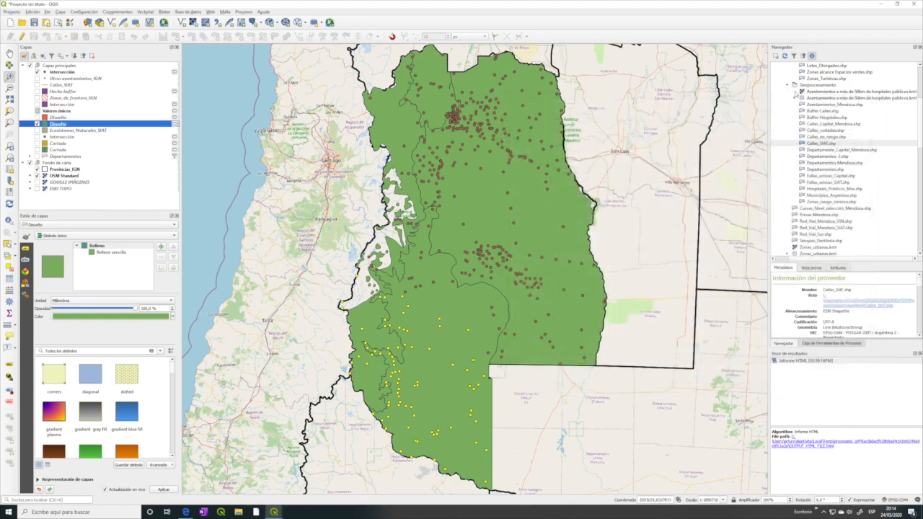
Step: Check the invalid feature filtering setting in the general Processing options, and leave the options without changing anything
click(805, 345)
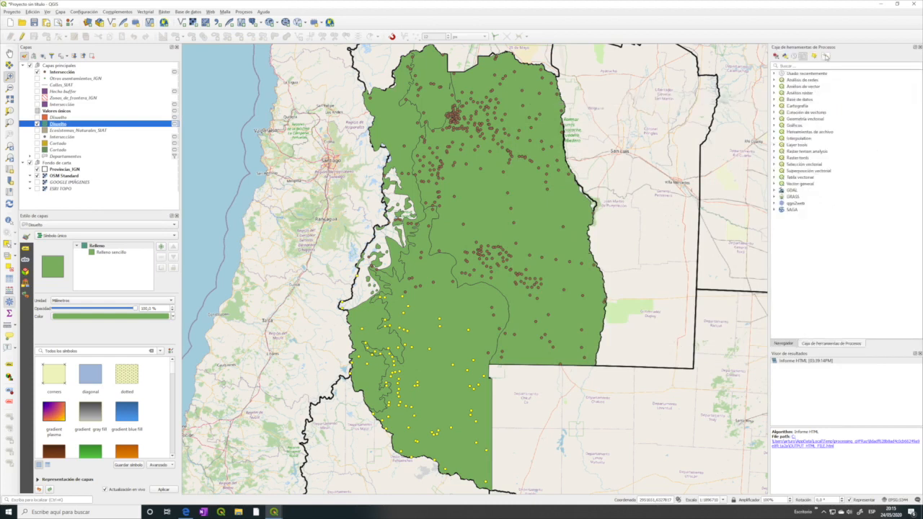
click(826, 56)
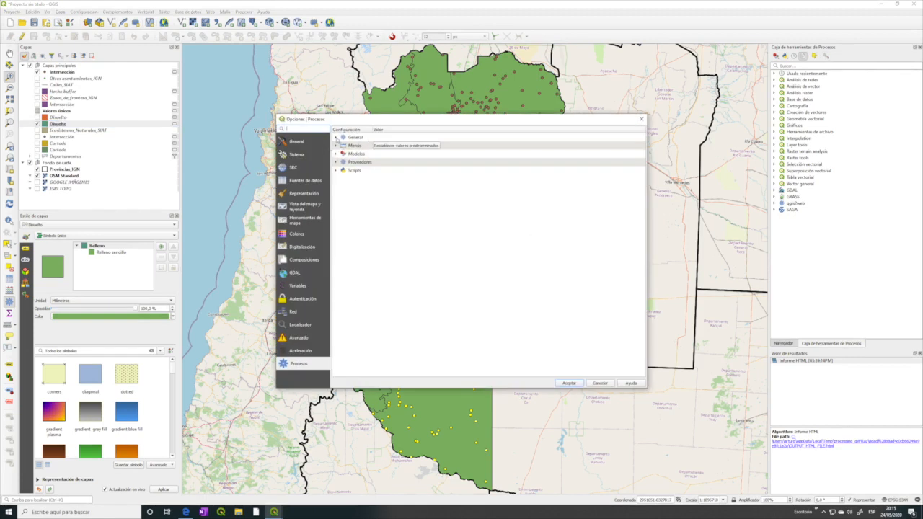
click(335, 137)
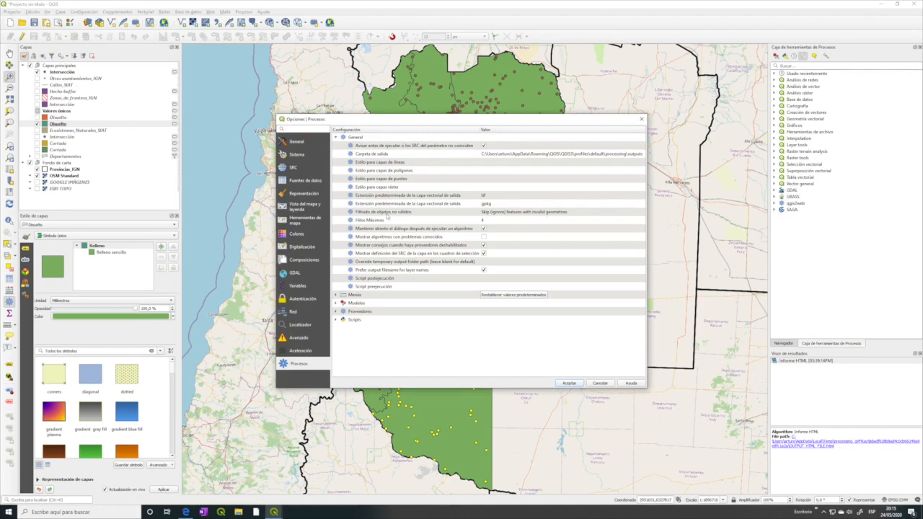
click(533, 214)
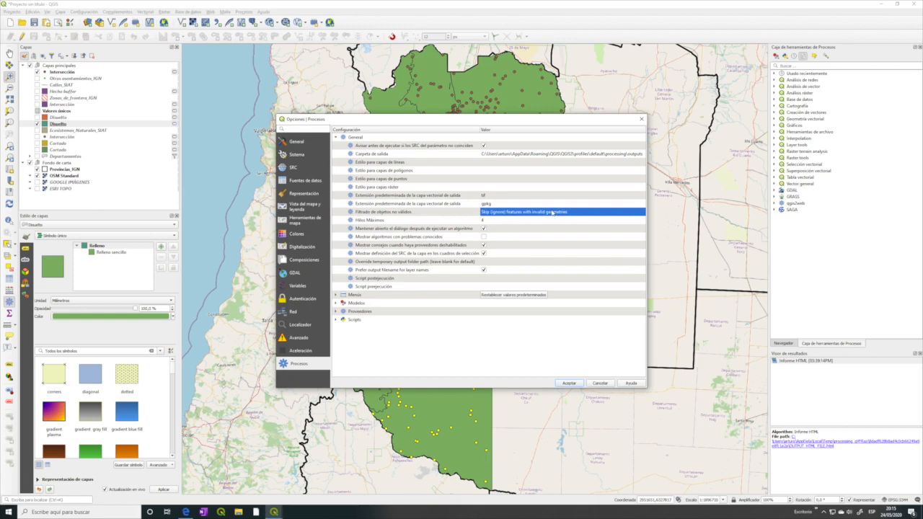
click(600, 383)
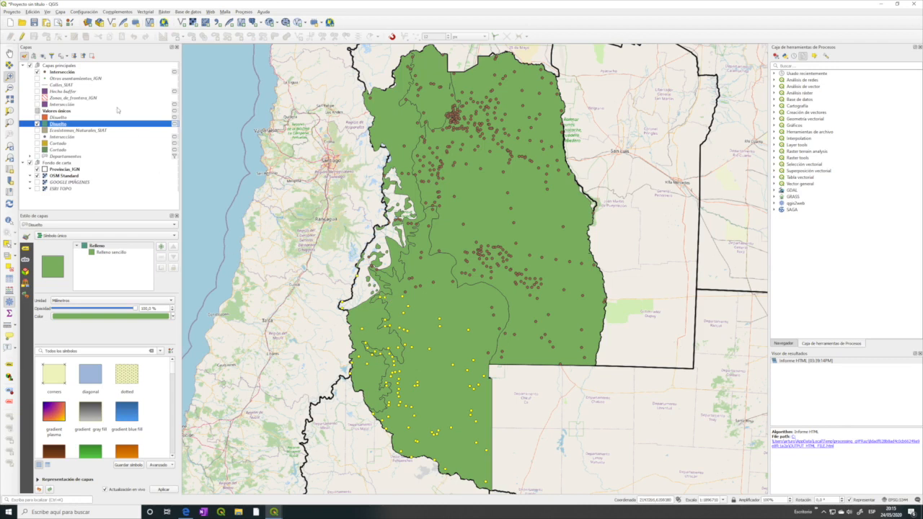
Step: Open the attribute table of the new Disuelto layer and shrink its window so the map stays visible beside it
right_click(71, 124)
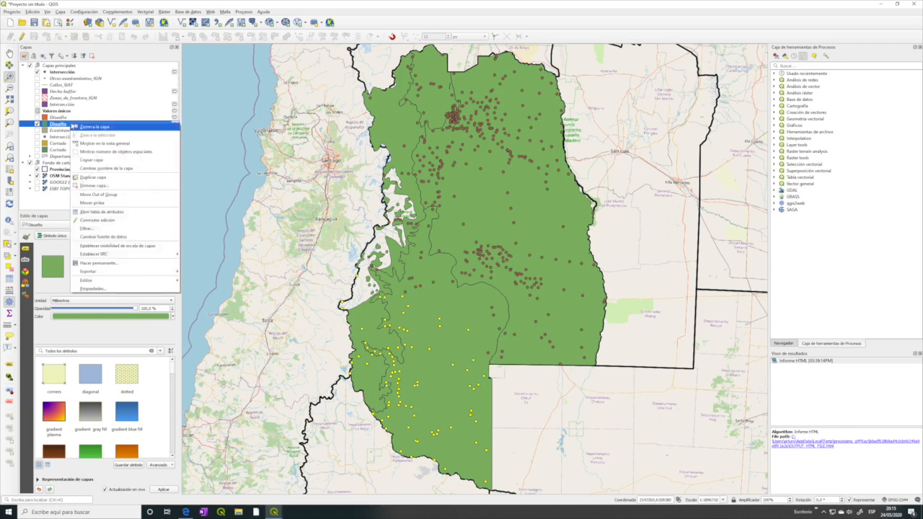
click(108, 211)
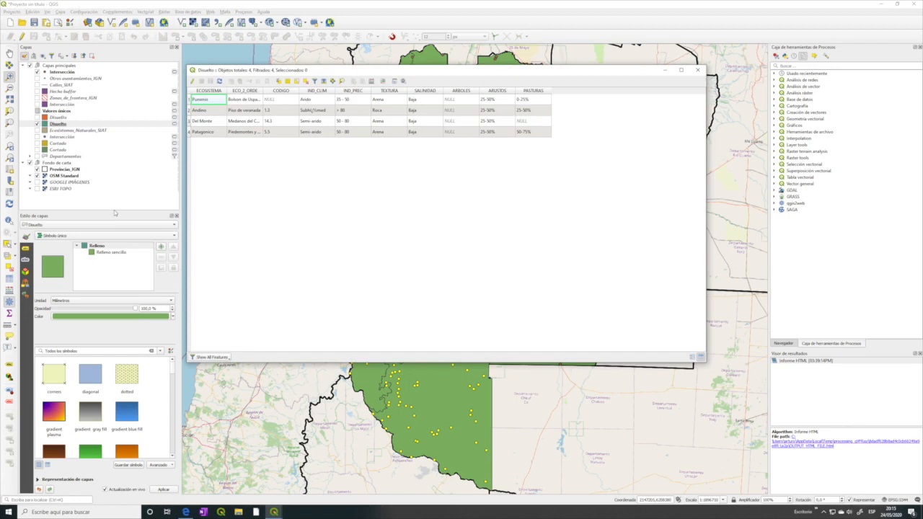
drag(301, 70, 444, 85)
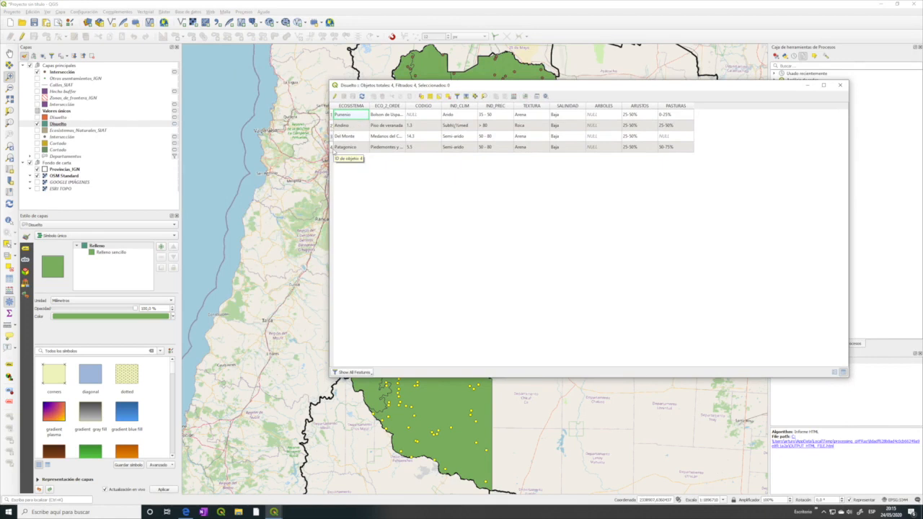
drag(321, 81, 595, 178)
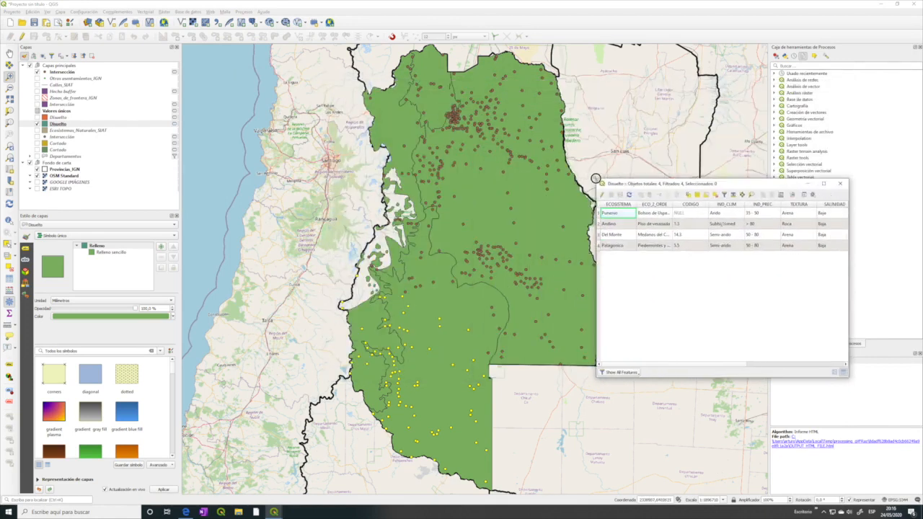
Step: Select the dissolved ecosystem rows in turn, from Patagonico up to Puneno, to locate them on the map, and close the table
click(600, 245)
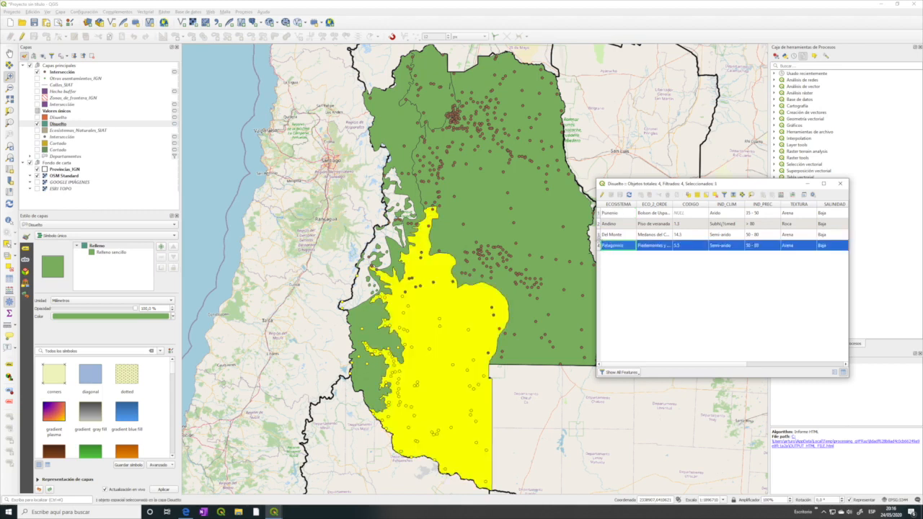
ctrl+click(598, 235)
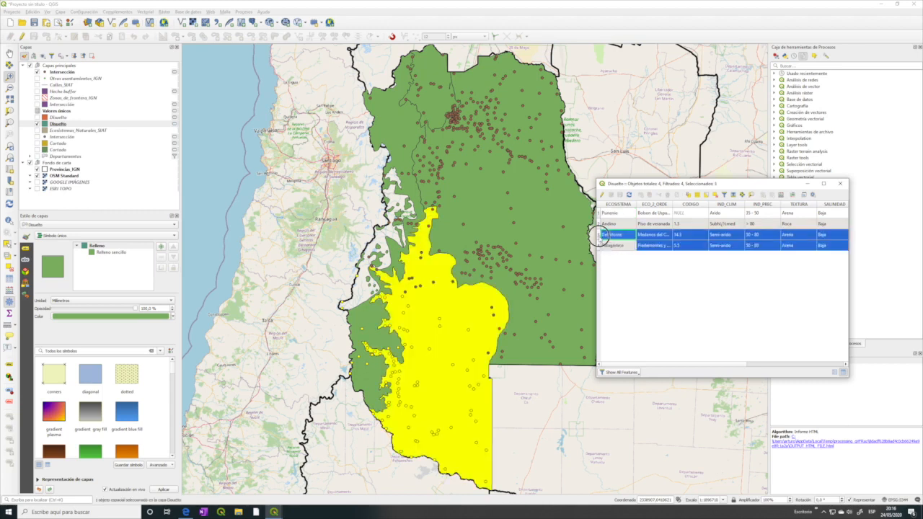
click(600, 224)
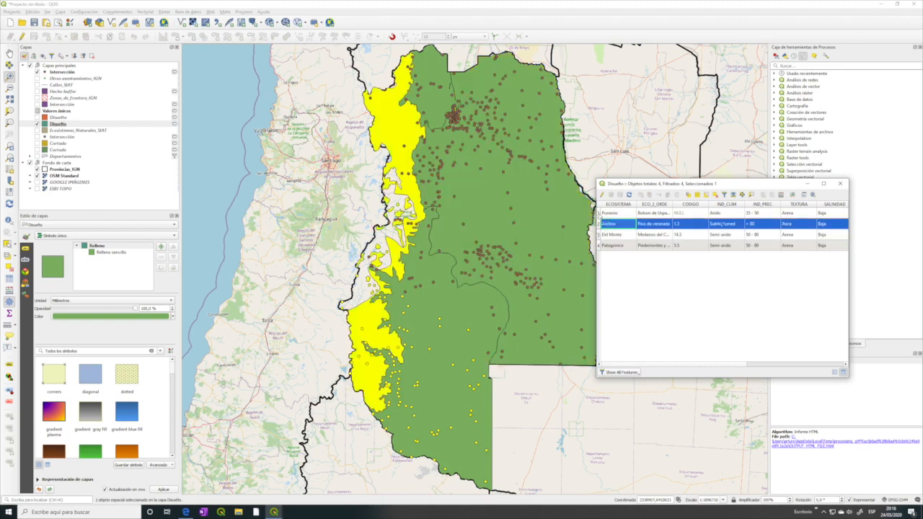
click(600, 213)
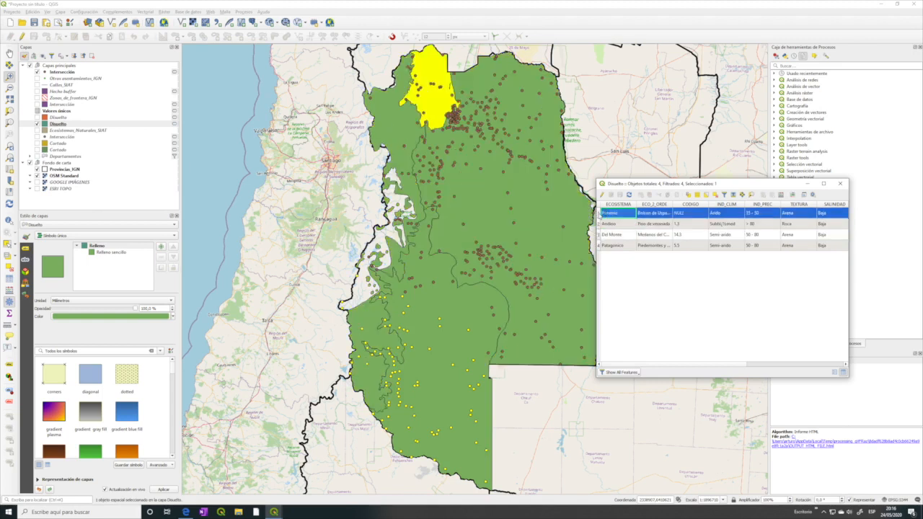
click(599, 213)
click(841, 184)
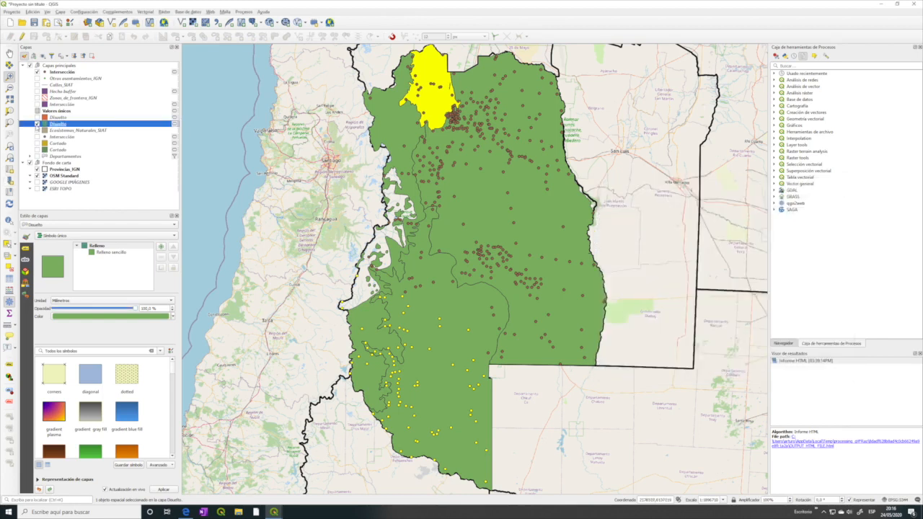
Step: Compare the Ecosistemas_Naturales_SIAT layer with the dissolved layer by toggling their visibility, and leave both hidden
click(37, 130)
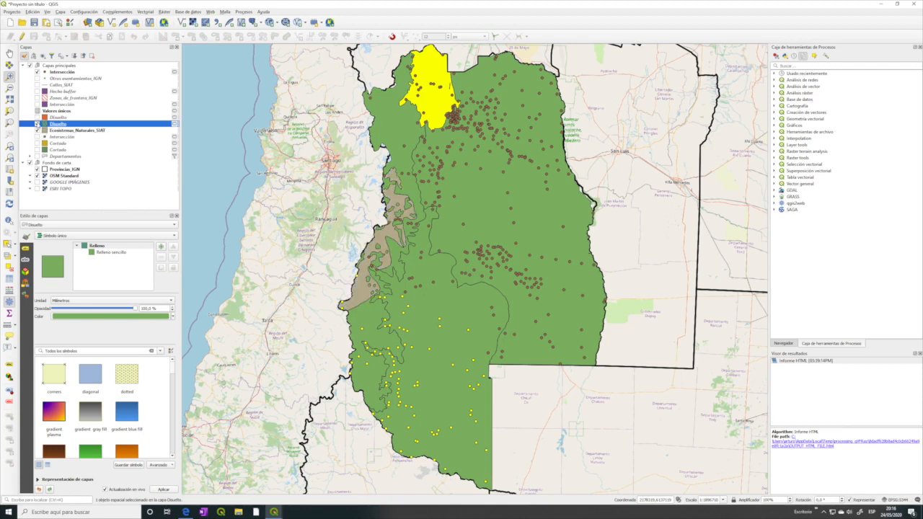
click(37, 124)
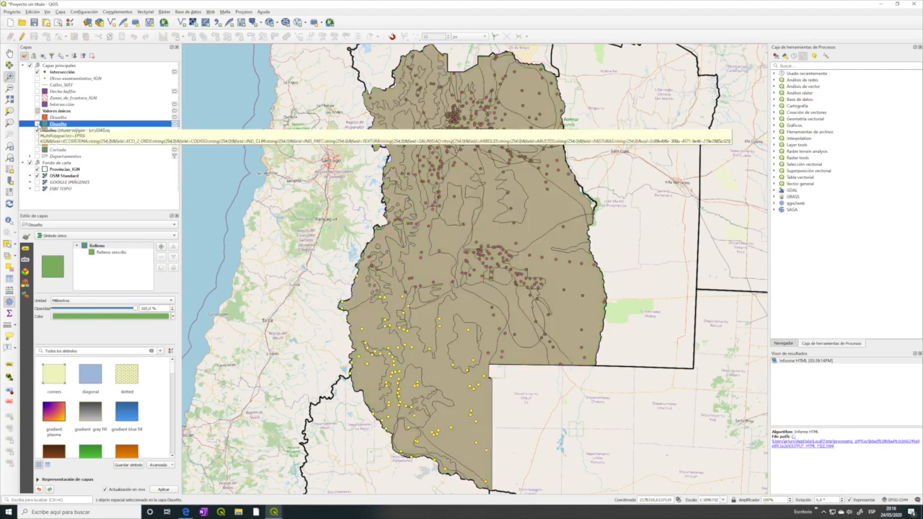
click(37, 124)
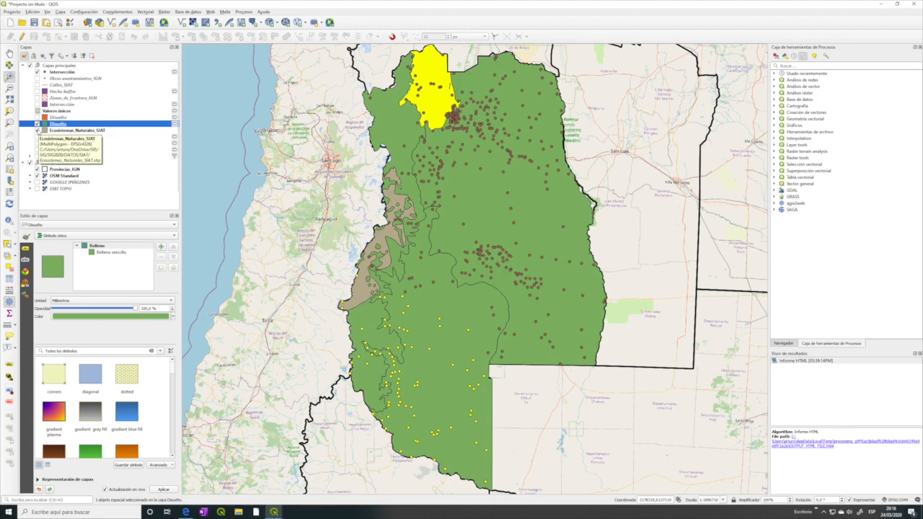
click(37, 124)
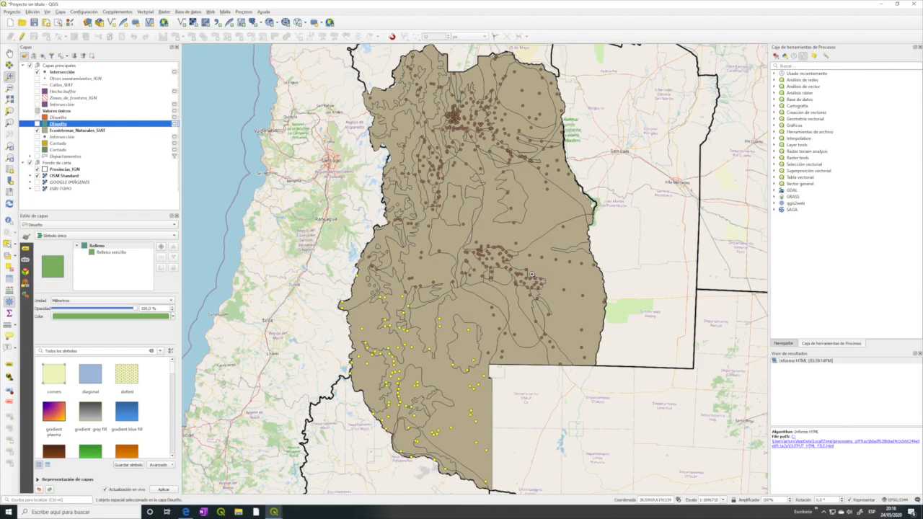
click(37, 130)
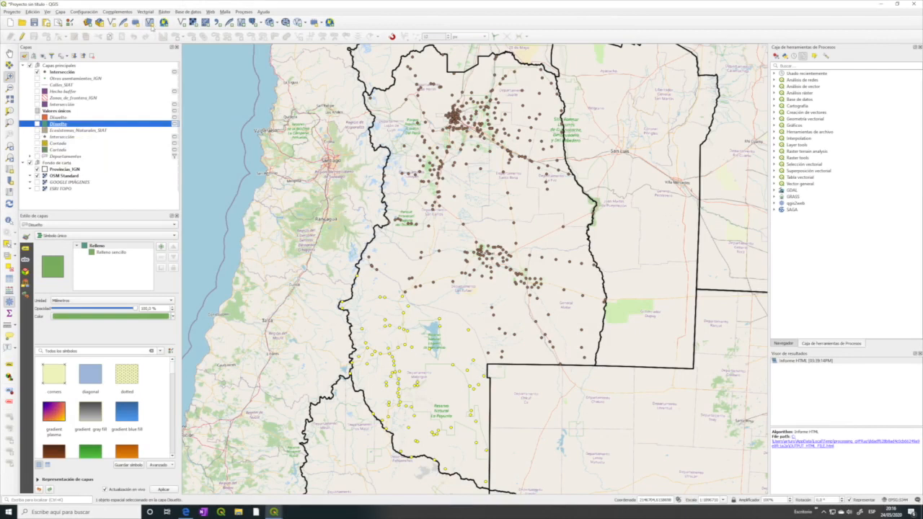
Step: View the parameters of the Add geometry attributes tool (Agregar atributos de geometría) and leave it without running it
click(148, 12)
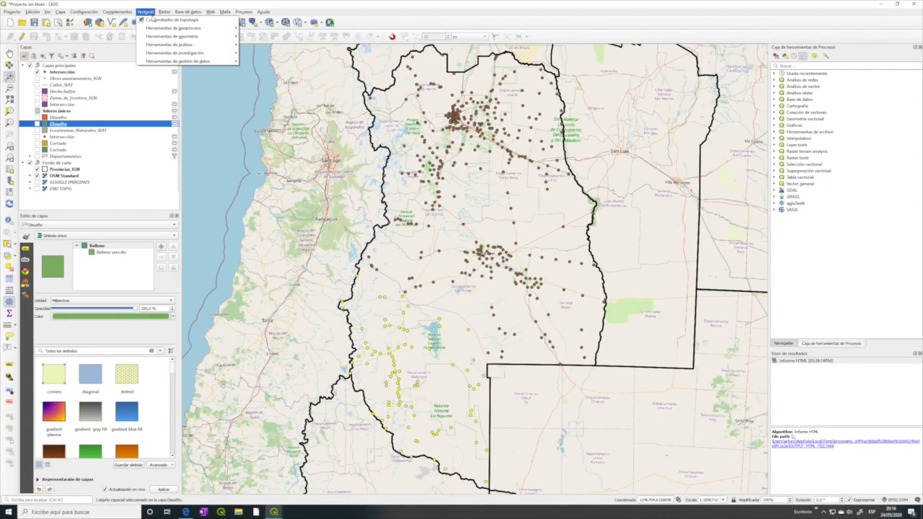
mouse_move(184, 39)
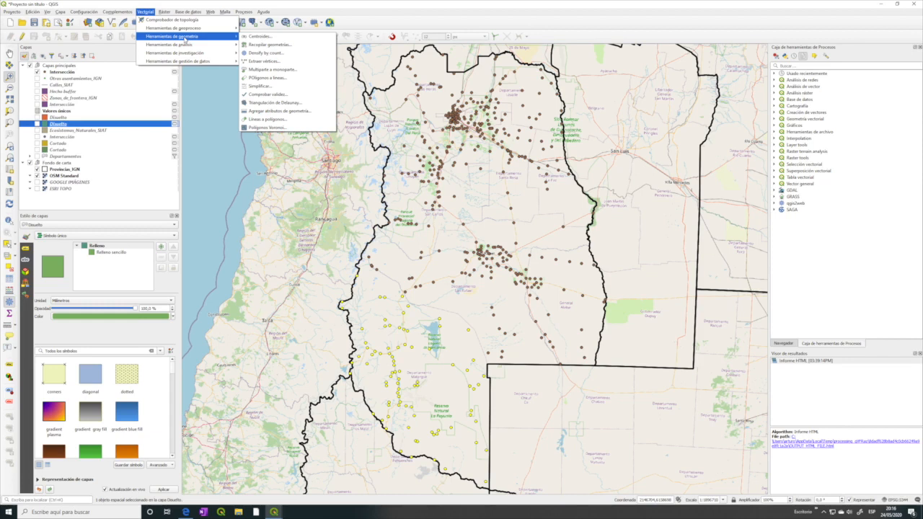
click(300, 112)
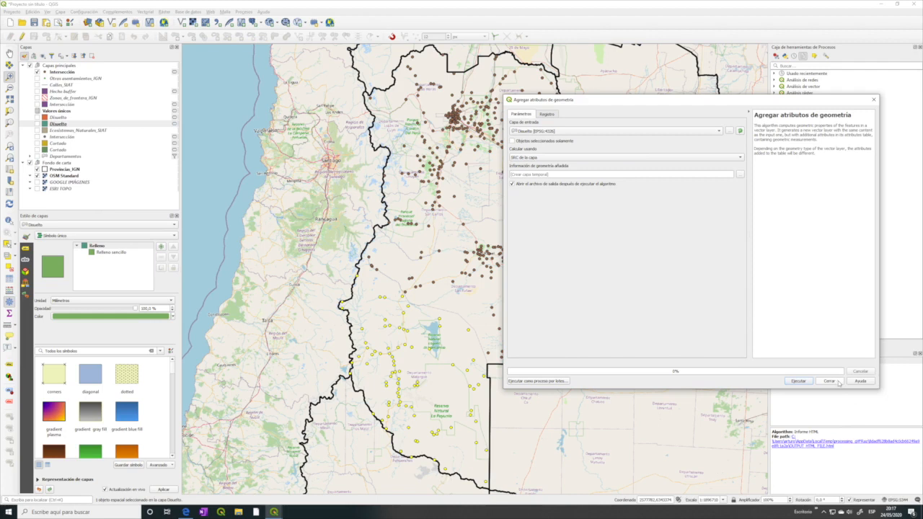
click(829, 381)
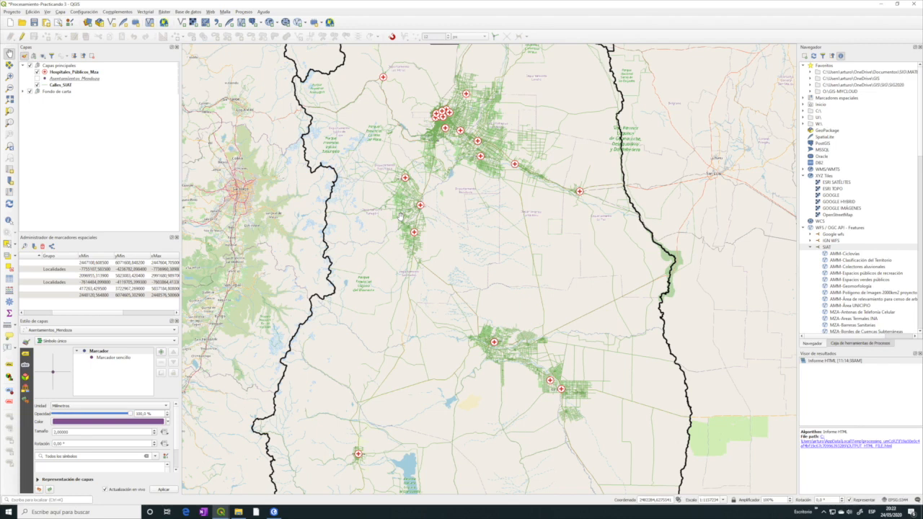
Step: Create a temporary 50 km buffer around the Hospitales_Públicos_Mza layer with the results dissolved
click(145, 11)
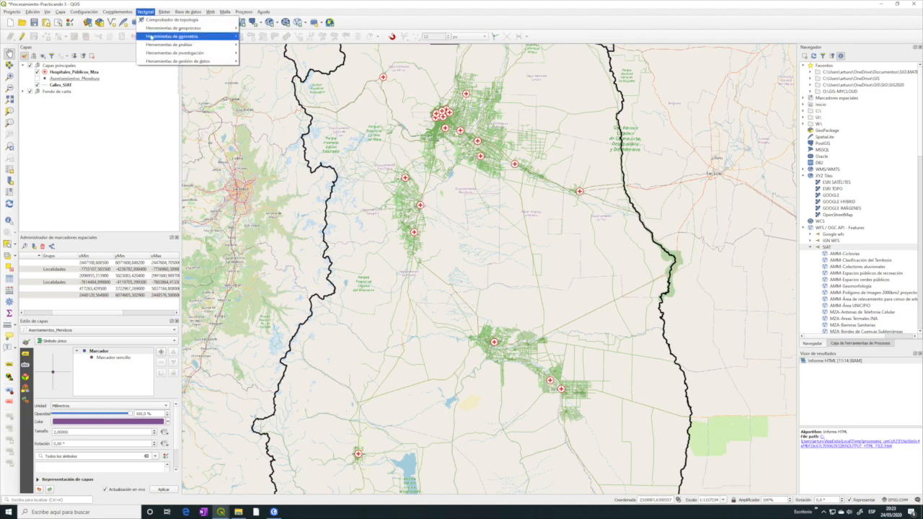
mouse_move(150, 32)
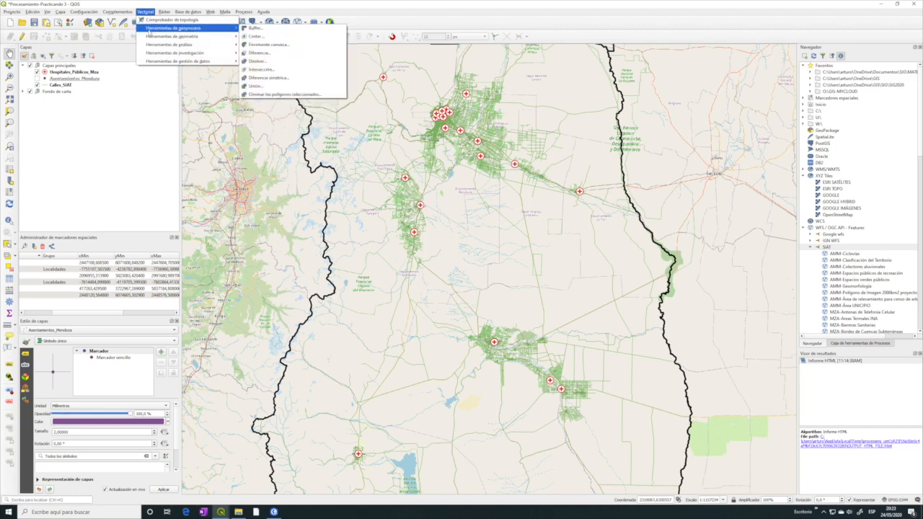
click(274, 29)
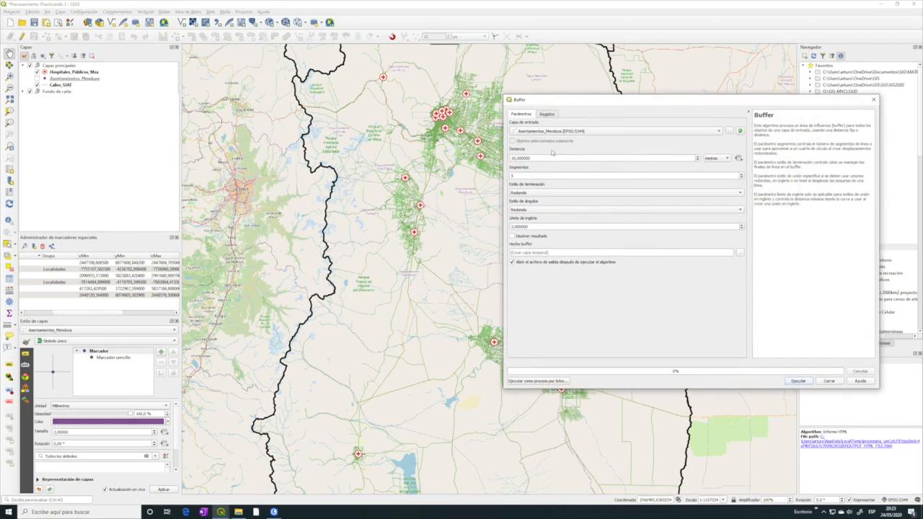
click(579, 133)
click(549, 146)
click(513, 158)
drag(514, 158, 510, 158)
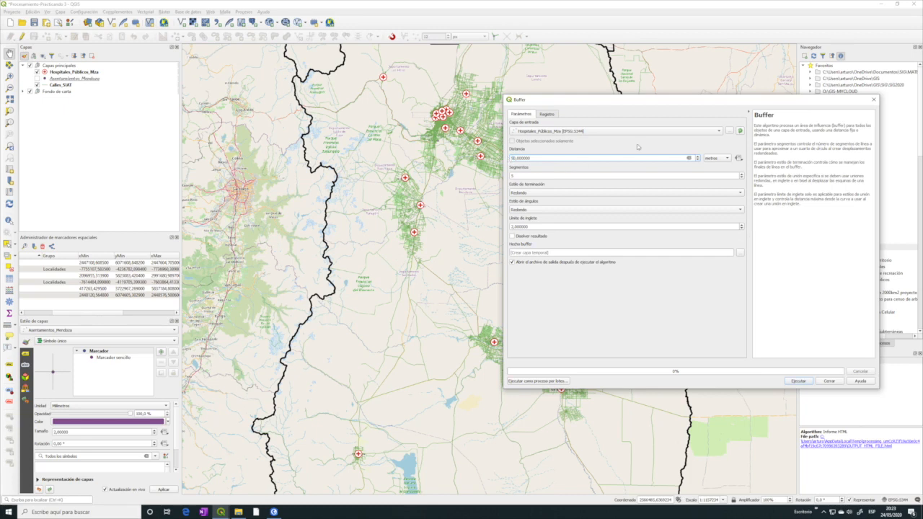
click(715, 158)
click(717, 167)
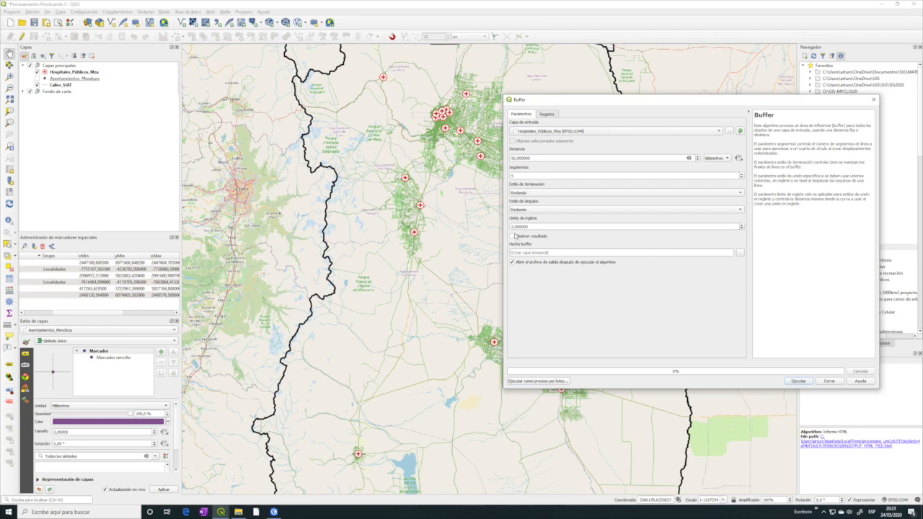
click(513, 236)
click(797, 381)
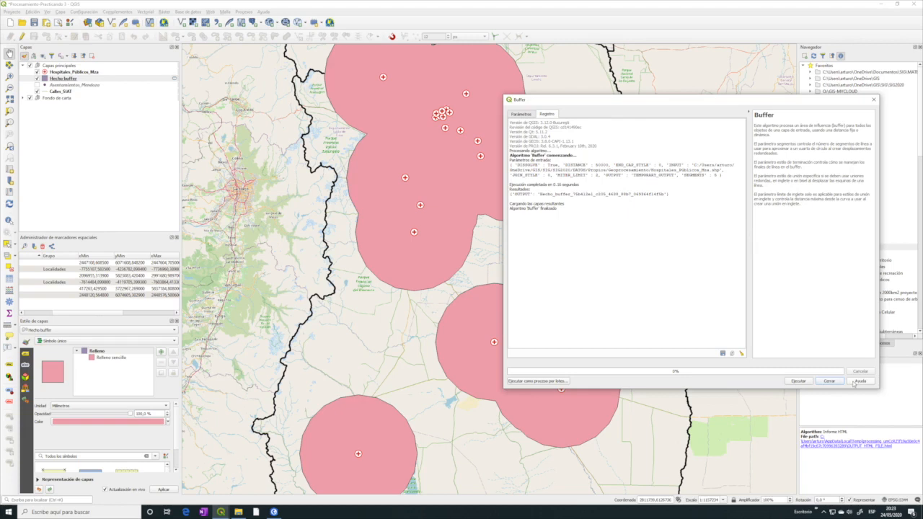
click(830, 383)
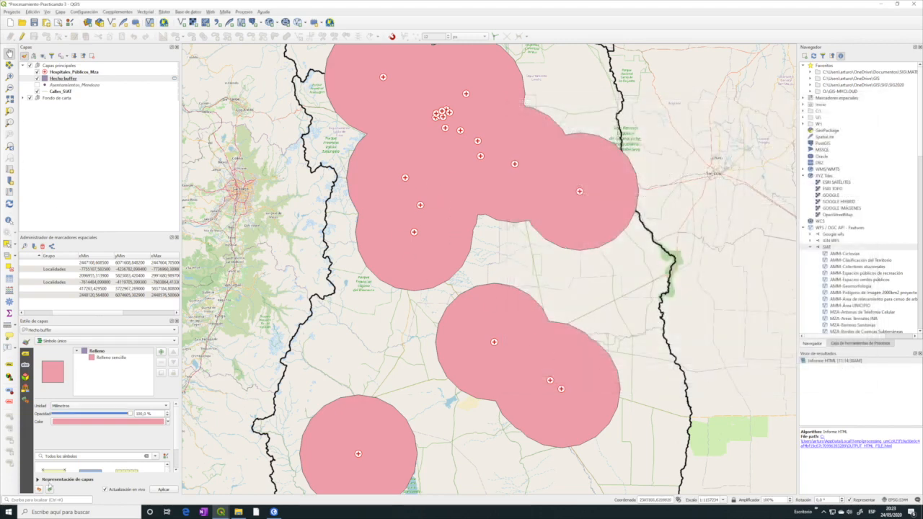
Step: Lower the overall layer opacity of the hospital buffer to about 60 %
click(38, 479)
drag(130, 446, 115, 445)
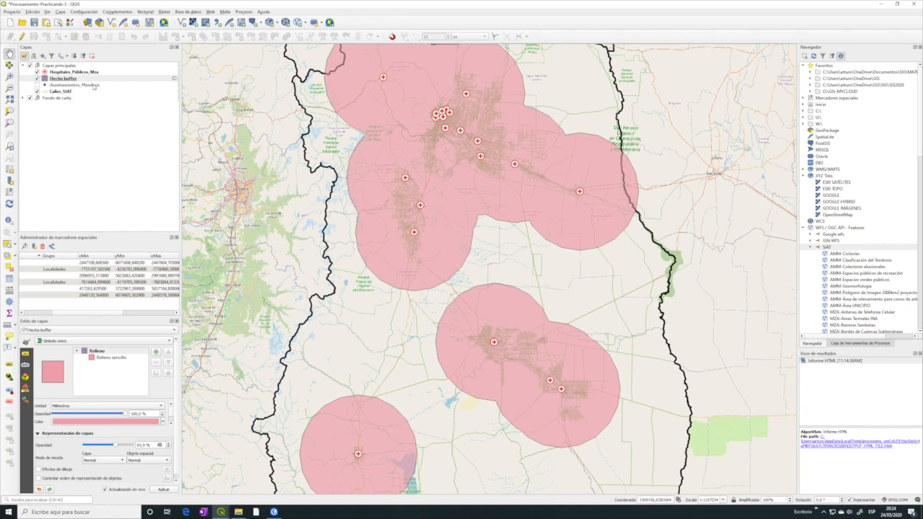
Step: Create a temporary 1 km buffer around the Calles_SIAT layer with the results dissolved
click(64, 92)
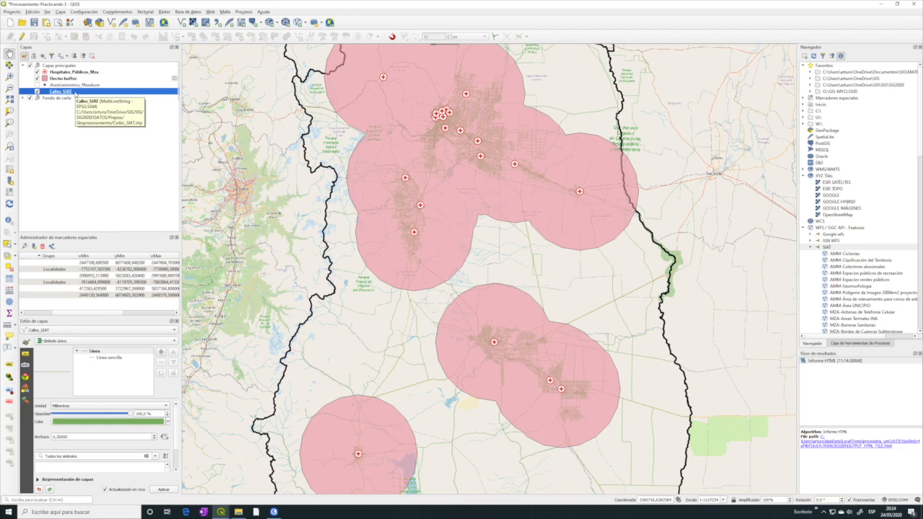
click(145, 11)
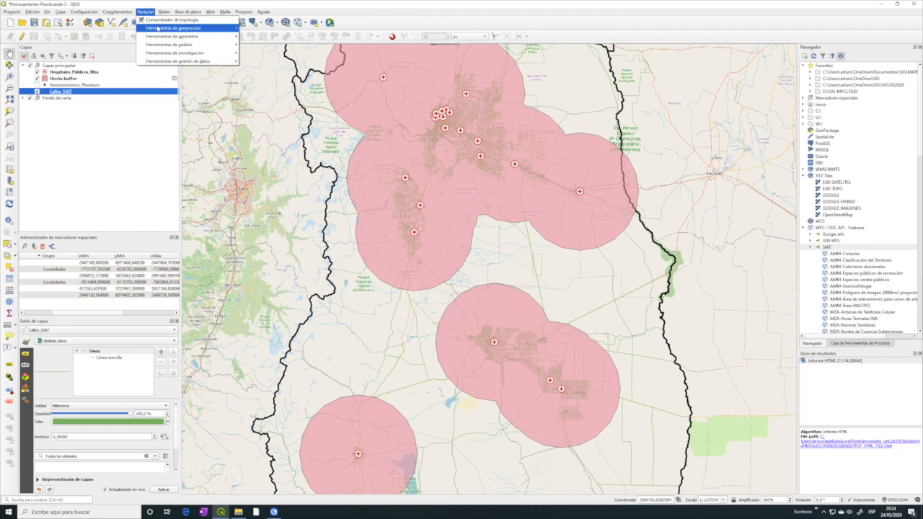
mouse_move(158, 28)
click(250, 30)
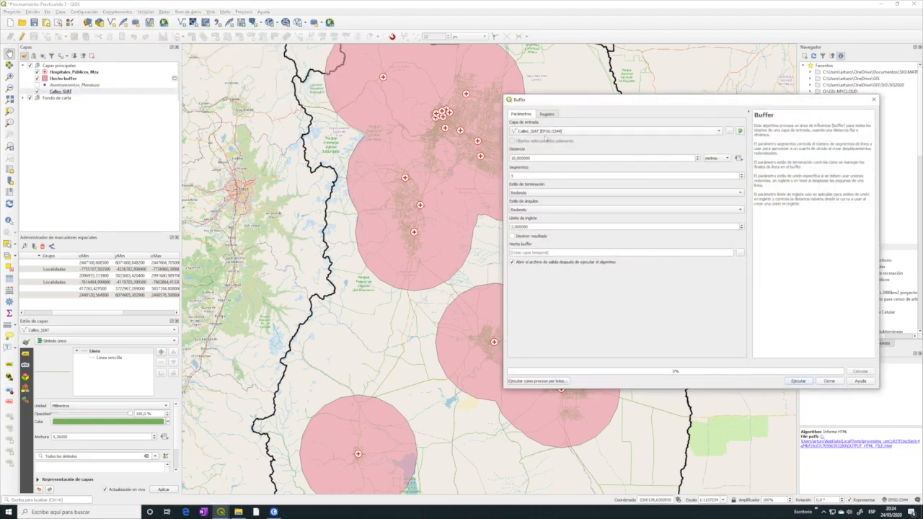
click(511, 158)
drag(511, 158, 510, 158)
key(BackSpace)
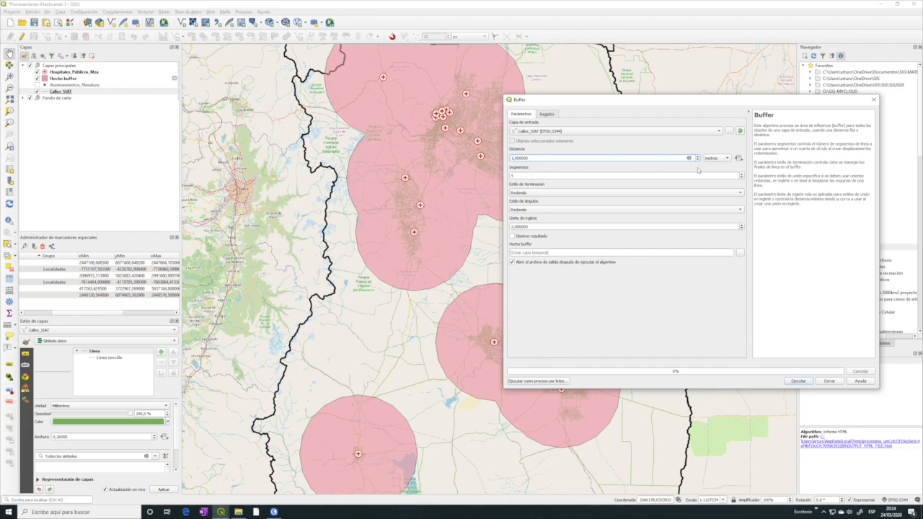
click(717, 157)
click(717, 166)
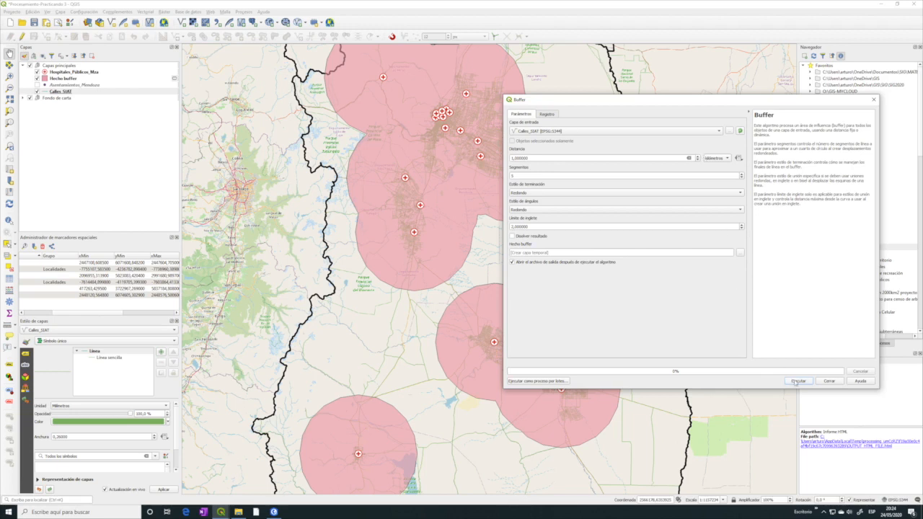
click(513, 236)
click(789, 381)
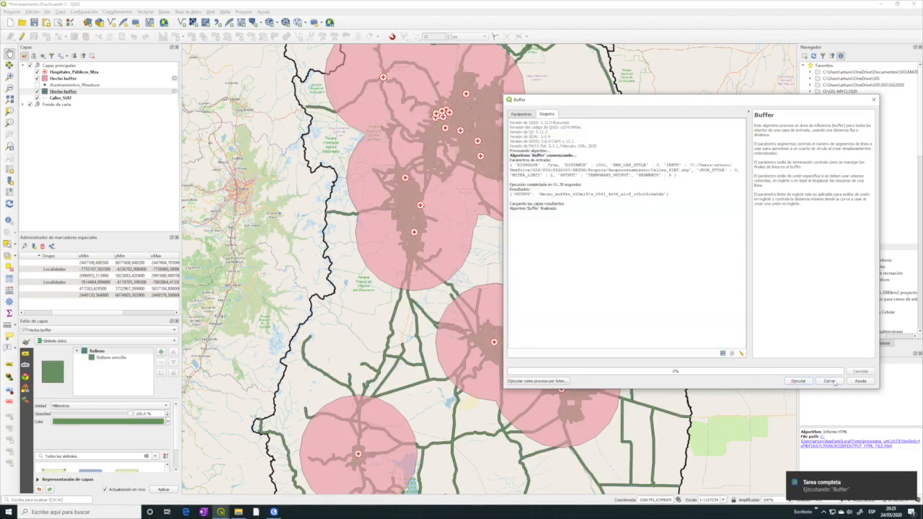
click(830, 380)
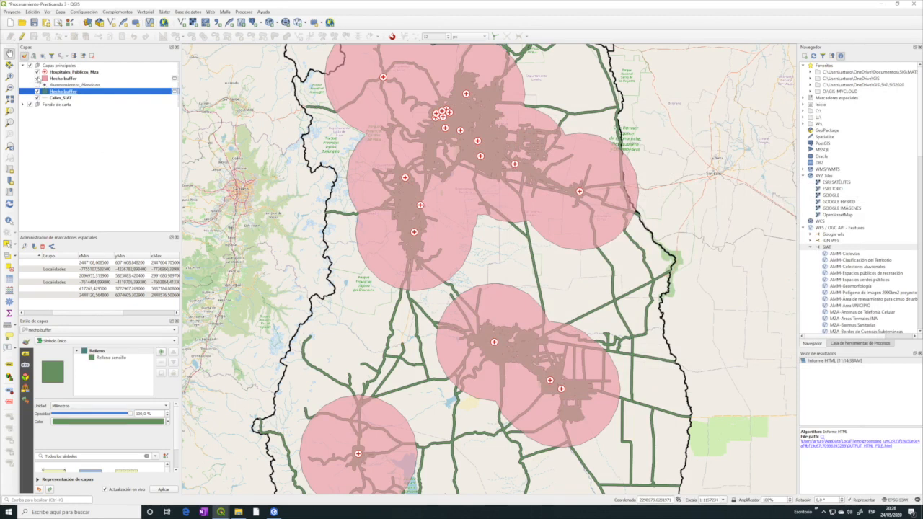
Step: Hide the hospital buffer and the Fondo de carta group to examine the street buffer's coverage, and show the hospital buffer again
click(36, 78)
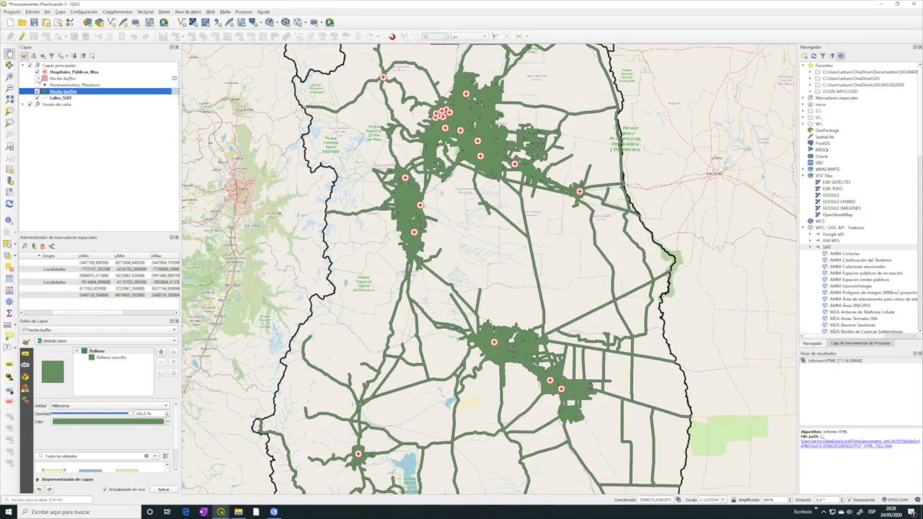
scroll(419, 218, up, 2)
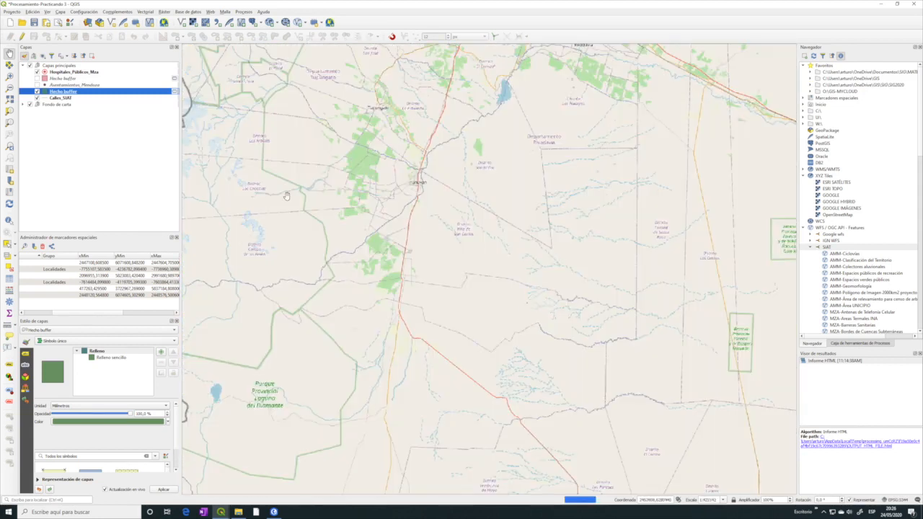
click(34, 104)
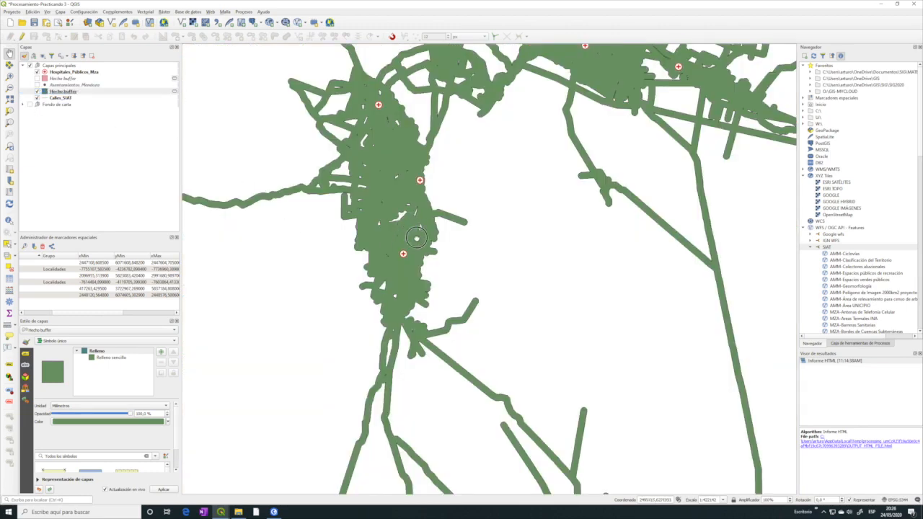
scroll(486, 343, up, 2)
drag(550, 154, 324, 289)
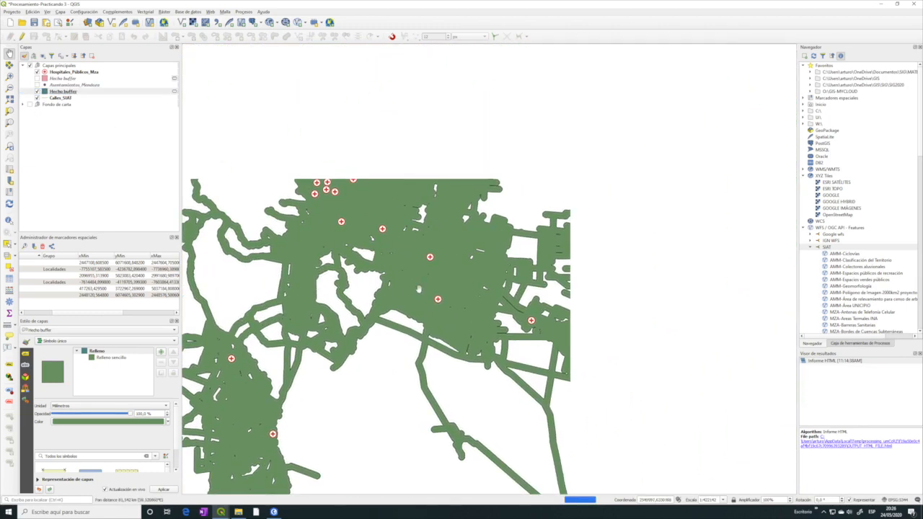
drag(466, 288, 496, 261)
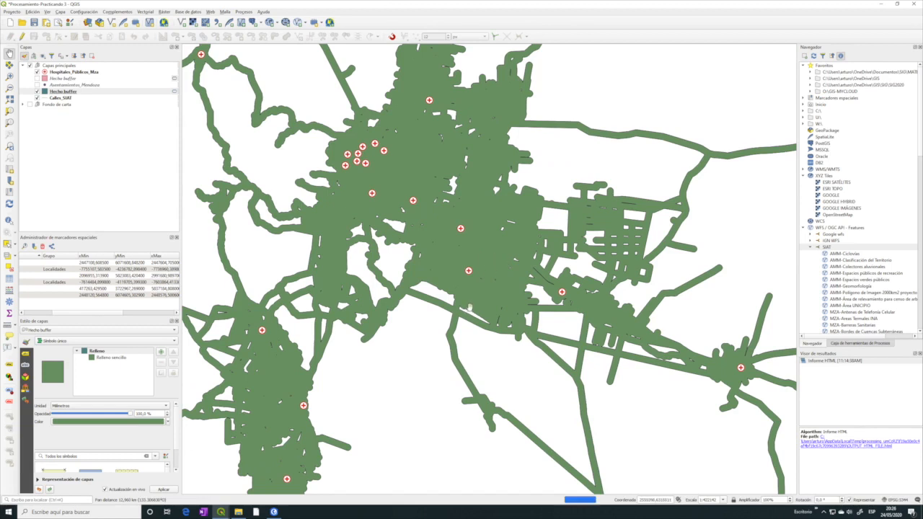
drag(491, 294, 455, 196)
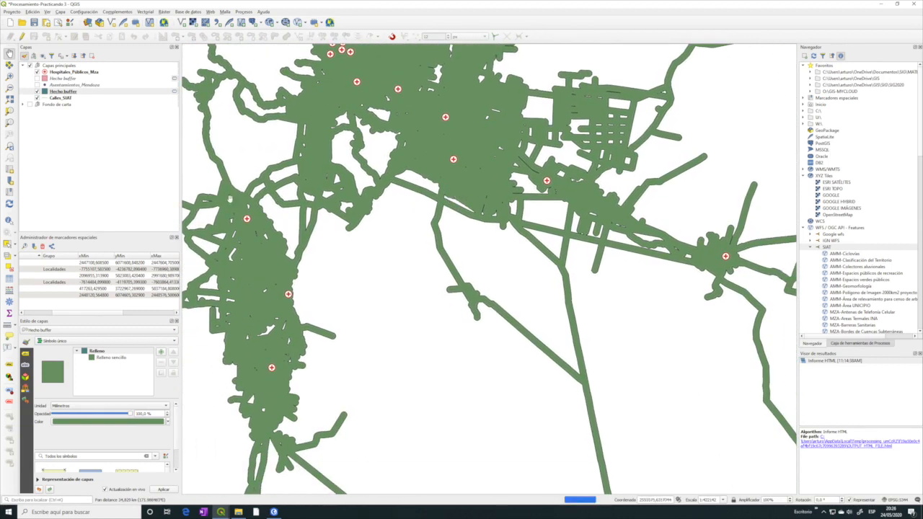
scroll(414, 194, down, 3)
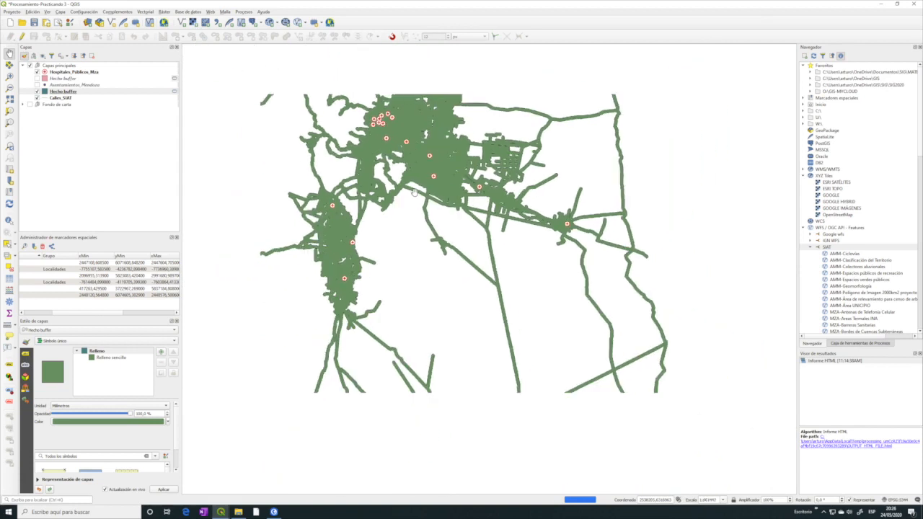
drag(470, 230, 462, 198)
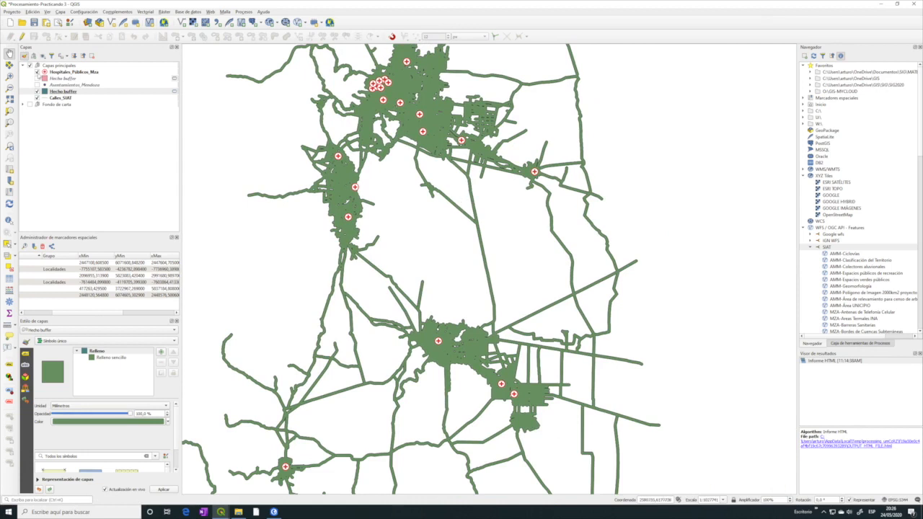
click(37, 78)
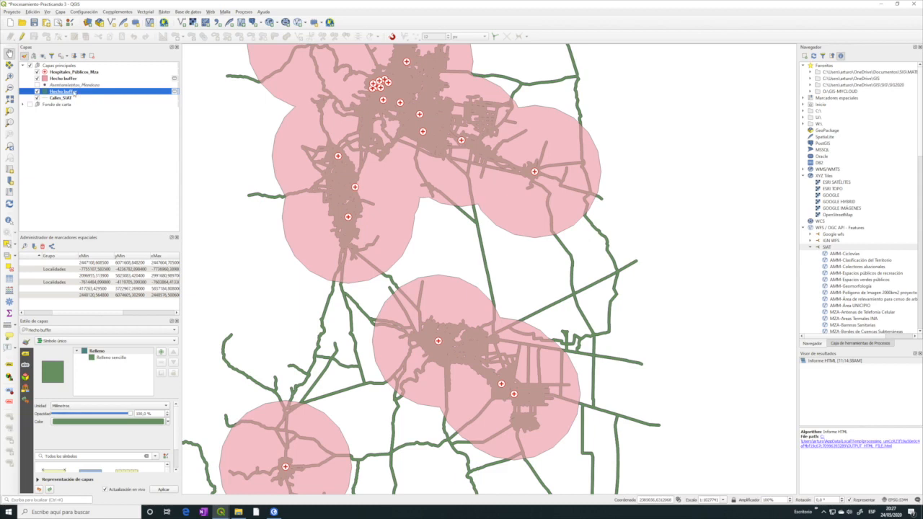
Step: Rename the street buffer layer as Buffer Calles
right_click(73, 92)
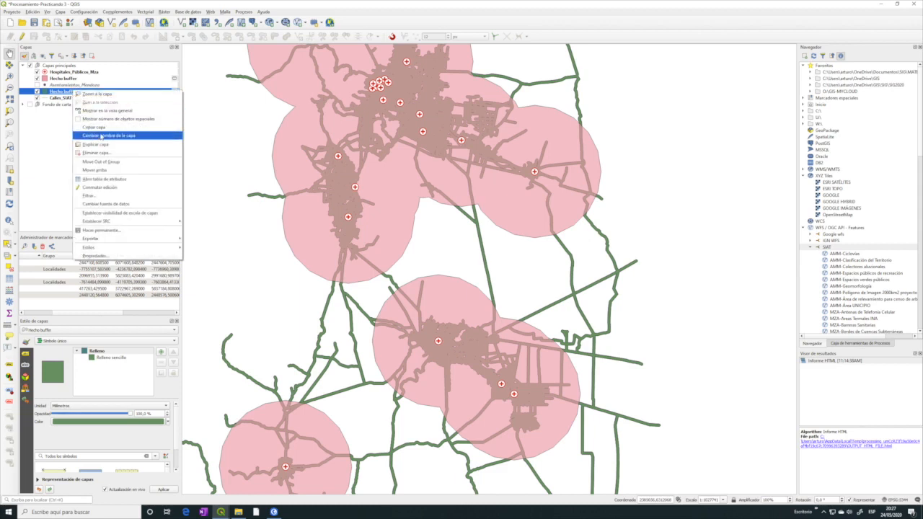
click(102, 136)
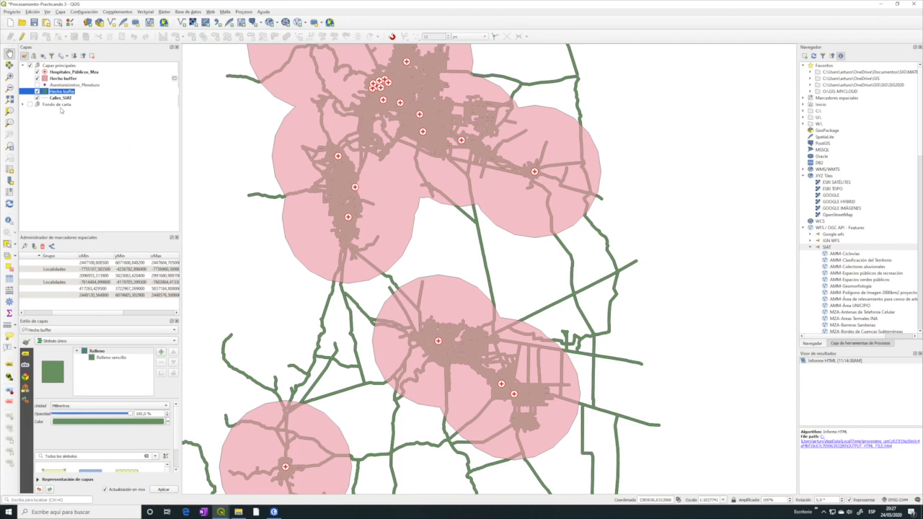
text(Buffer Calles)
key(Return)
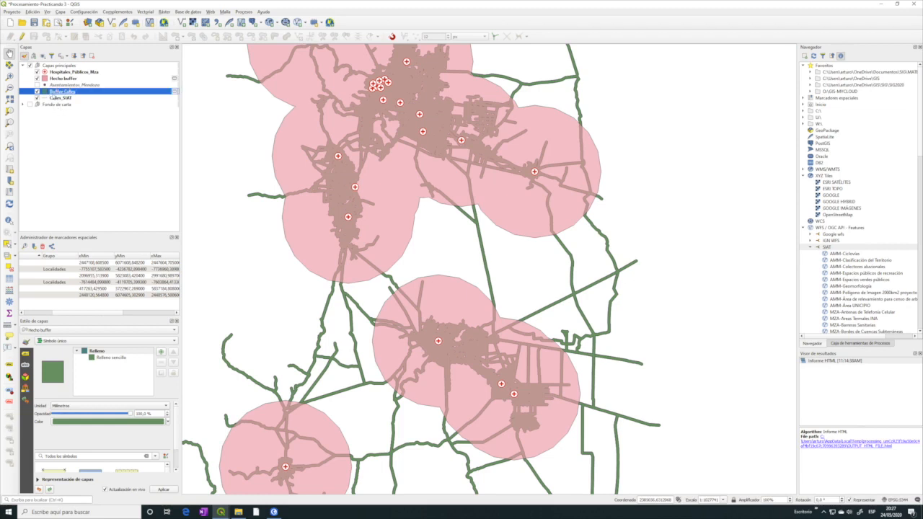
Step: Rename the hospital buffer layer as Buffer Hospitales
click(62, 78)
right_click(62, 75)
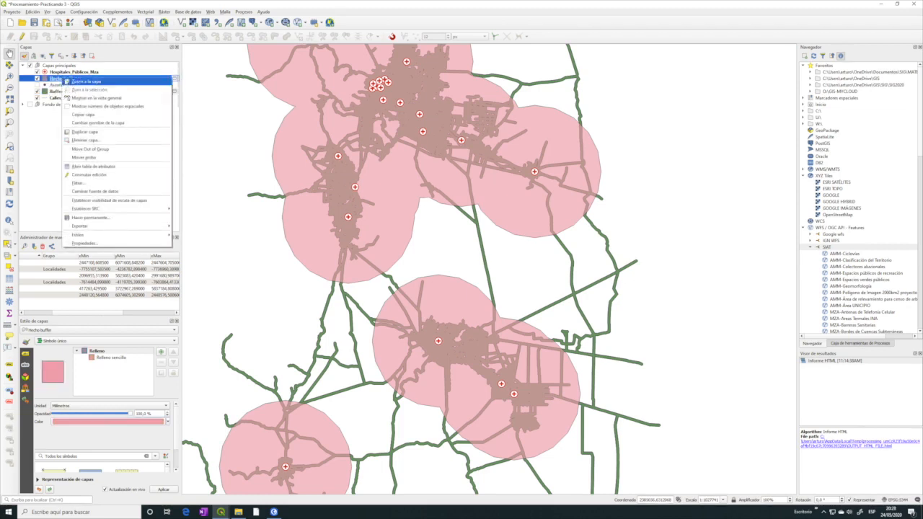
click(91, 124)
text(Buffer)
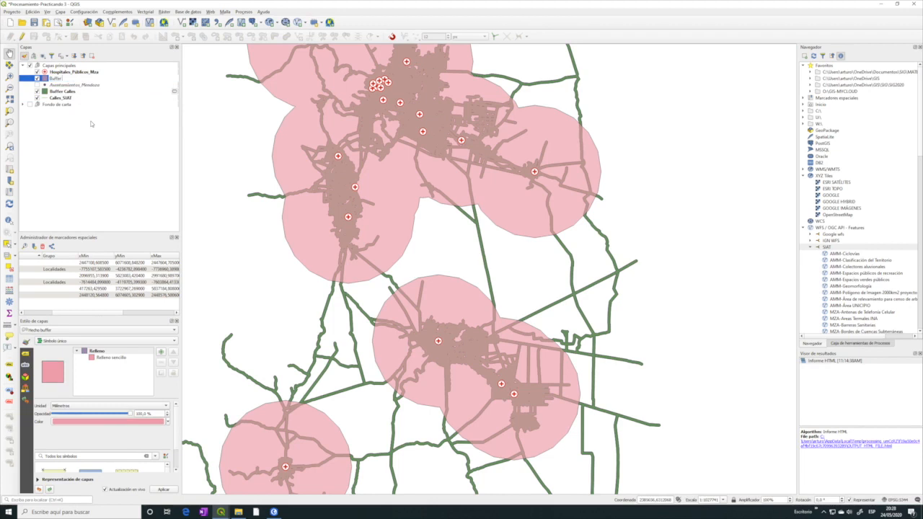
text( Hospitales)
key(Return)
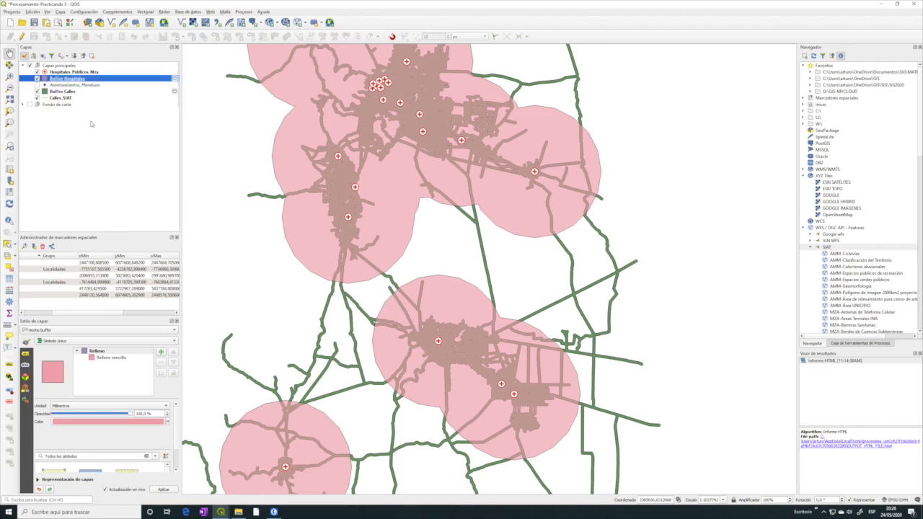
Step: Clip the Buffer Hospitales layer with Buffer Calles as the overlay, creating a temporary layer
click(145, 12)
mouse_move(173, 27)
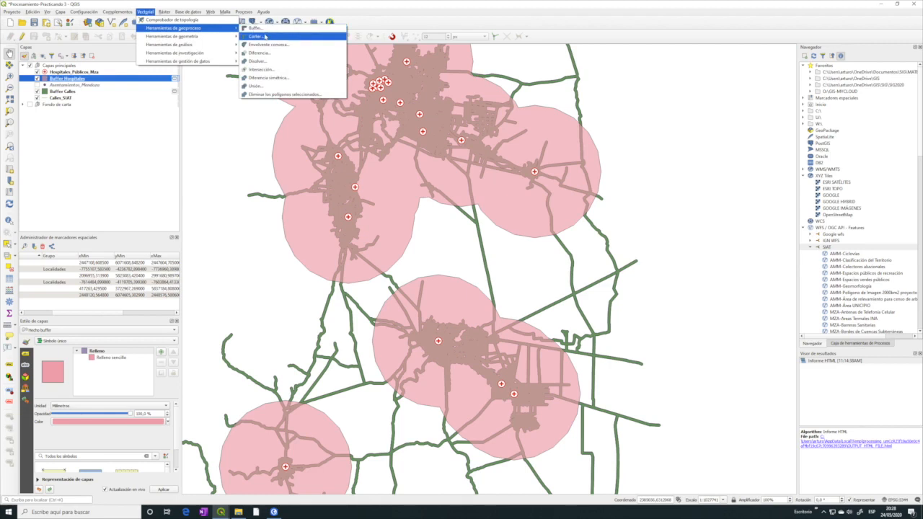
click(265, 36)
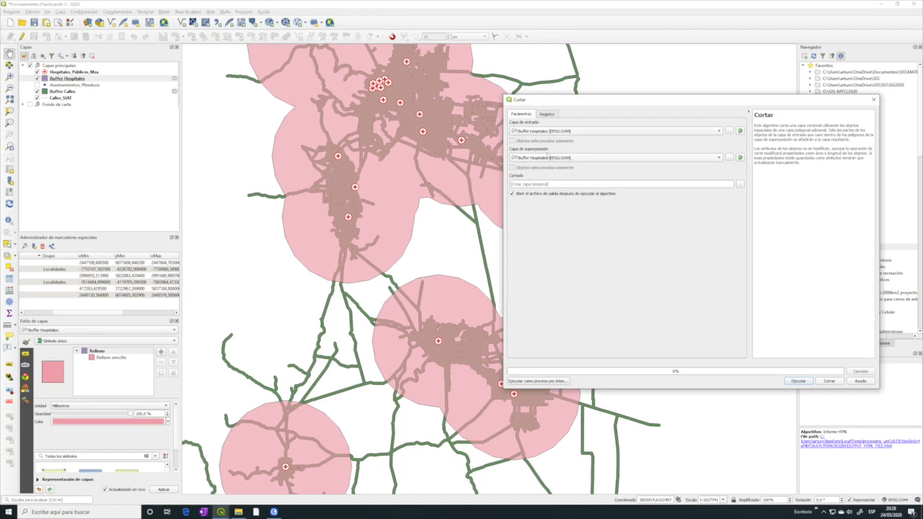
click(542, 162)
click(541, 149)
click(798, 382)
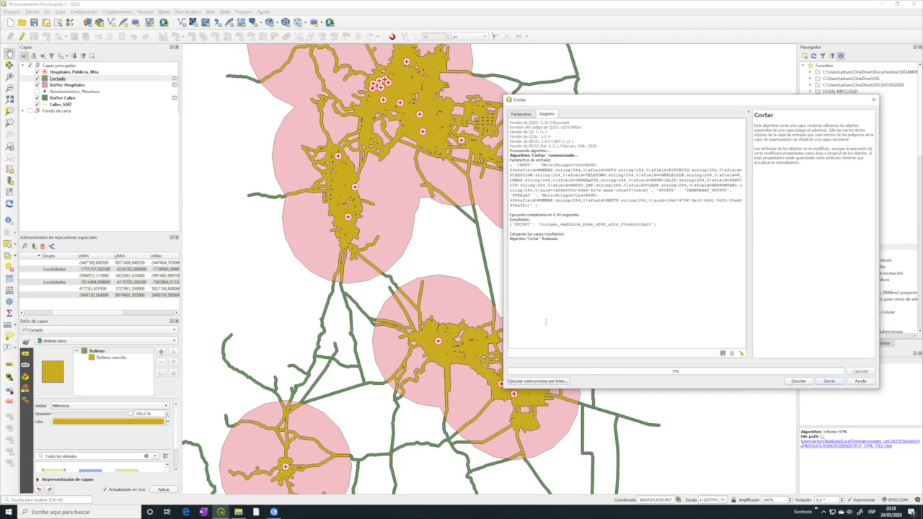
click(873, 101)
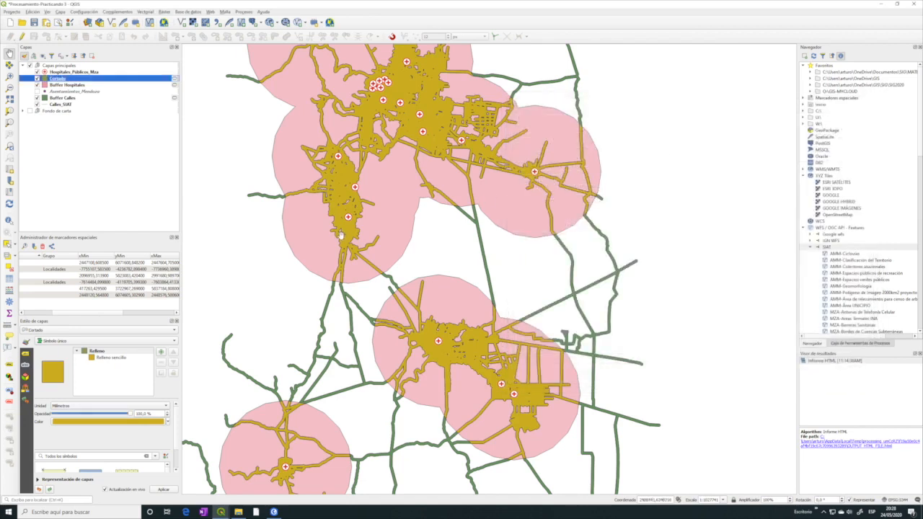
Step: Hide the Buffer Hospitales and Buffer Calles layers to isolate the clipped area on the map
click(37, 84)
click(36, 103)
click(37, 98)
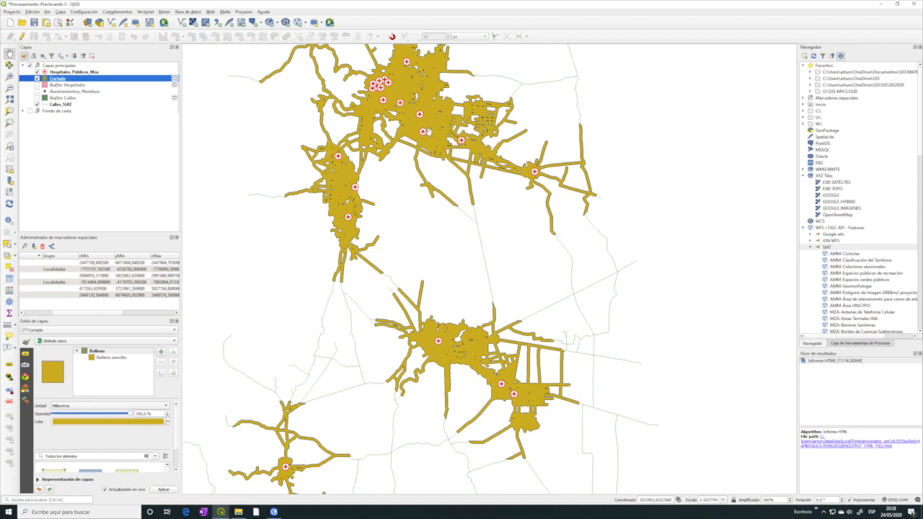
scroll(464, 149, up, 2)
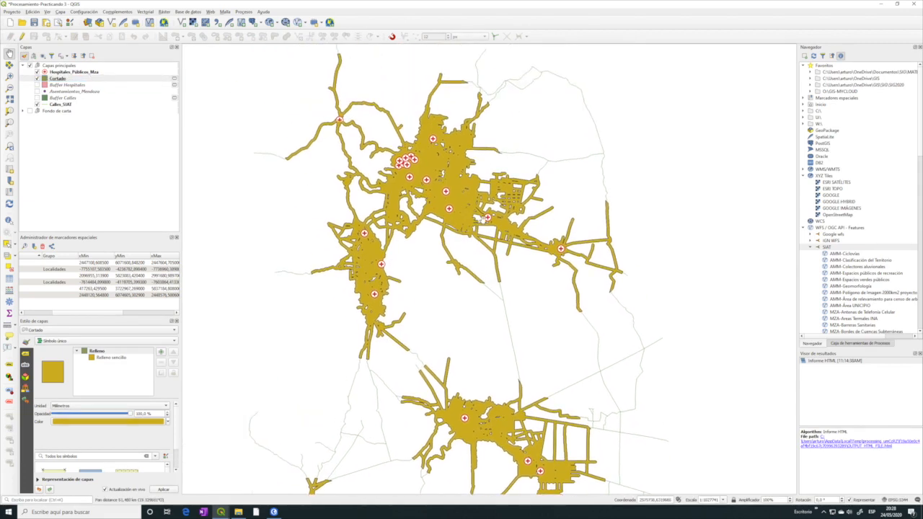
scroll(481, 220, up, 2)
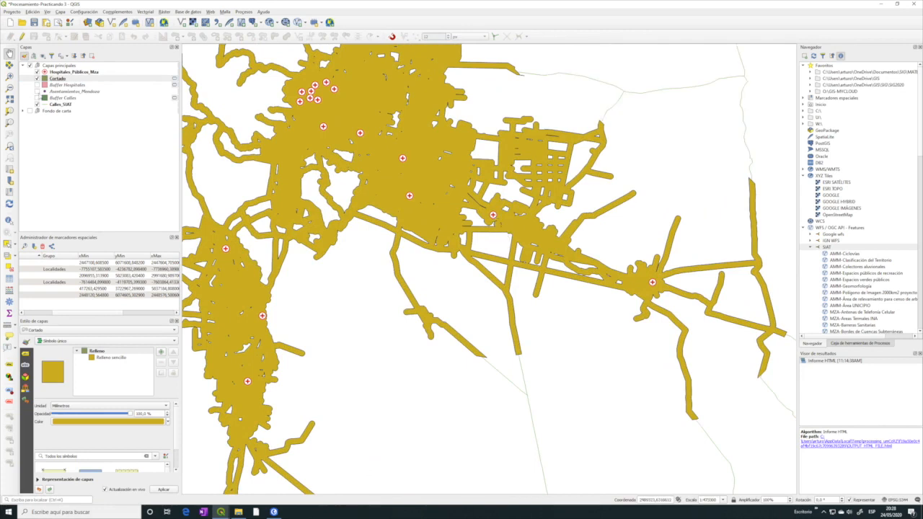
Step: Briefly show Buffer Hospitales beneath the clipped layer to compare their extents, then hide it and examine the clipped area
click(37, 85)
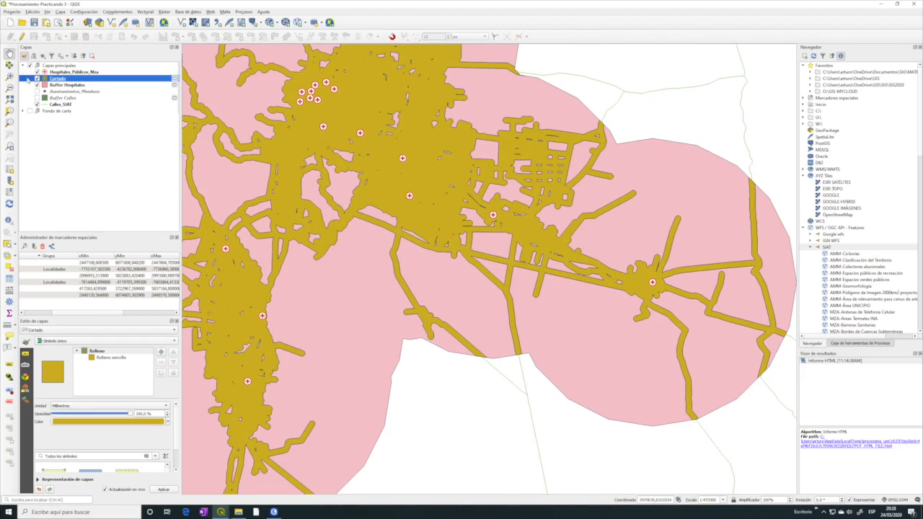
click(37, 85)
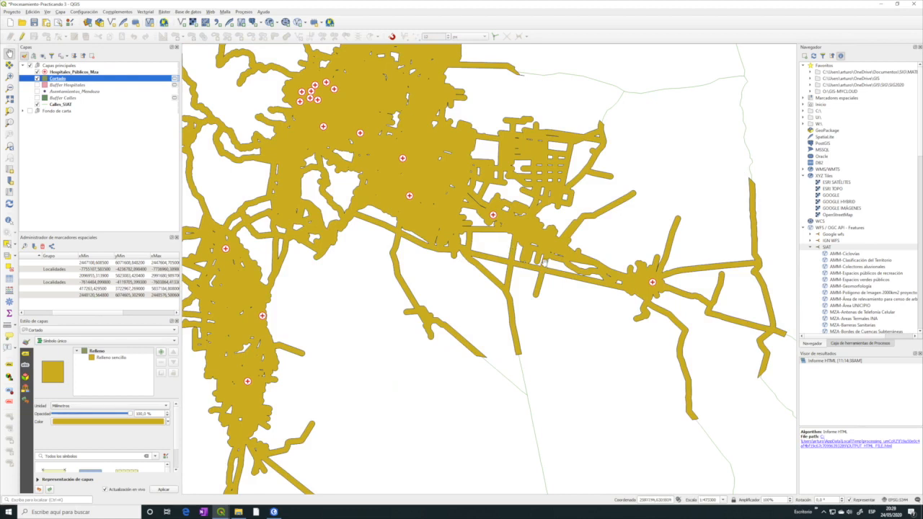
drag(510, 228, 430, 195)
scroll(430, 195, down, 2)
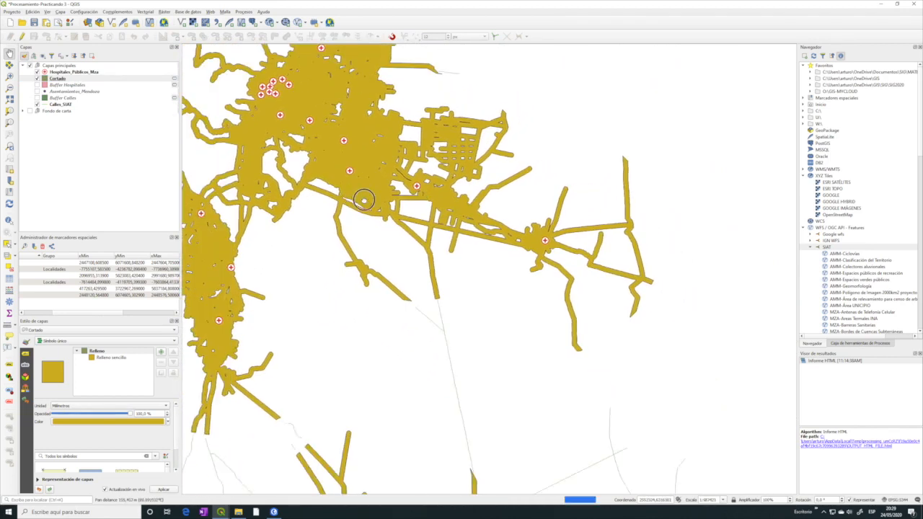
drag(365, 200, 470, 228)
scroll(394, 193, down, 2)
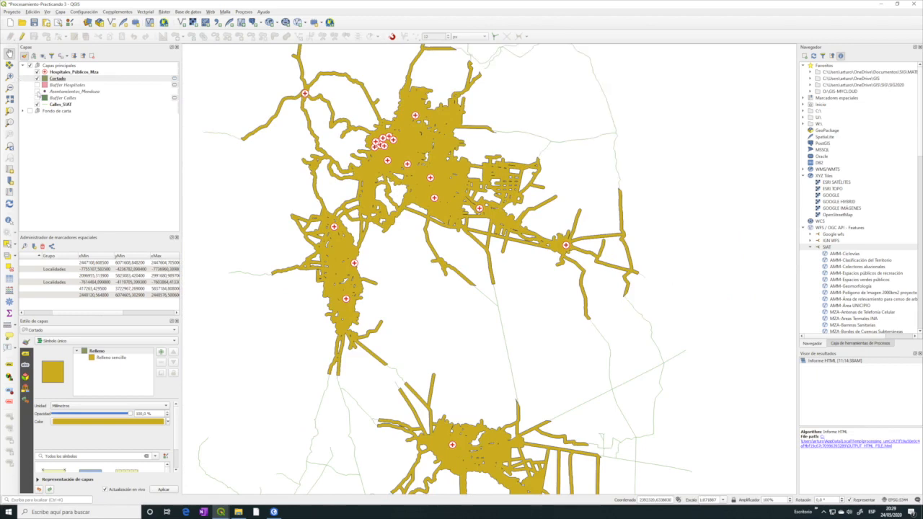
Step: Show the Asentamientos_Mendoza layer and move it above all other layers in the Capas principales group
click(37, 92)
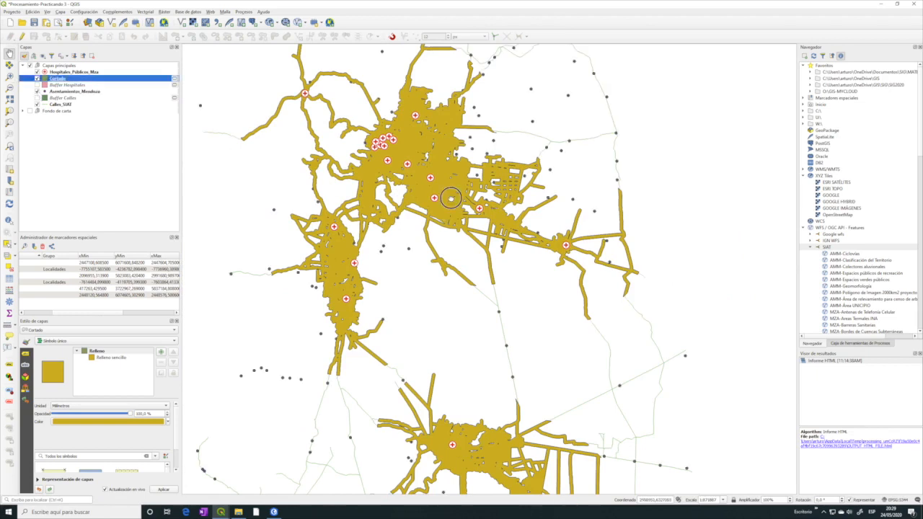
drag(449, 196, 511, 315)
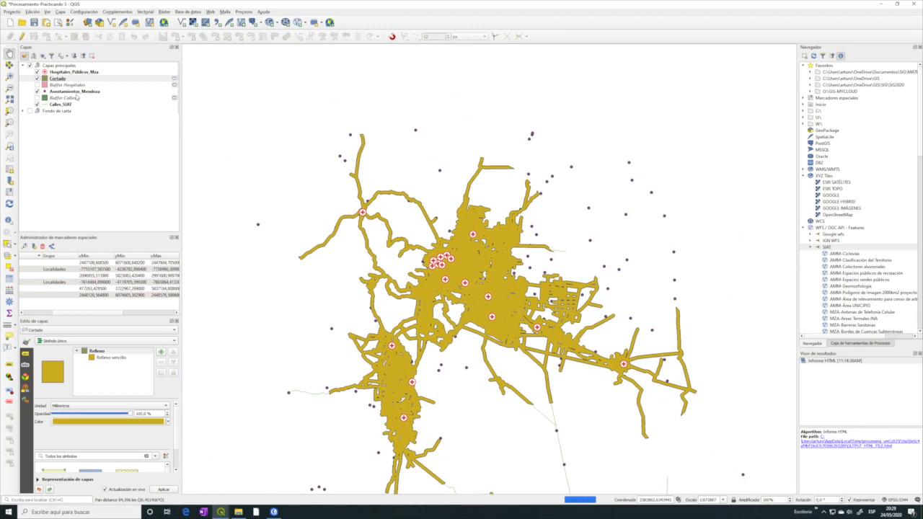
drag(75, 92, 65, 68)
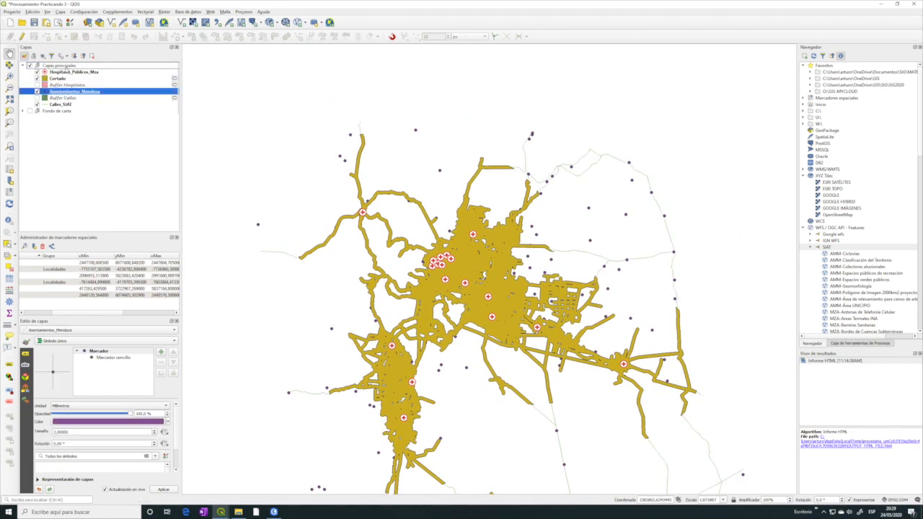
click(69, 92)
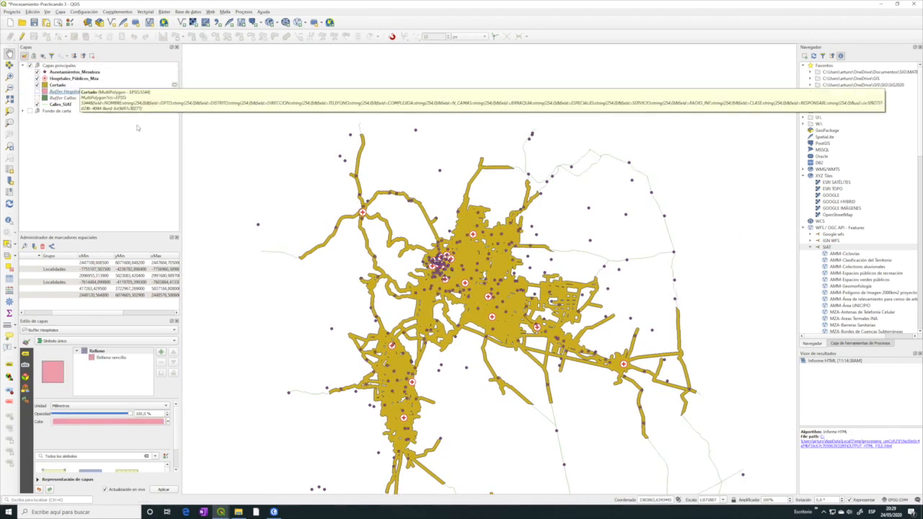
drag(482, 346, 426, 274)
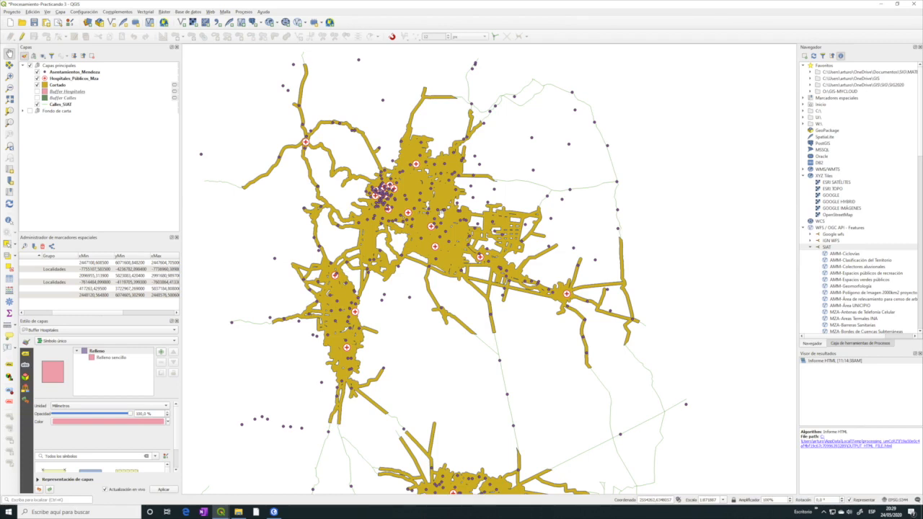
Step: Run Difference on Asentamientos_Mendoza with Cortado as the overlay layer, creating a temporary layer
click(145, 12)
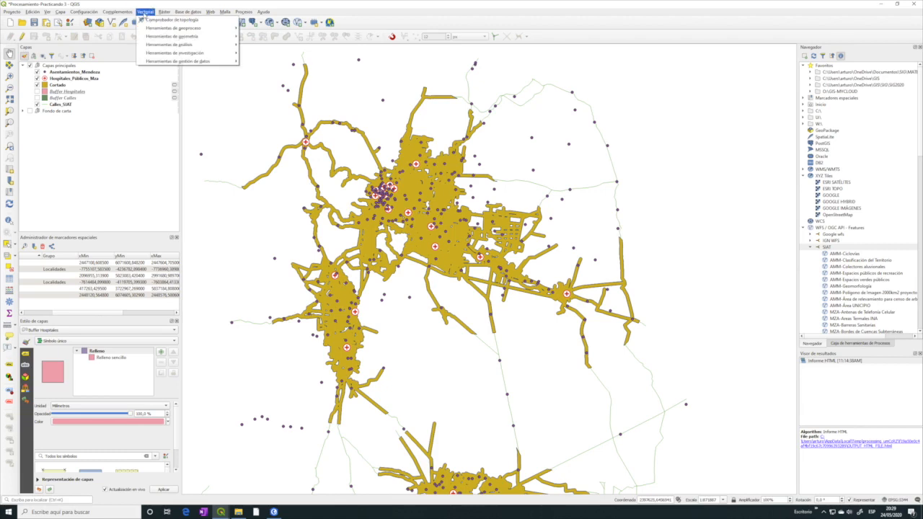
mouse_move(155, 29)
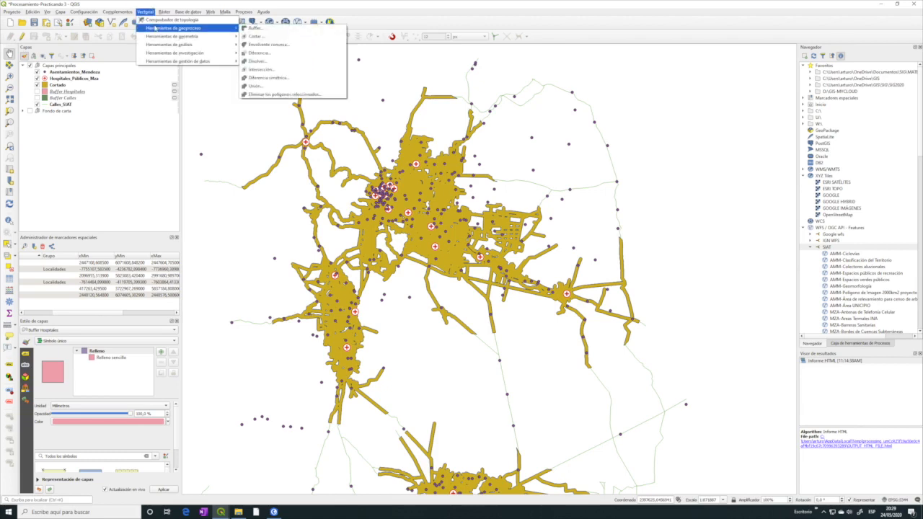
click(272, 55)
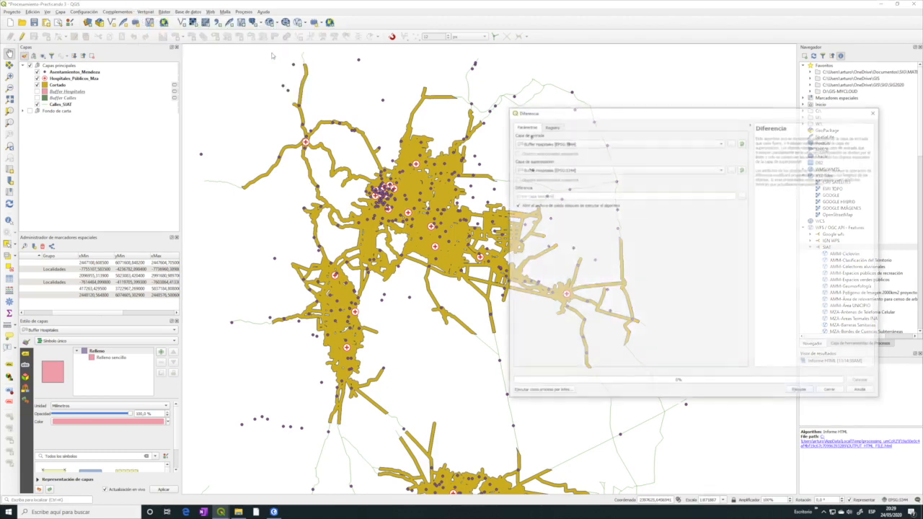
drag(563, 109, 387, 91)
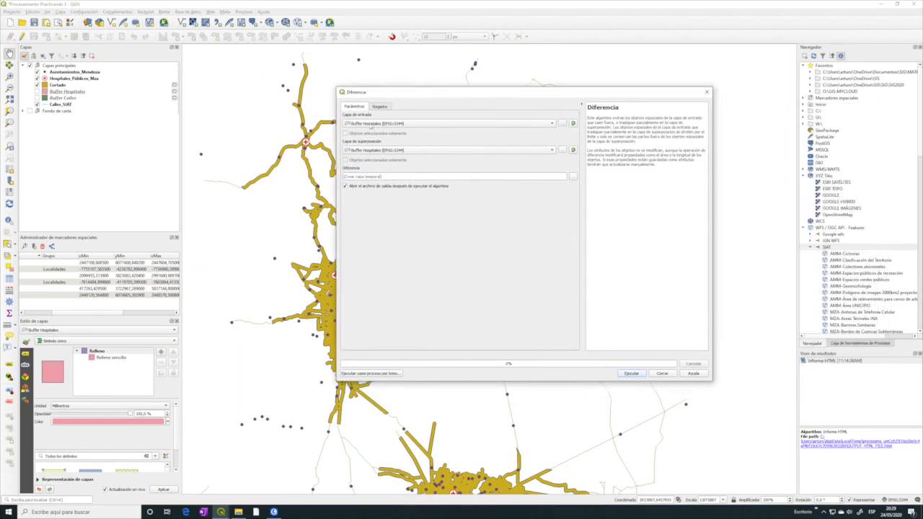
click(371, 125)
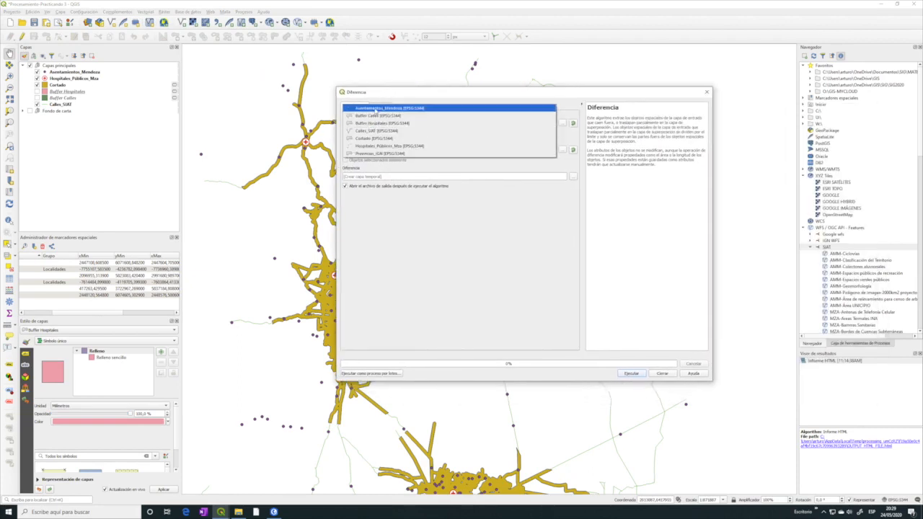
click(375, 109)
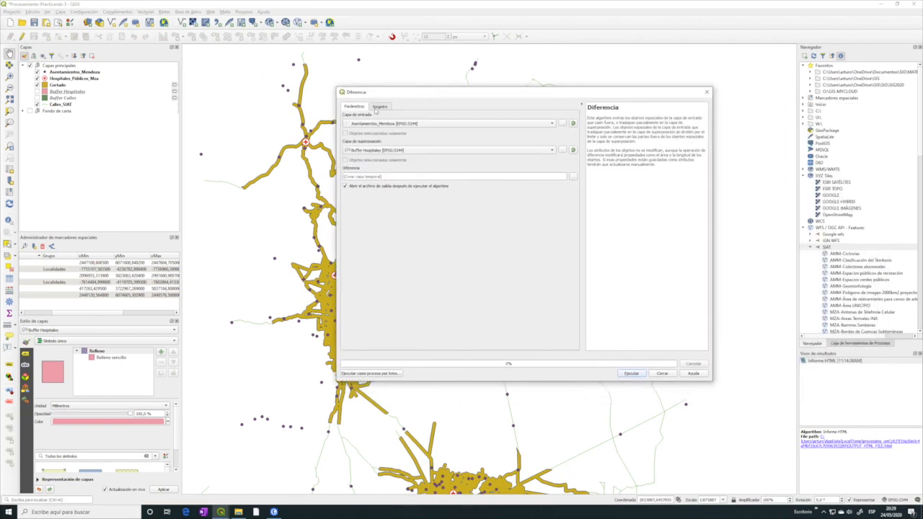
click(393, 151)
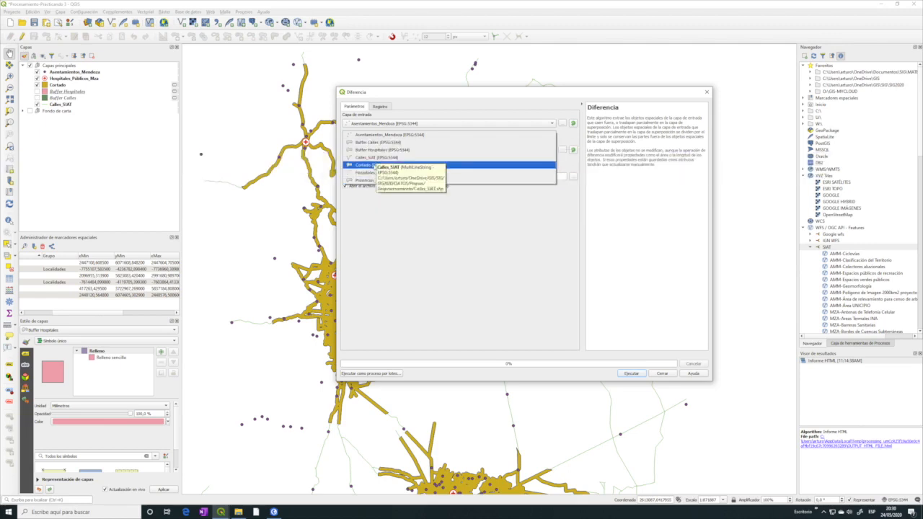
click(373, 165)
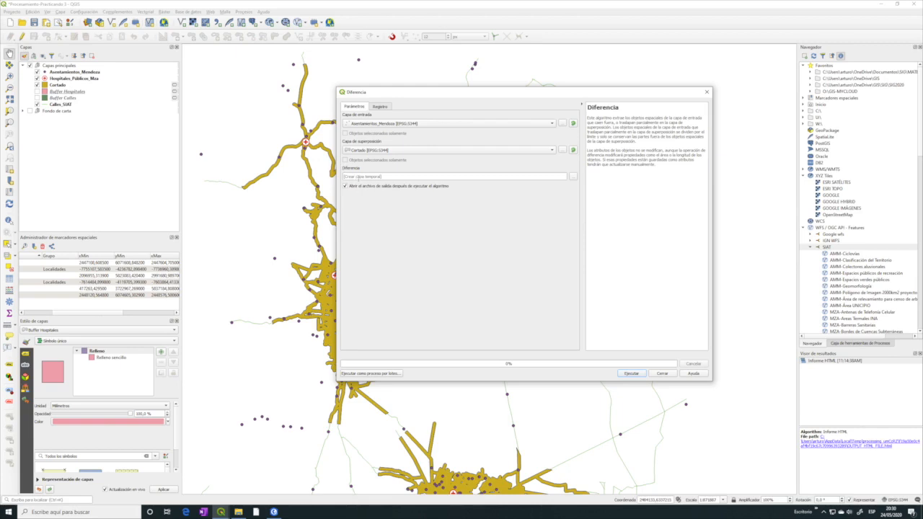
click(632, 373)
drag(565, 92, 686, 92)
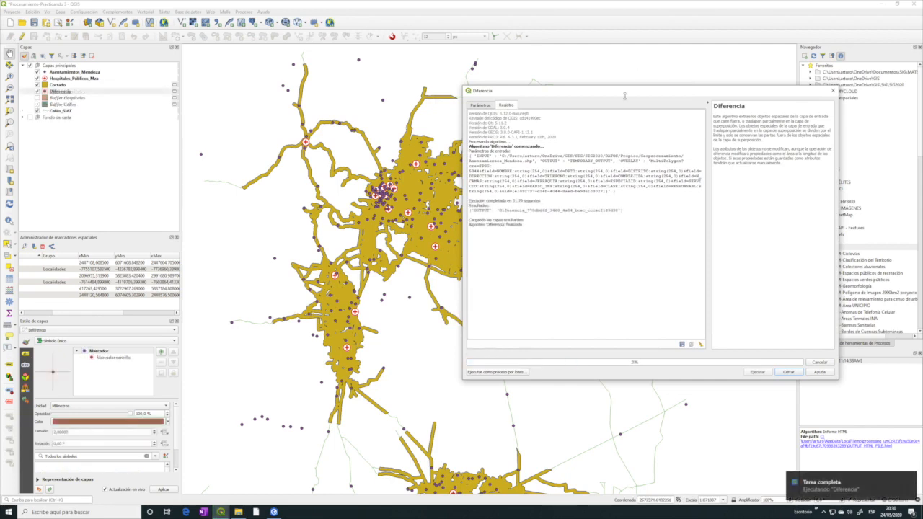
click(788, 372)
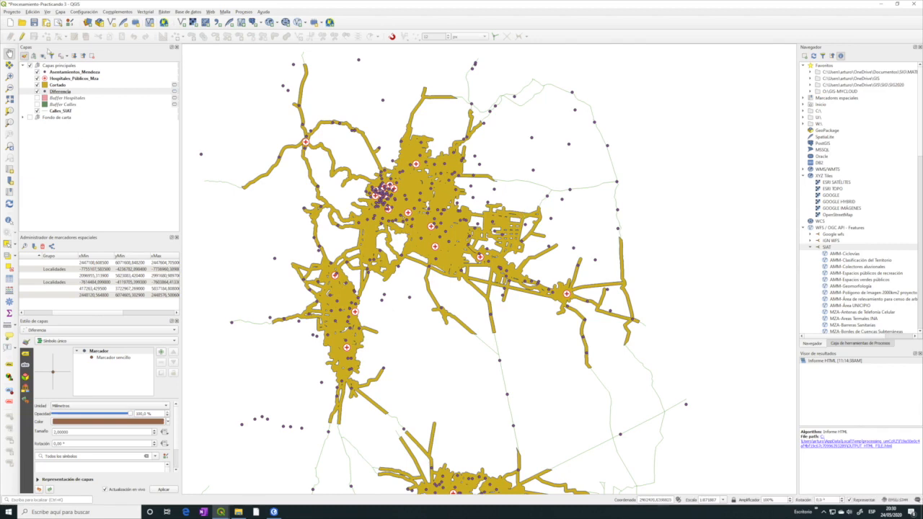
Step: Hide Asentamientos_Mendoza and move the Diferencia layer to the first position in the Capas principales group
click(62, 92)
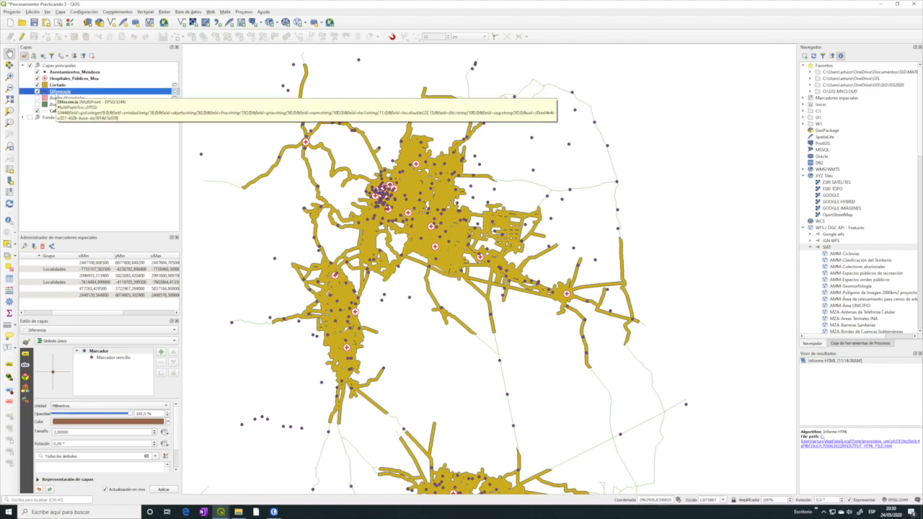
click(38, 72)
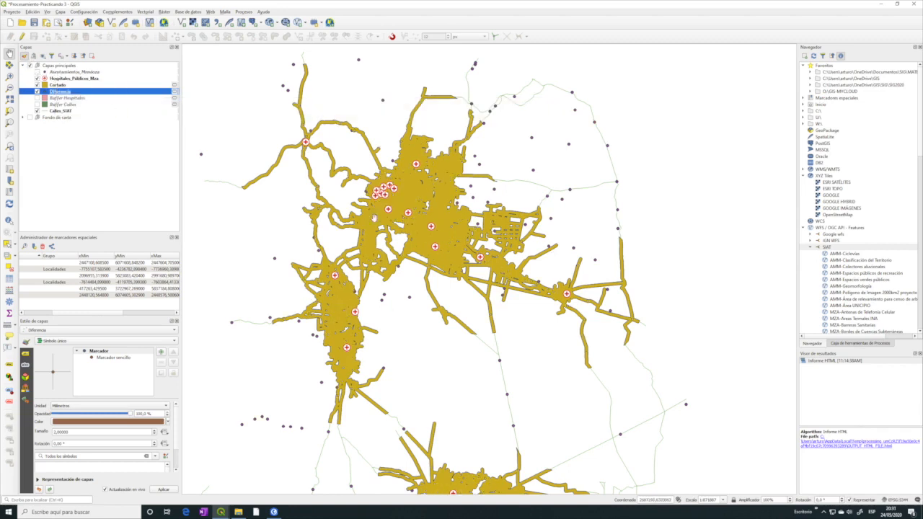
drag(49, 94, 57, 66)
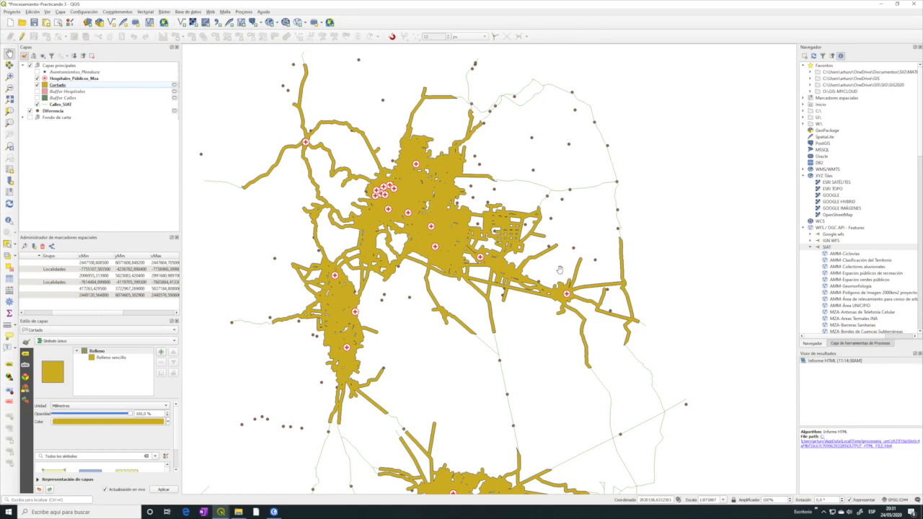
drag(60, 111, 61, 69)
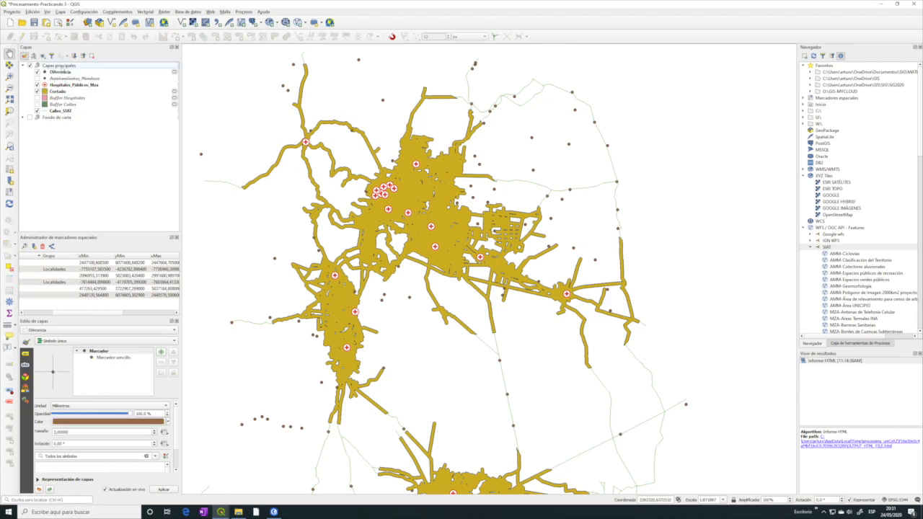
Step: Open the Diferencia layer's attribute table, enlarge it and look through the settlement records
right_click(66, 74)
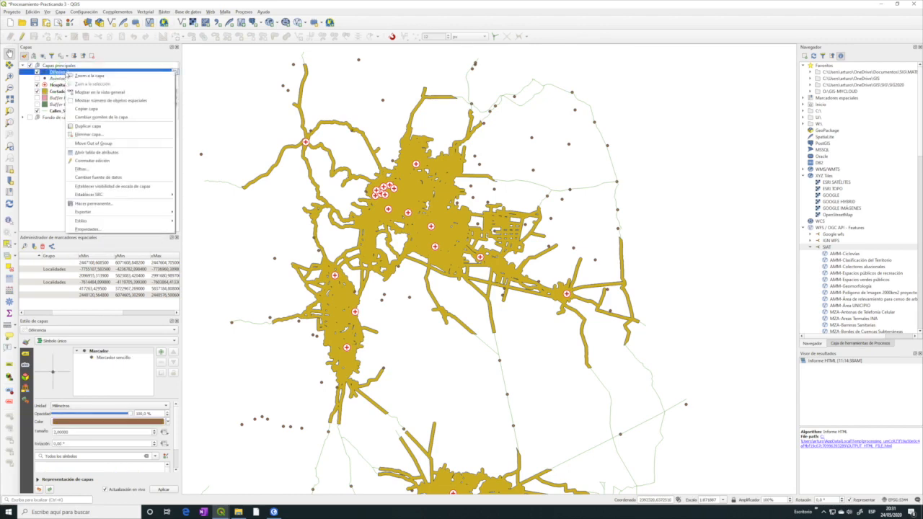
click(96, 152)
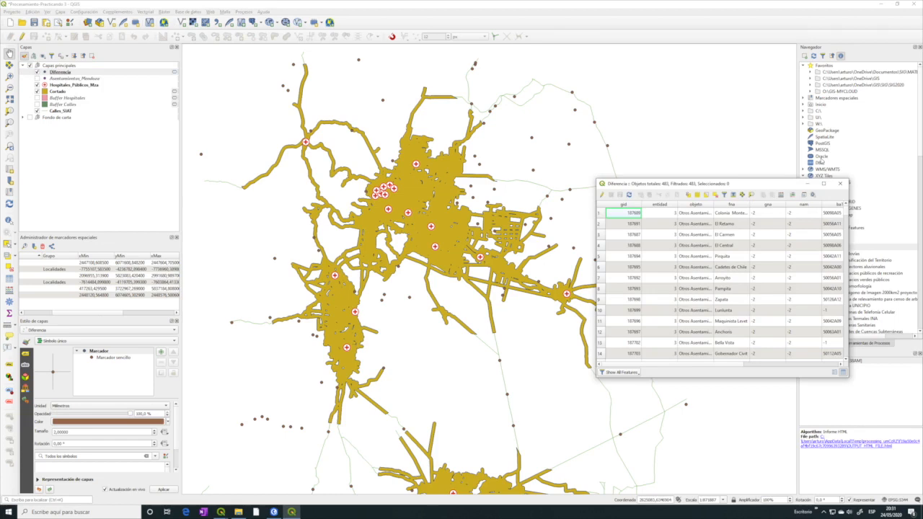
drag(596, 180, 478, 100)
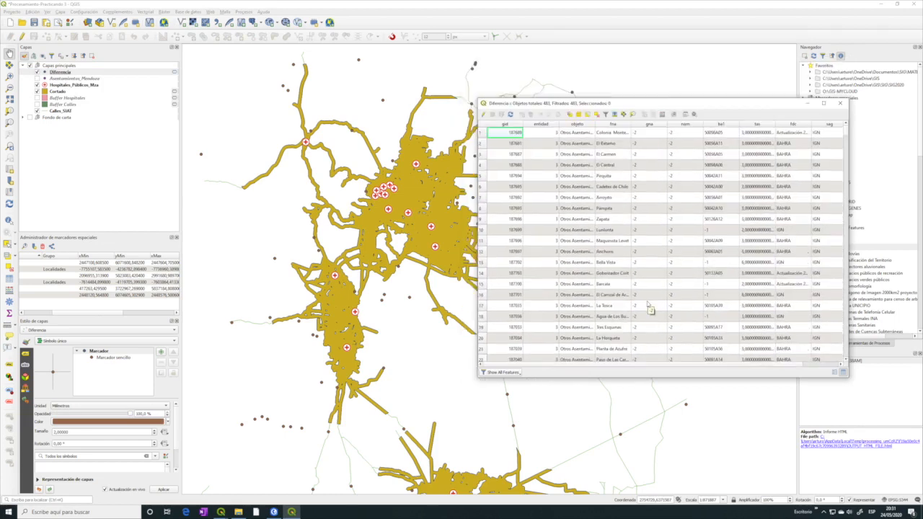
scroll(647, 303, down, 20)
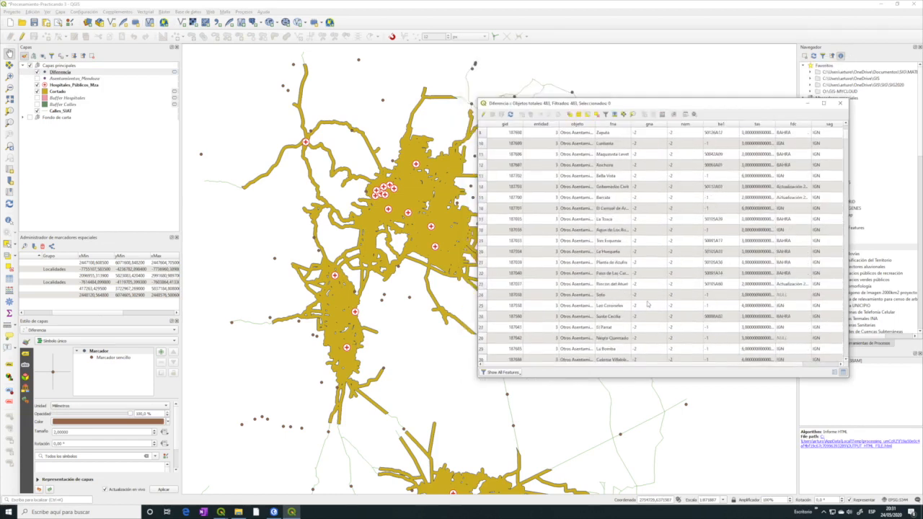
scroll(647, 304, up, 20)
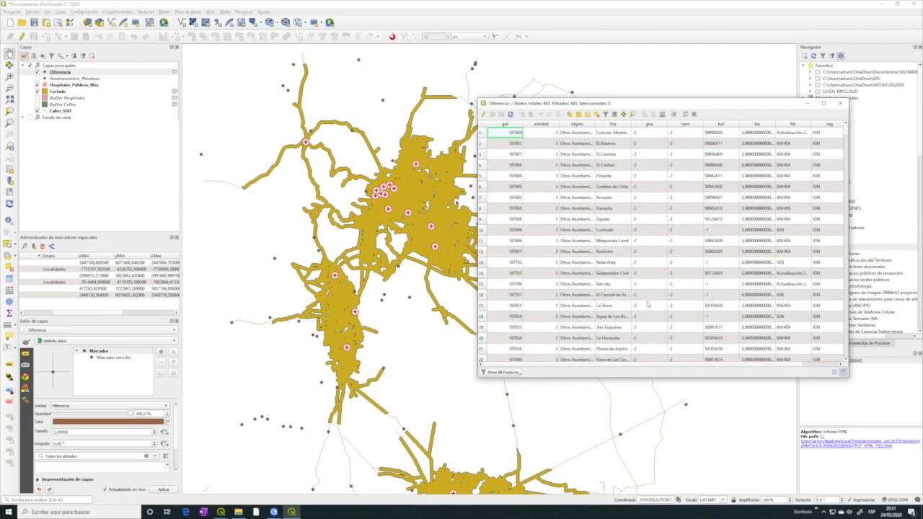
Step: Close and reopen the Diferencia layer's attribute table, review its records in a smaller window, and close it
click(840, 103)
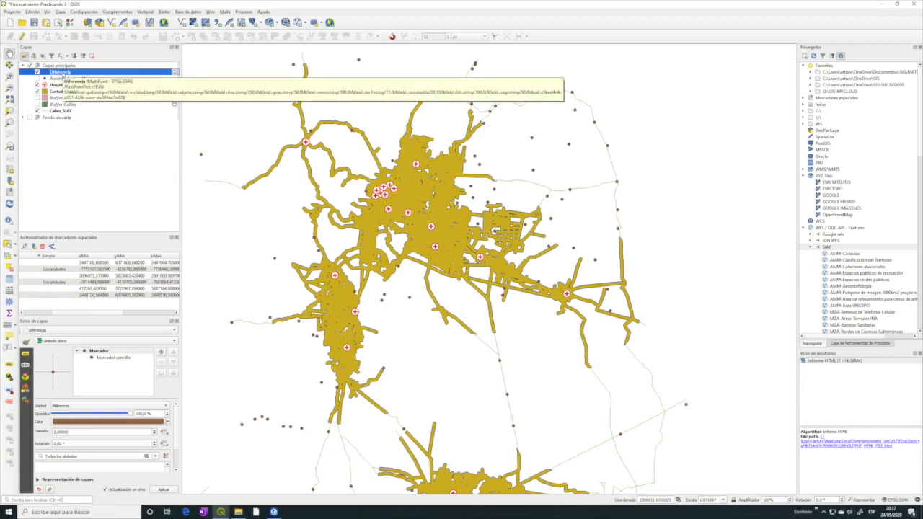
right_click(61, 72)
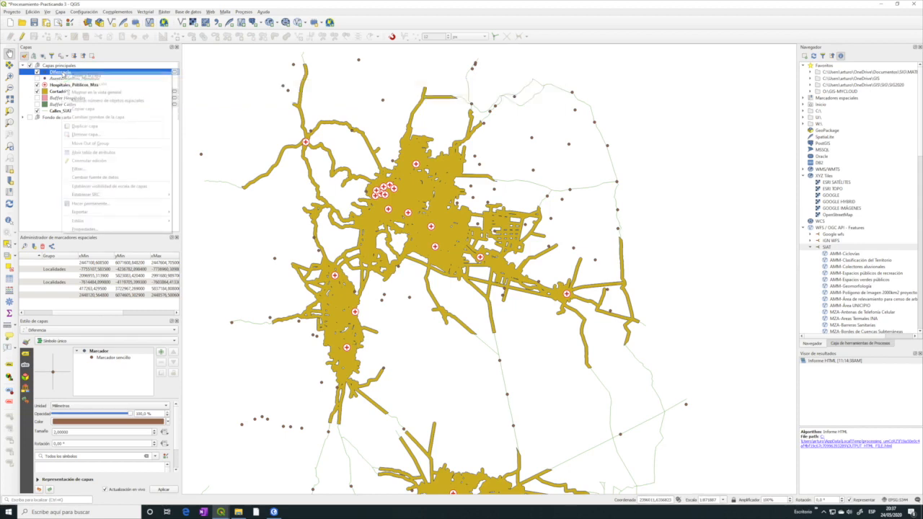
click(107, 152)
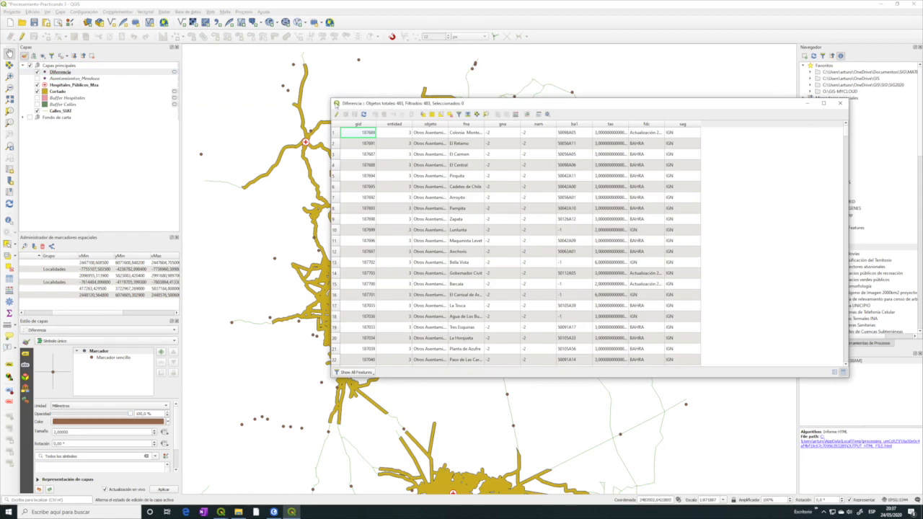
drag(331, 100, 447, 118)
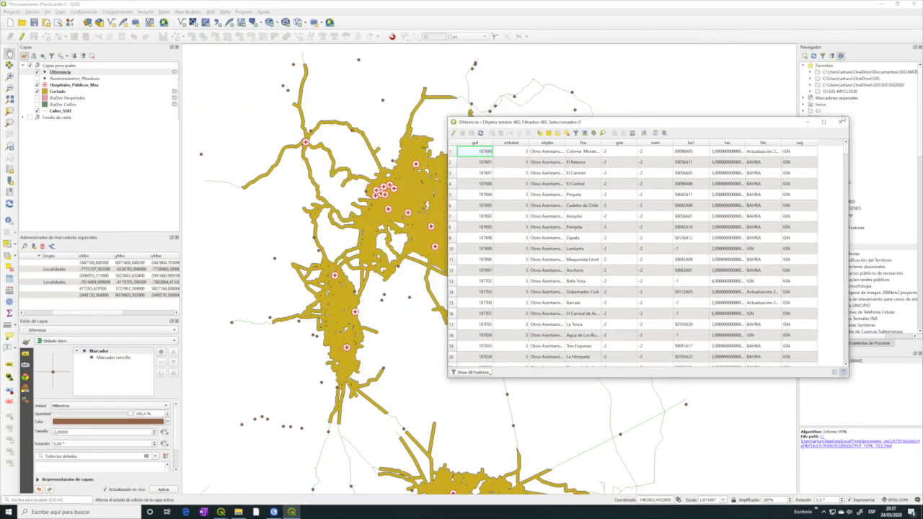
click(840, 122)
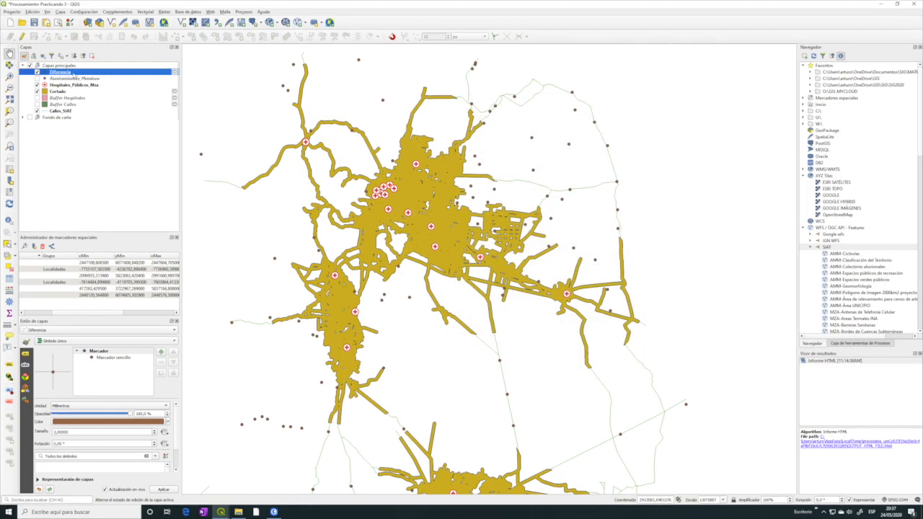
Step: Make the Diferencia layer permanent as the ESRI shapefile "Asentamientos fuera de cobertura de Hospitales" in the Geoprocesamiento folder
mouse_move(176, 73)
right_click(76, 75)
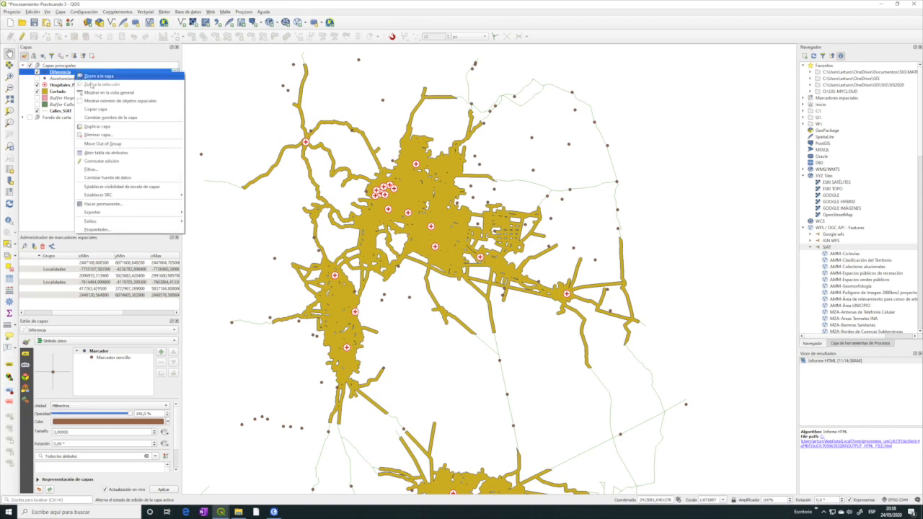
click(122, 205)
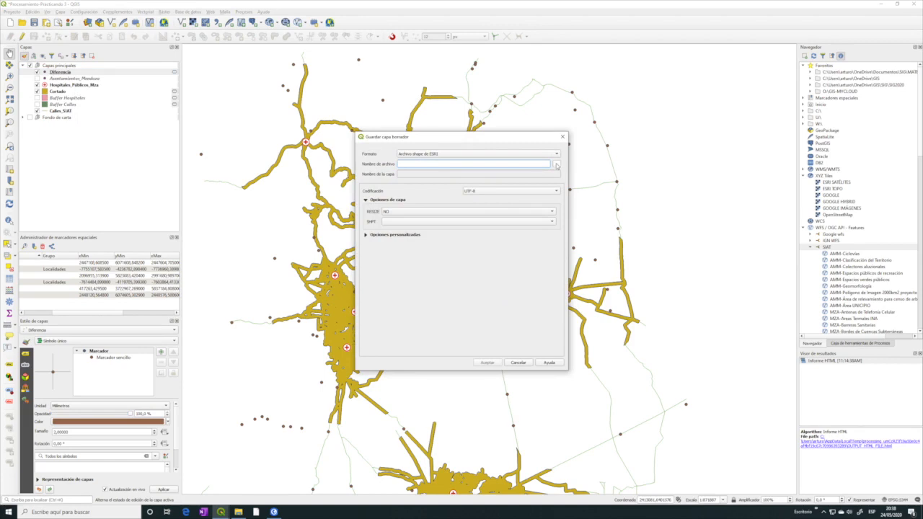
click(557, 166)
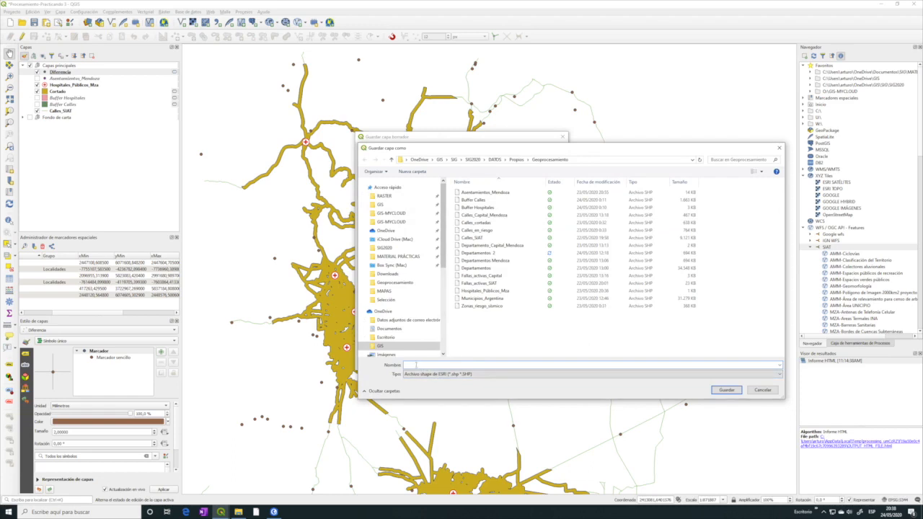
text(Asentamient)
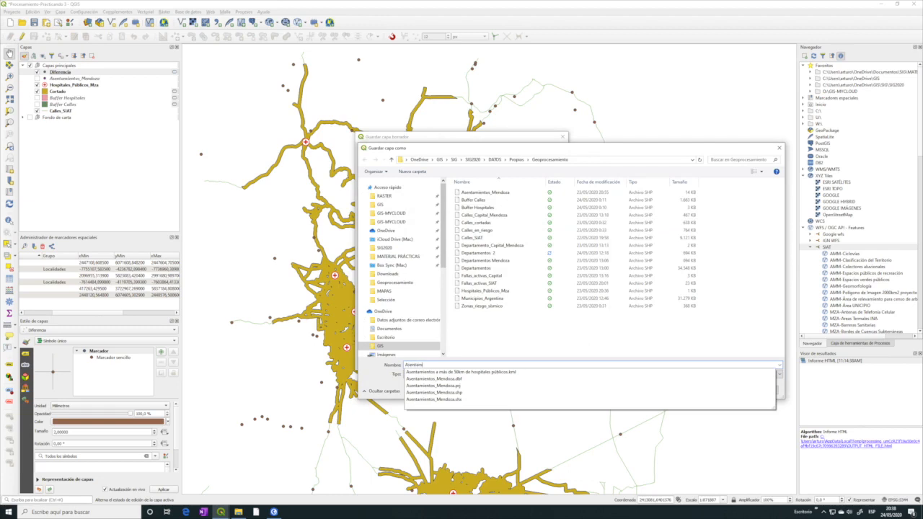
text(os f)
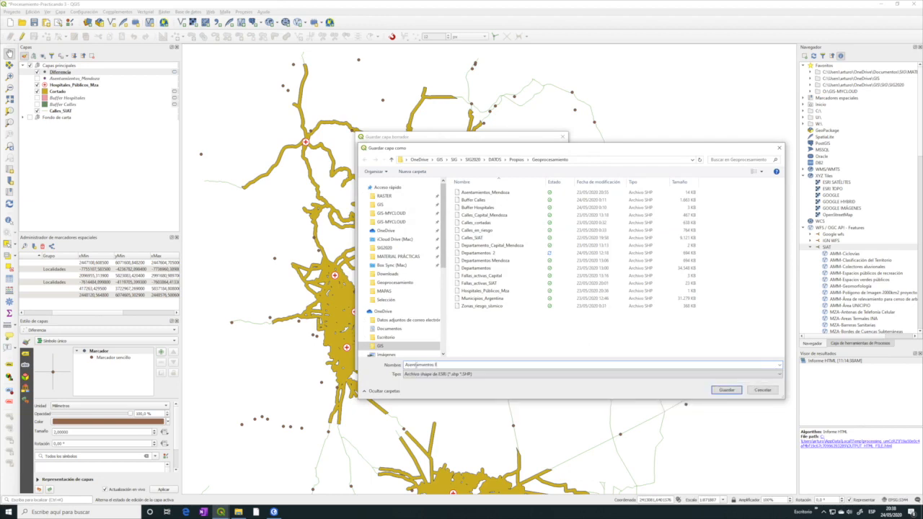
text(uera de cobertura de Hospitales)
click(726, 390)
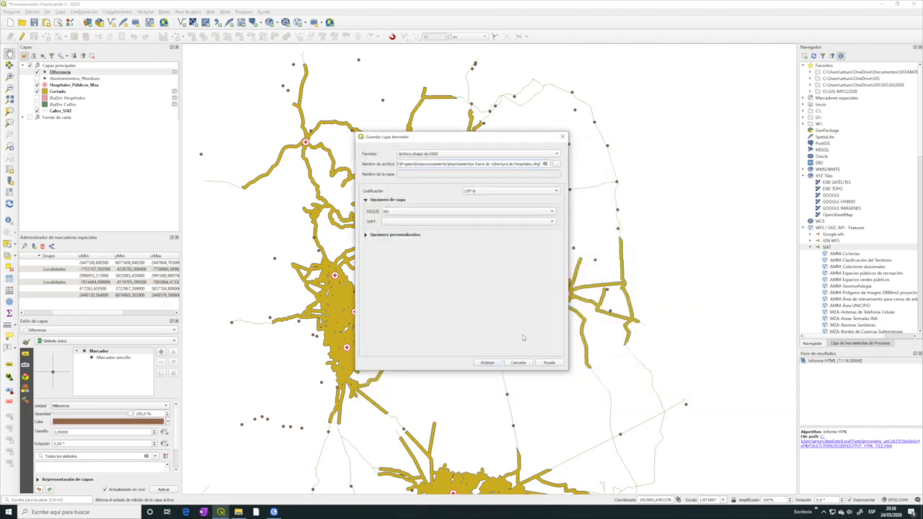
click(487, 361)
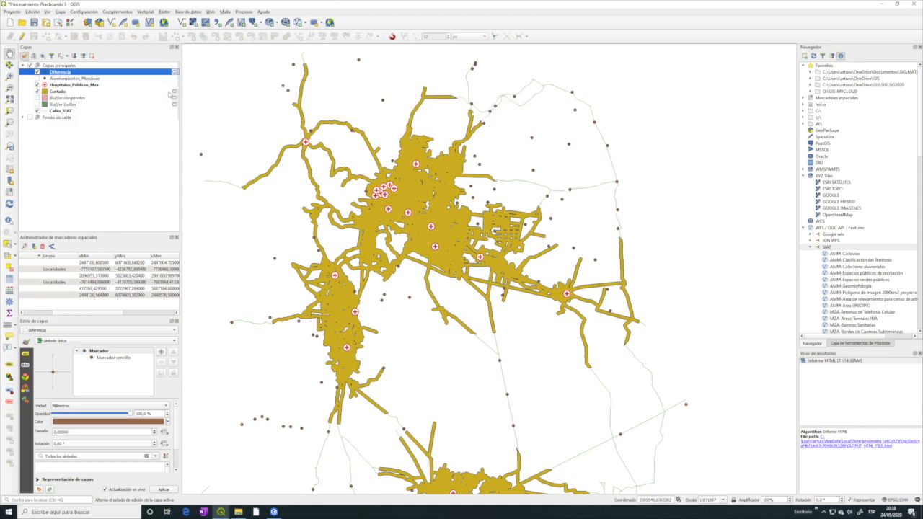
click(170, 91)
click(165, 98)
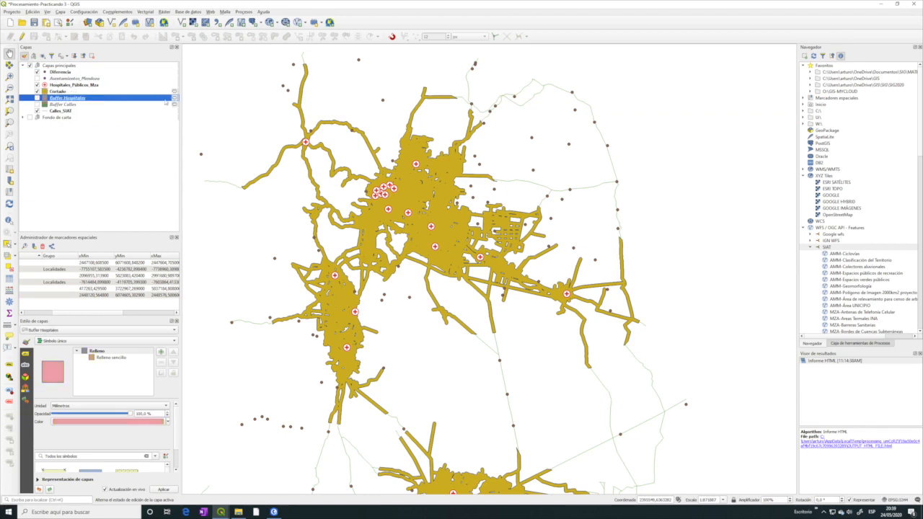
click(165, 104)
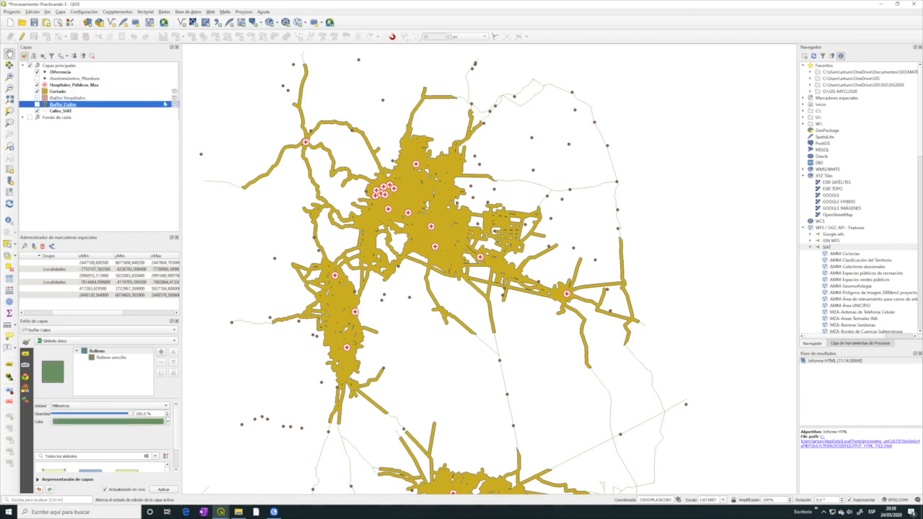
Step: Make the Cortado layer permanent as the ESRI shapefile "Zonas cubiertas por Hospitales Públicos" in the Geoprocesamiento folder
click(168, 91)
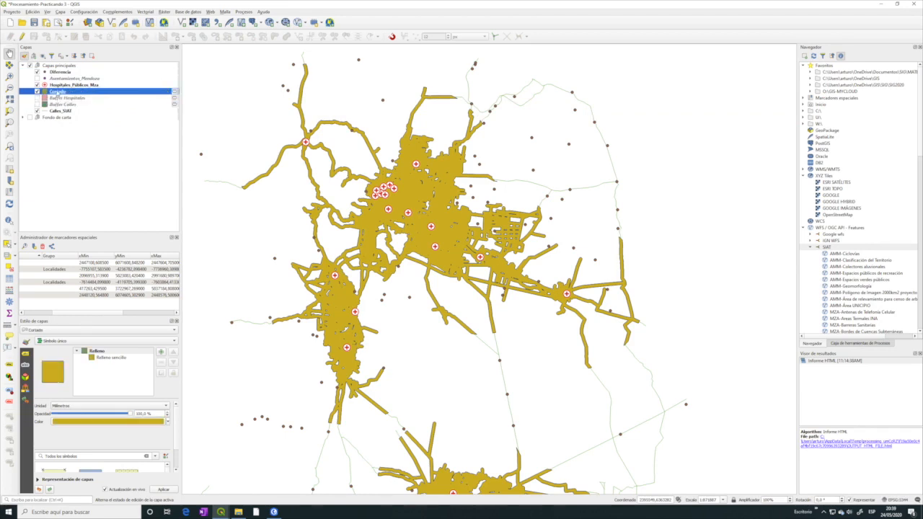
mouse_move(57, 92)
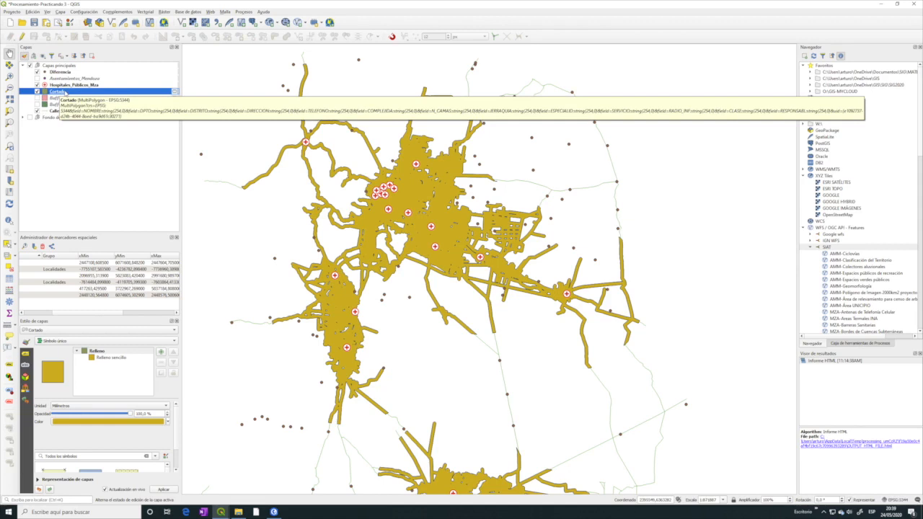
right_click(65, 93)
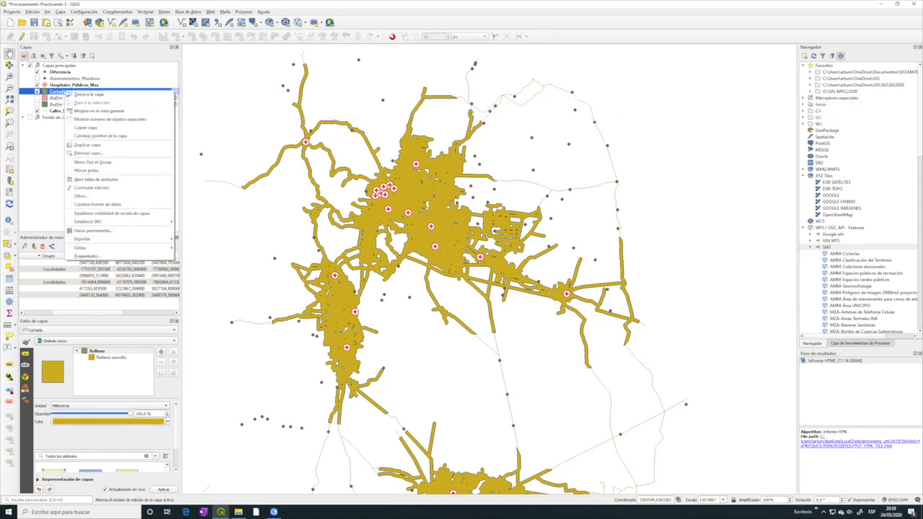
mouse_move(132, 238)
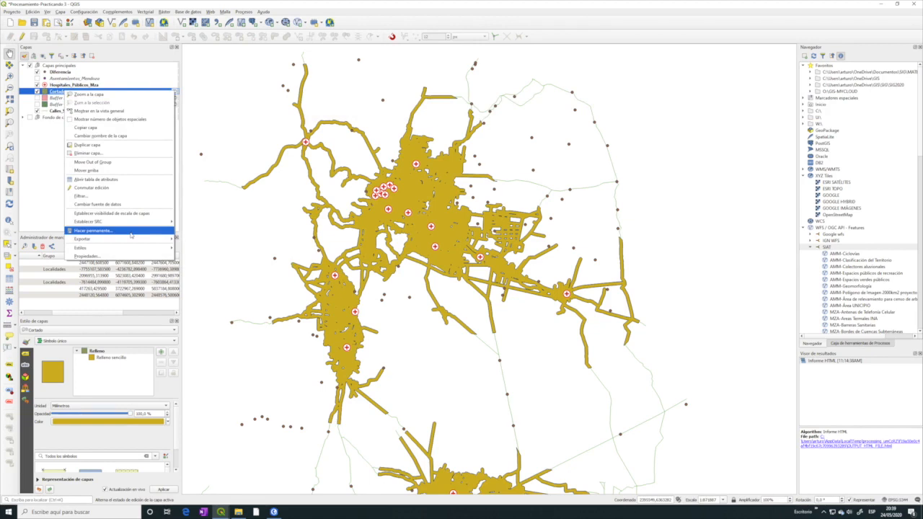
click(130, 231)
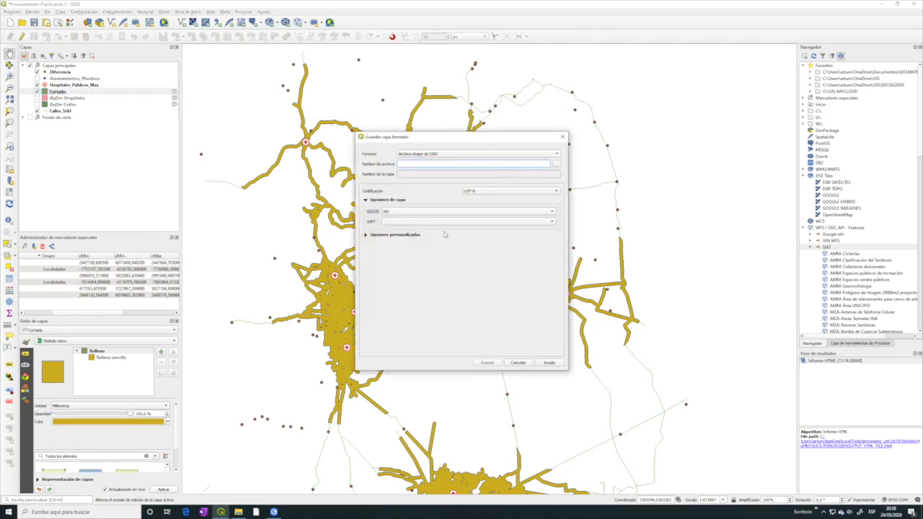
click(555, 165)
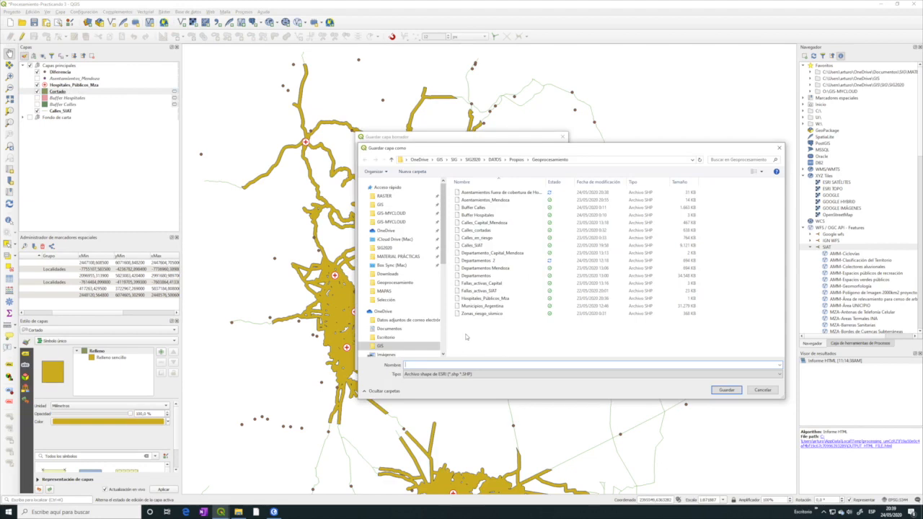
click(413, 365)
text(Zonas cubiertas por Hospitales Públicos)
click(723, 390)
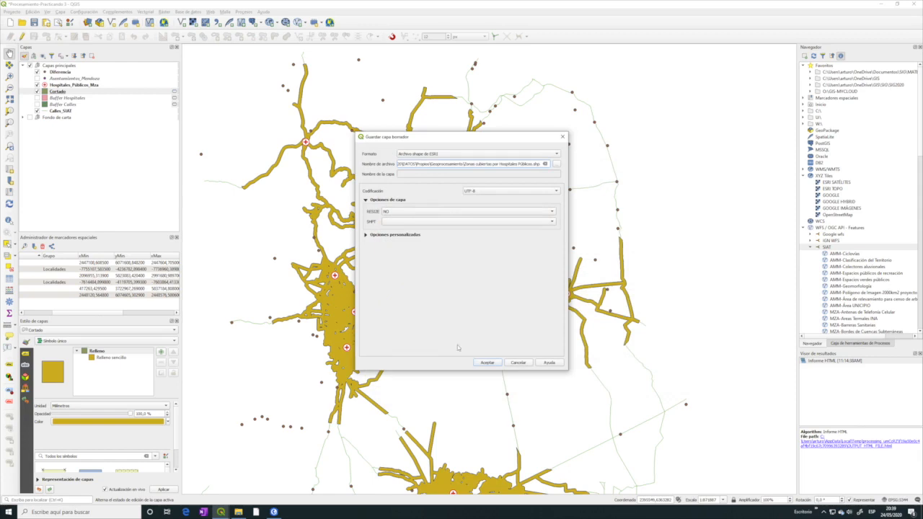
click(478, 362)
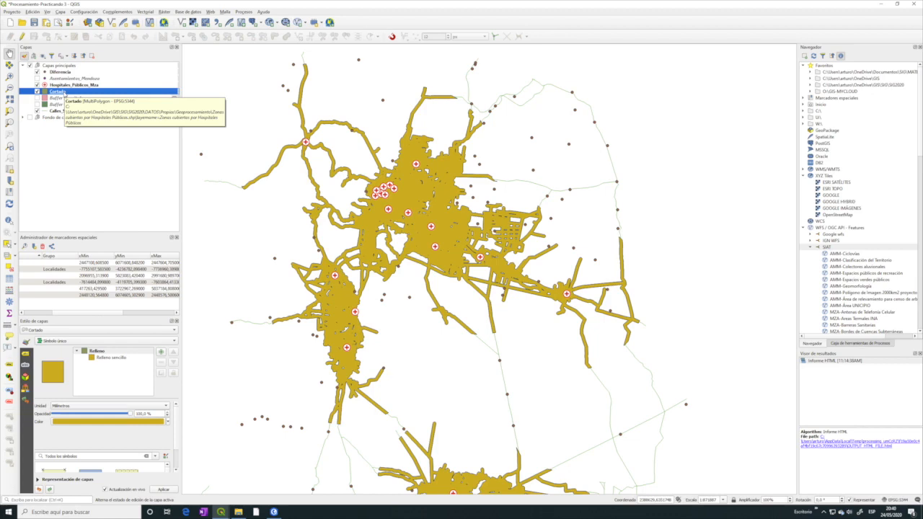
Step: Check the Cortado layer's source information in its properties and rename the layer "Zona de influencia de Hospitales Públicos"
right_click(64, 94)
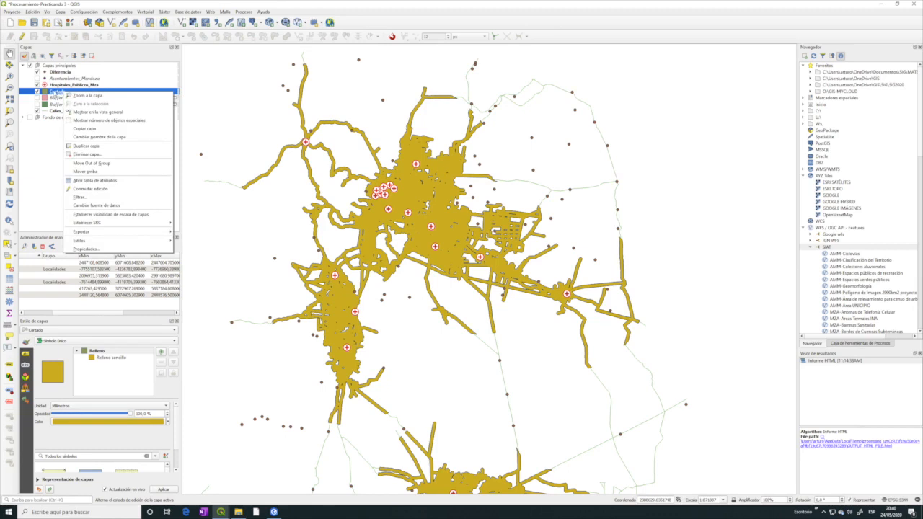
click(97, 249)
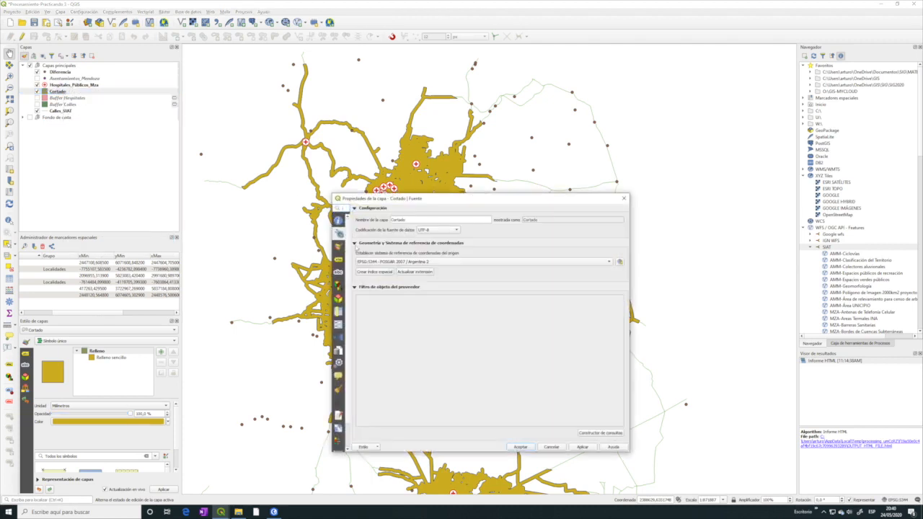
click(339, 221)
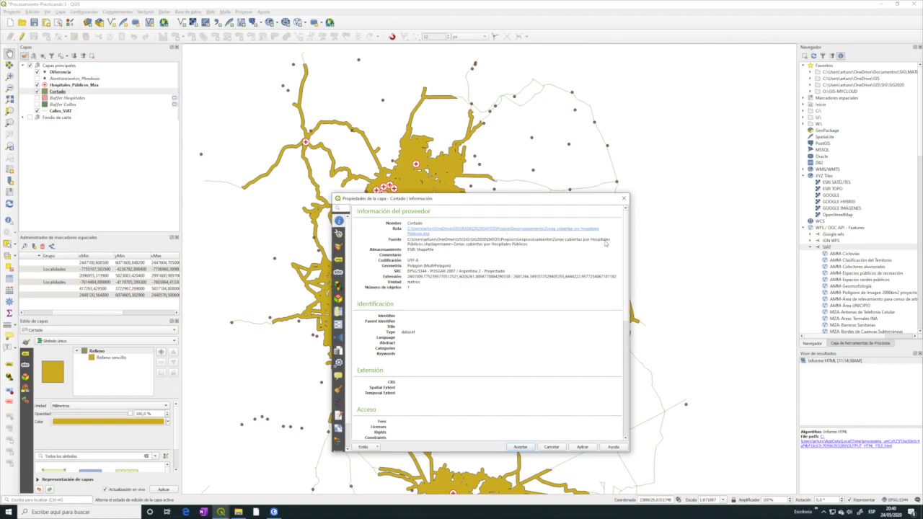
click(334, 232)
drag(406, 220, 384, 221)
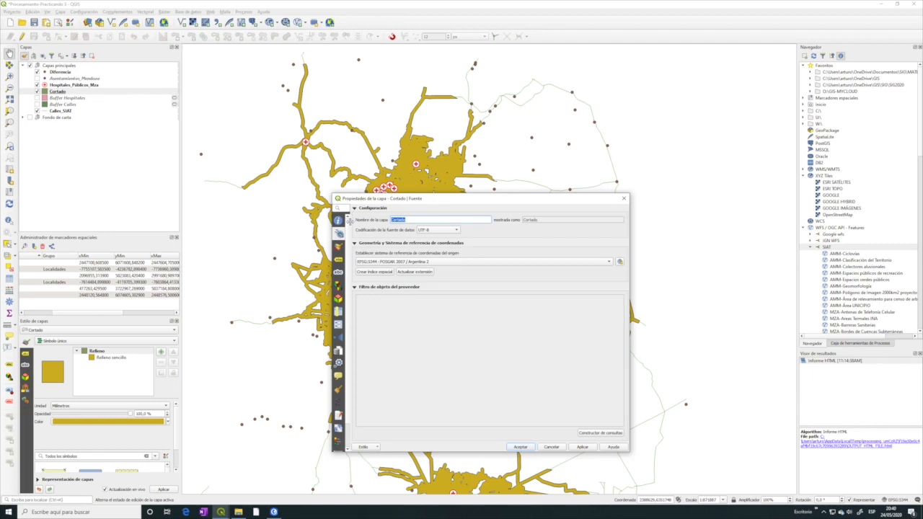
text(Zona de influencia de Hospitales Públicos)
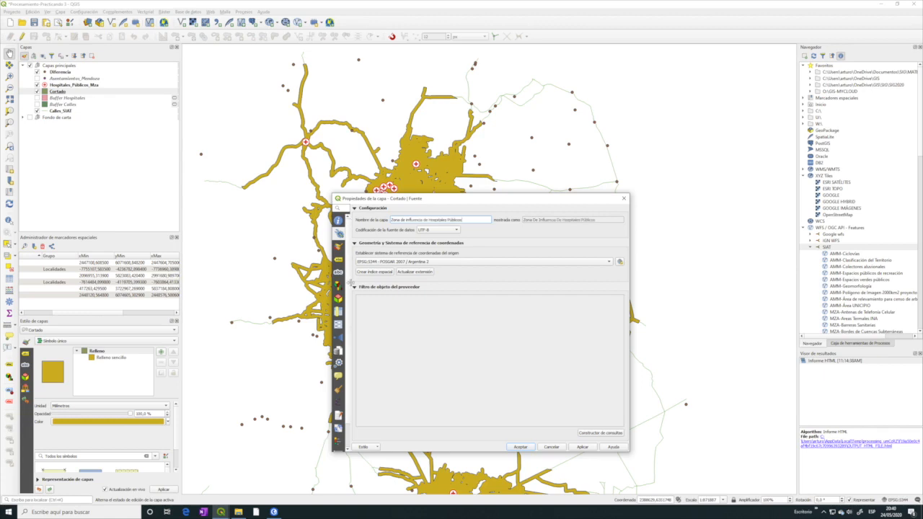
click(518, 447)
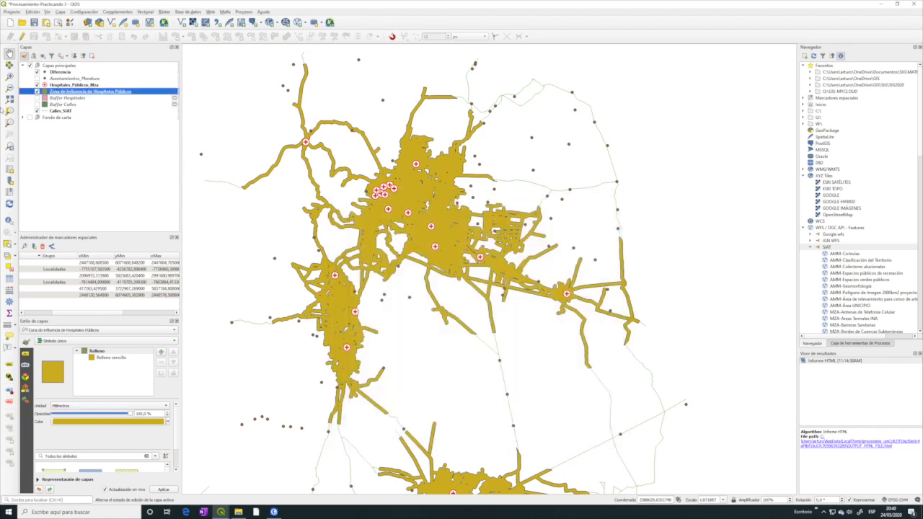
Step: Rename the Diferencia layer "Asentamientos sin cobertura de Hospitales Públicos" in its layer properties
click(63, 72)
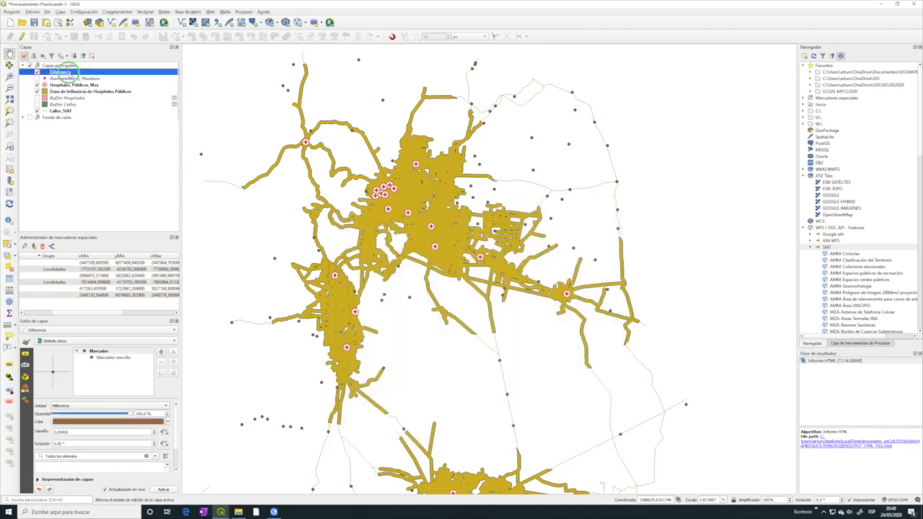
right_click(69, 72)
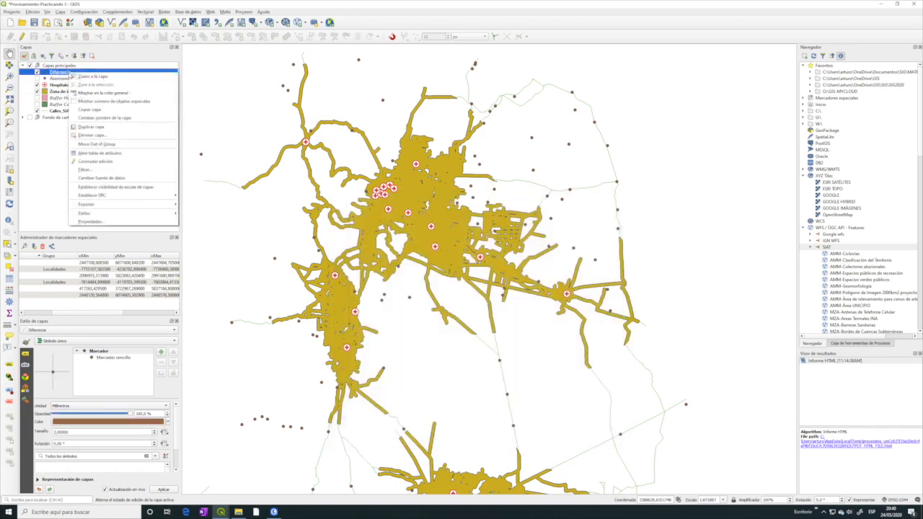
click(106, 222)
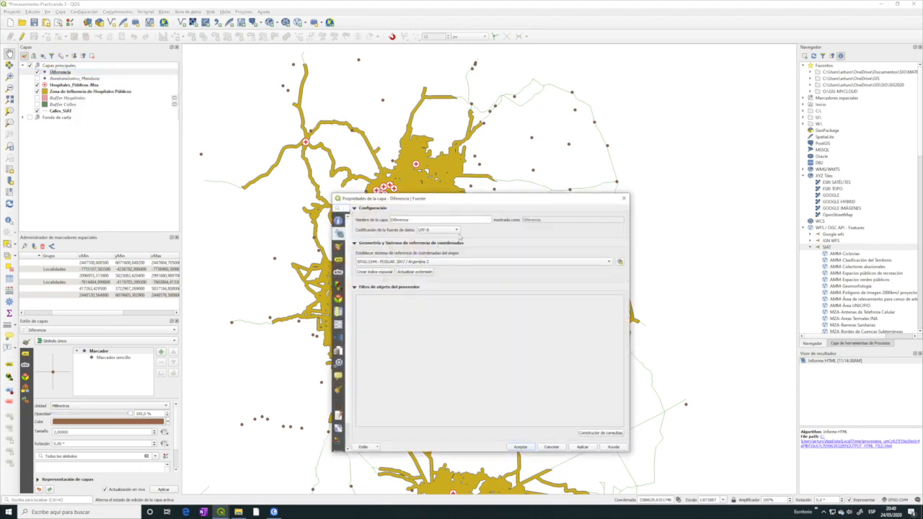
double_click(387, 220)
text(Asentamientos sin cobertura de Hospitales Públicos)
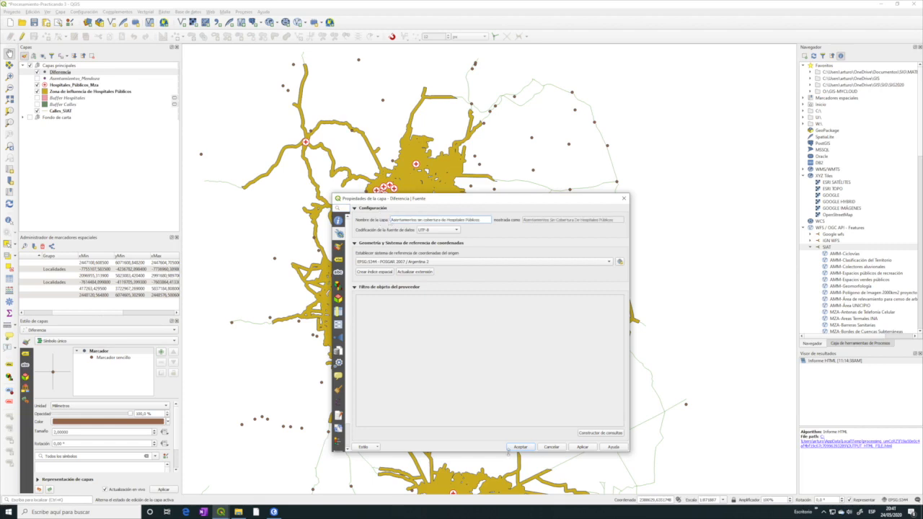
click(514, 448)
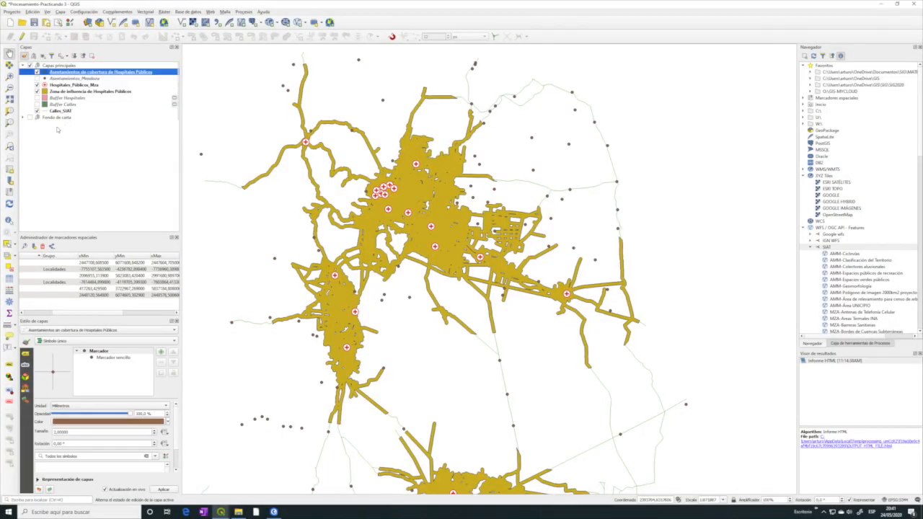
Step: Hide the Asentamientos sin cobertura de Hospitales Públicos layer and show Asentamientos_Mendoza
click(38, 73)
click(58, 78)
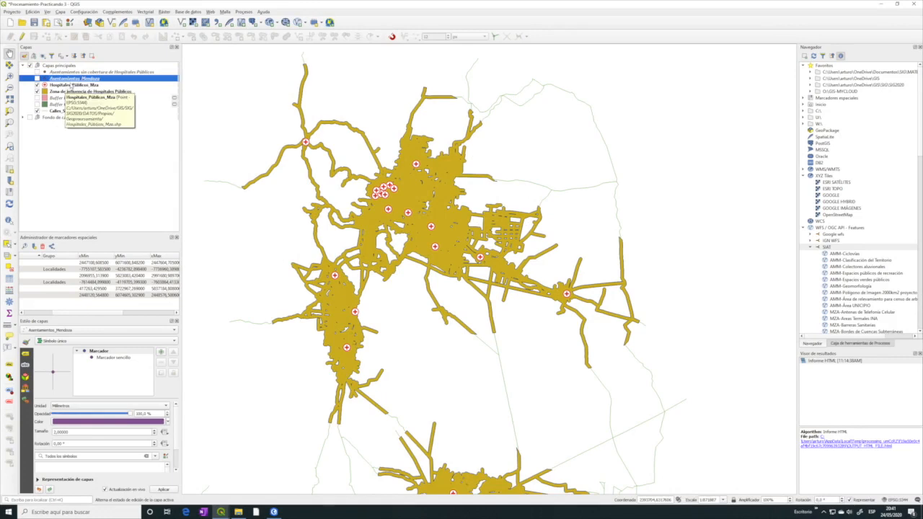
click(37, 78)
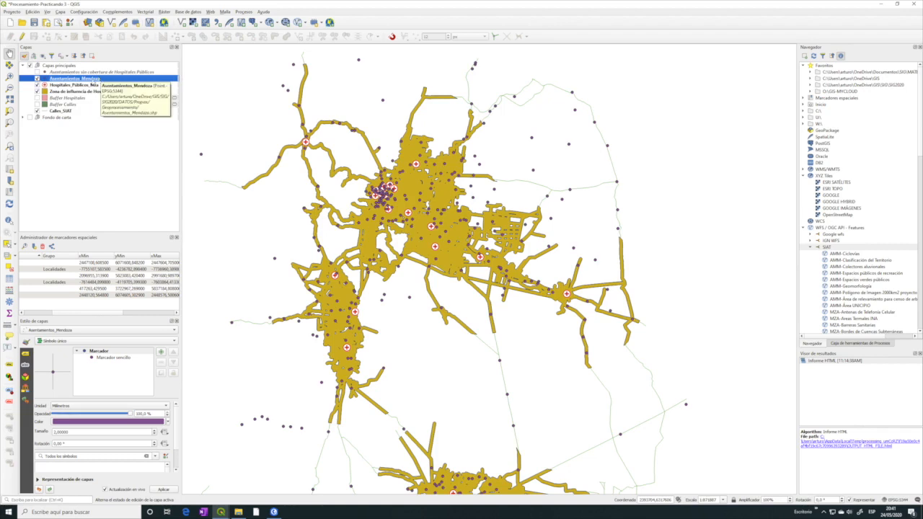
Step: Start a distance matrix with Asentamientos_Mendoza as the input point layer and fna as its unique ID field
click(145, 12)
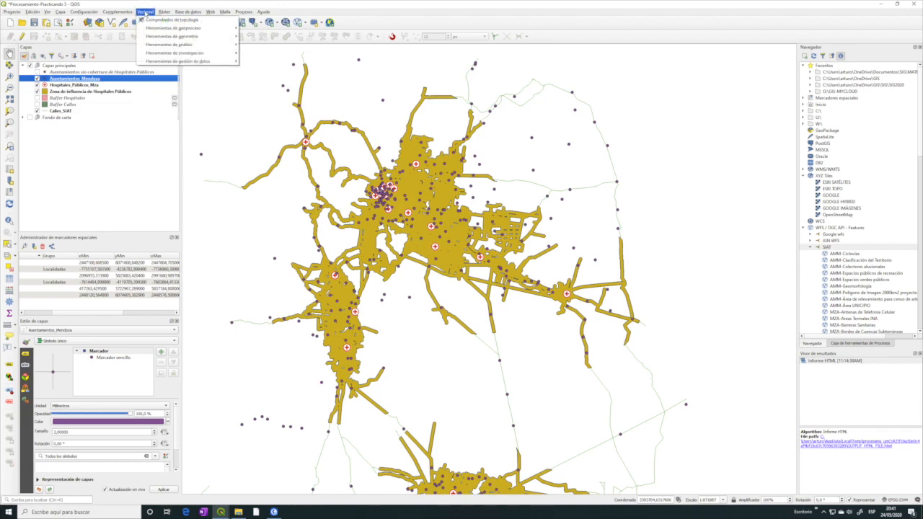
mouse_move(203, 45)
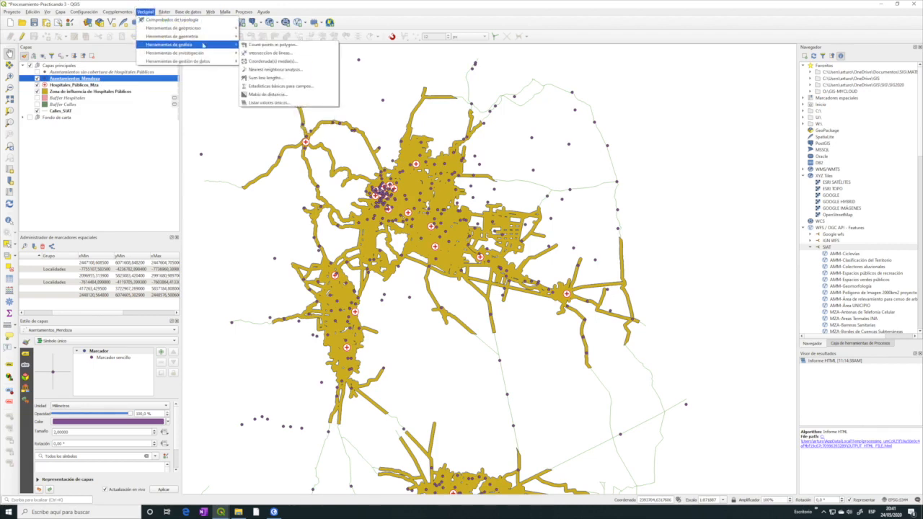
click(281, 95)
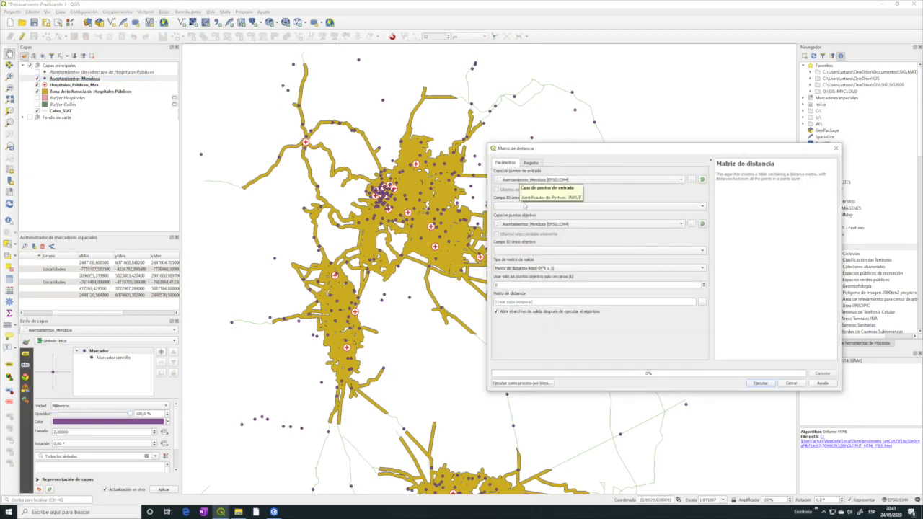
click(701, 207)
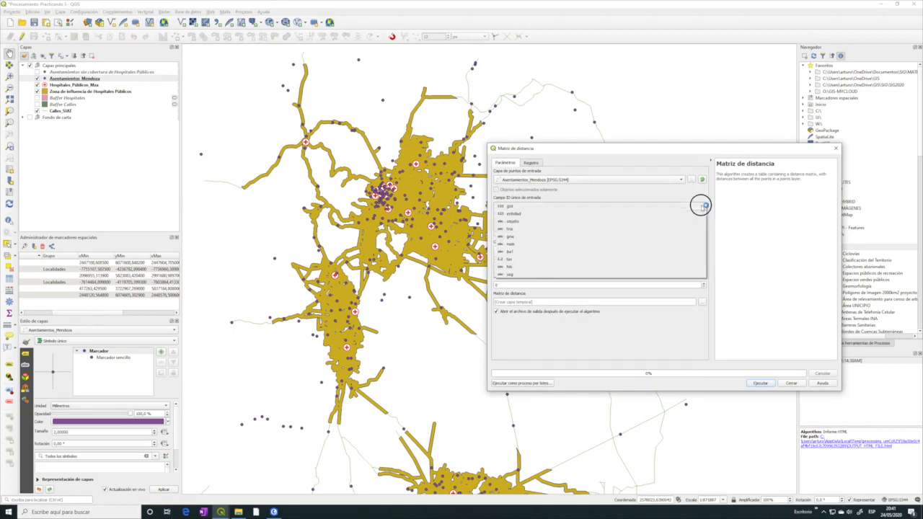
click(542, 229)
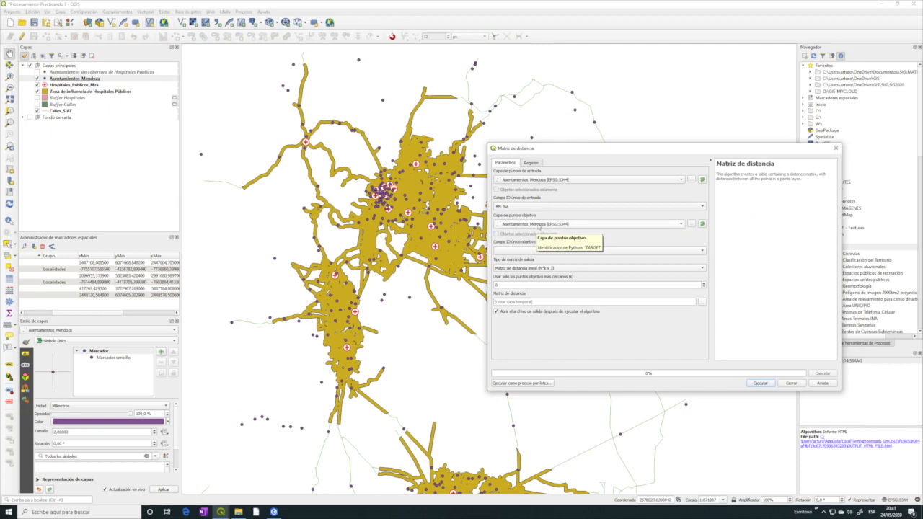
Step: Set Hospitales_Públicos_Mza as the target layer with NOMBRE as ID field, limit to the 1 nearest point, and run the distance matrix
click(539, 226)
click(539, 233)
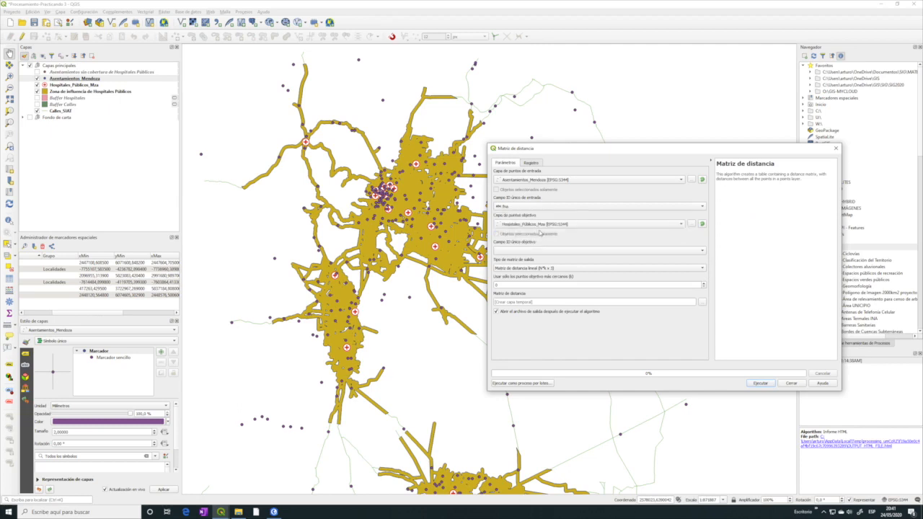
click(702, 250)
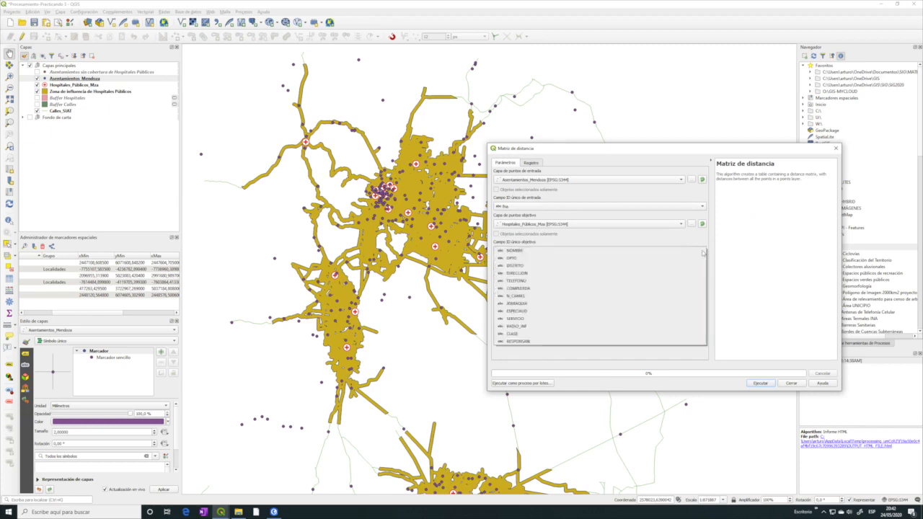
click(525, 250)
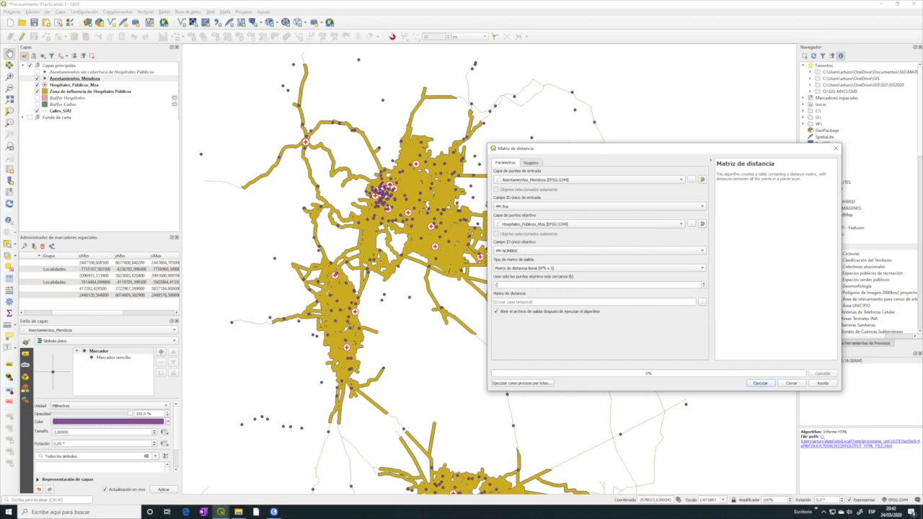
click(704, 286)
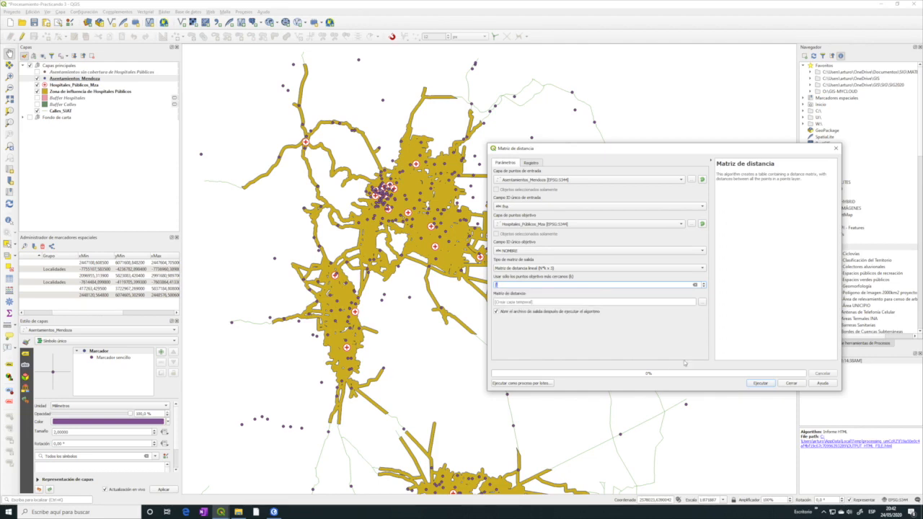
click(761, 382)
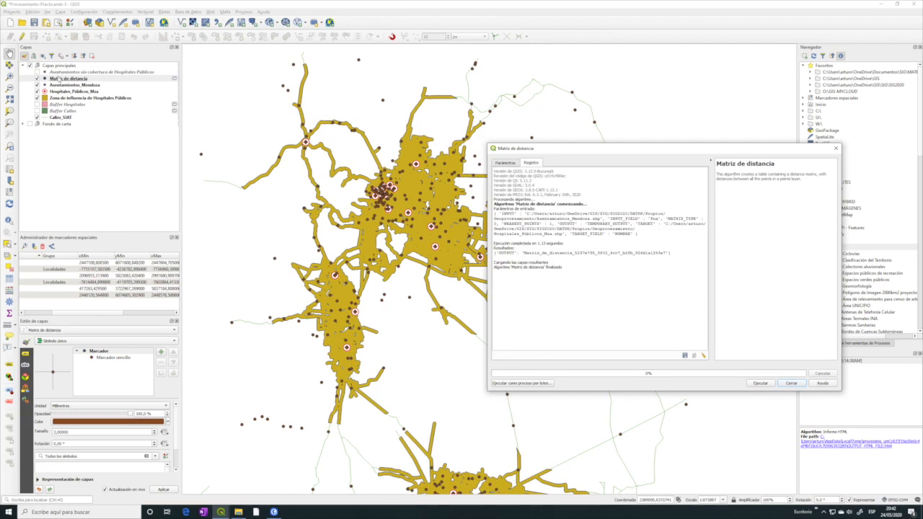
Step: Open the Matriz de distancia layer's attribute table and widen the TargetID and InputID columns
click(78, 80)
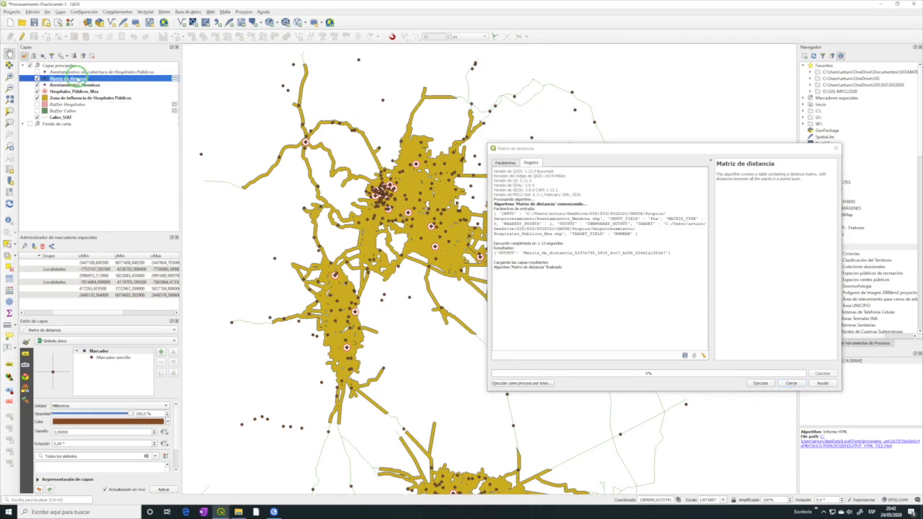
right_click(77, 79)
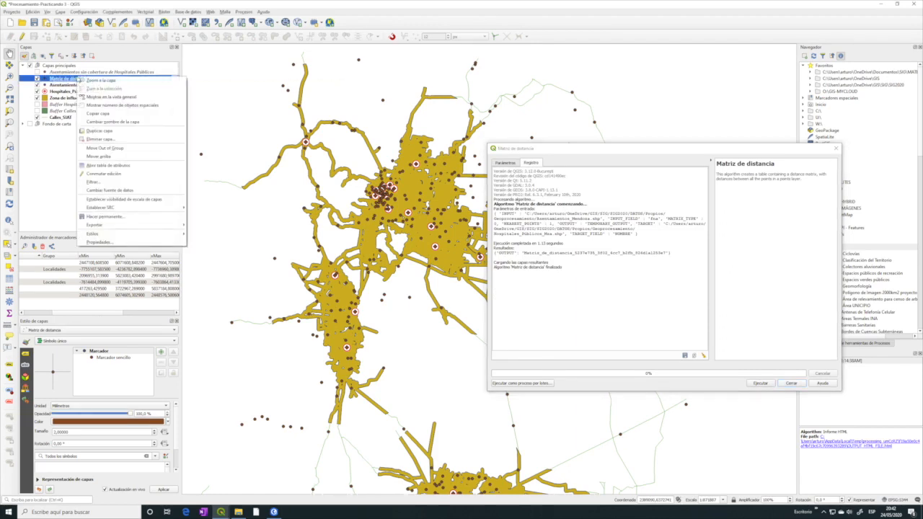
click(114, 165)
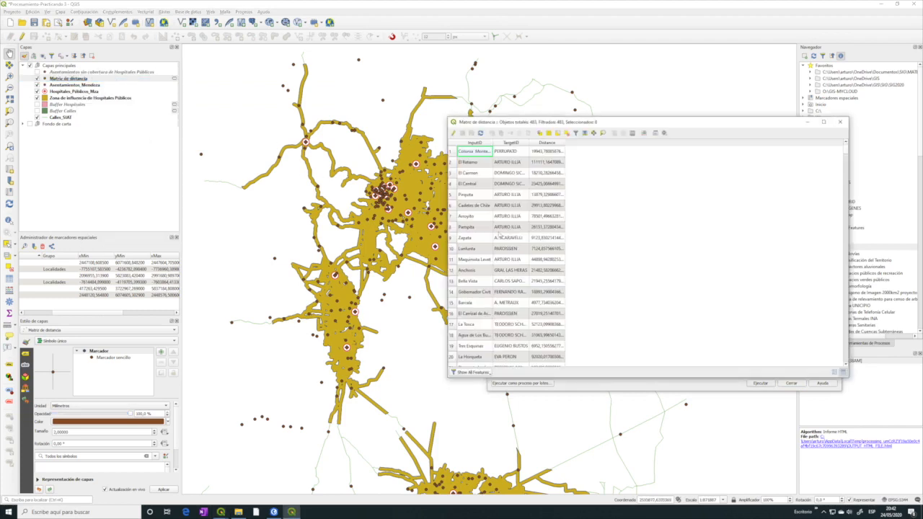
drag(530, 142, 561, 142)
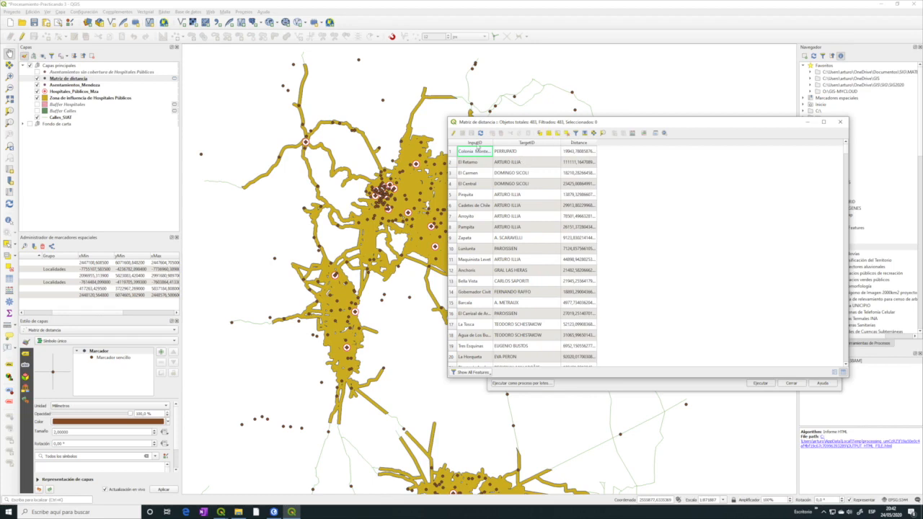
drag(492, 142, 540, 153)
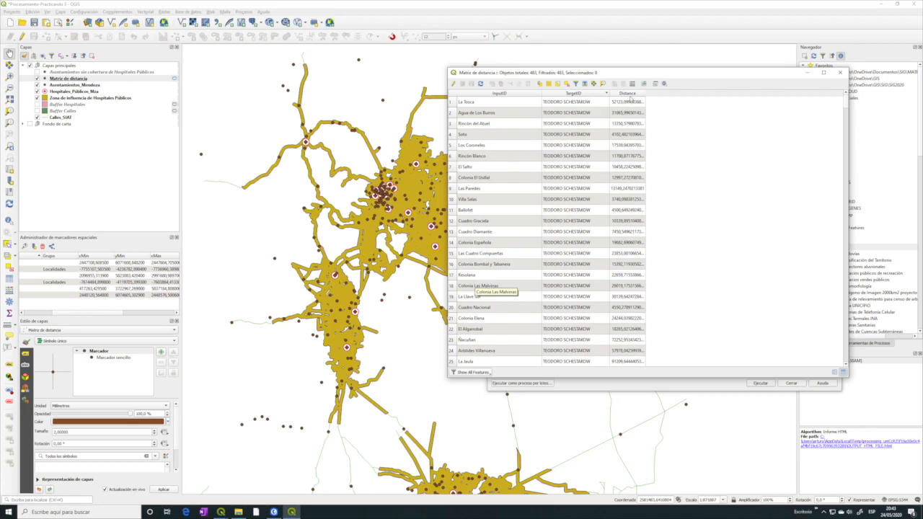
Step: Examine the settlements' nearest hospitals and distances in the enlarged attribute table, and close it
click(619, 322)
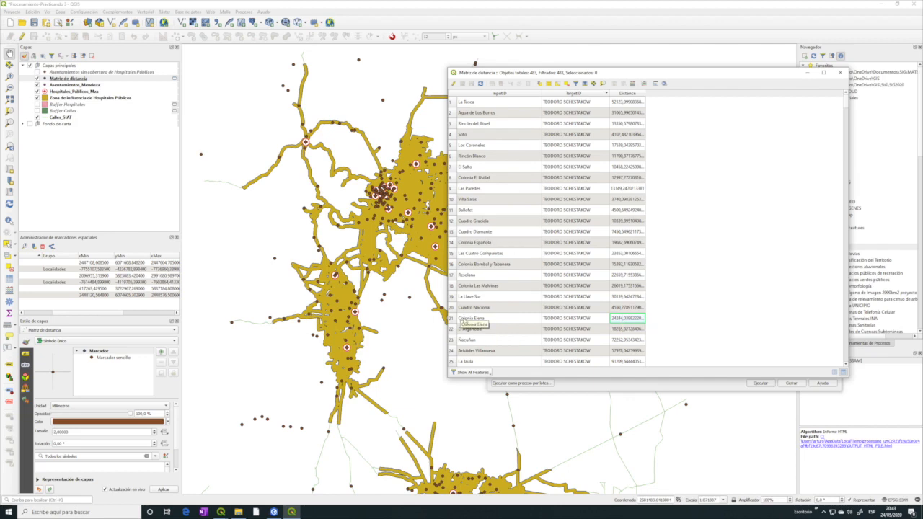
click(586, 321)
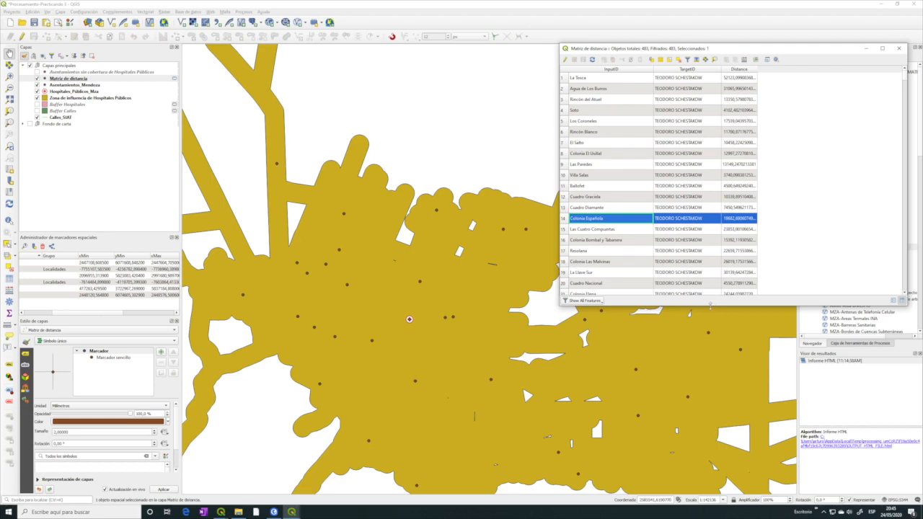
drag(711, 304, 712, 459)
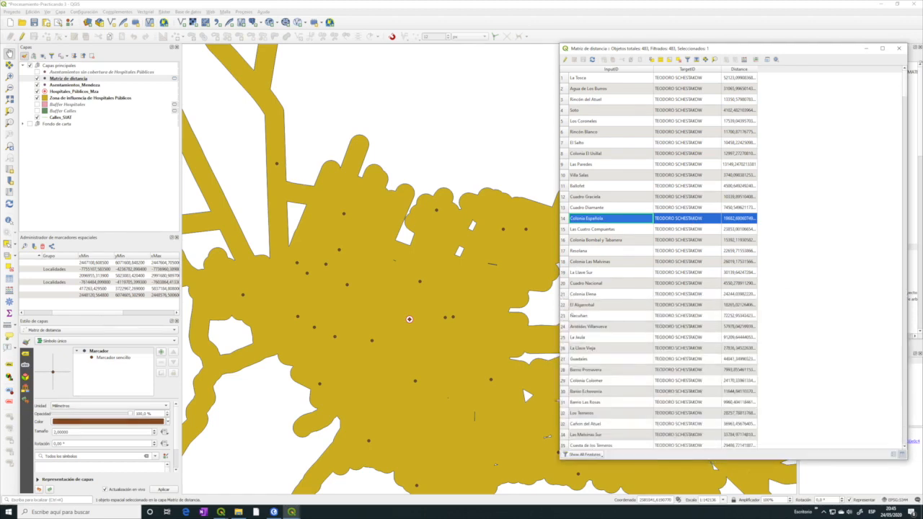
click(899, 48)
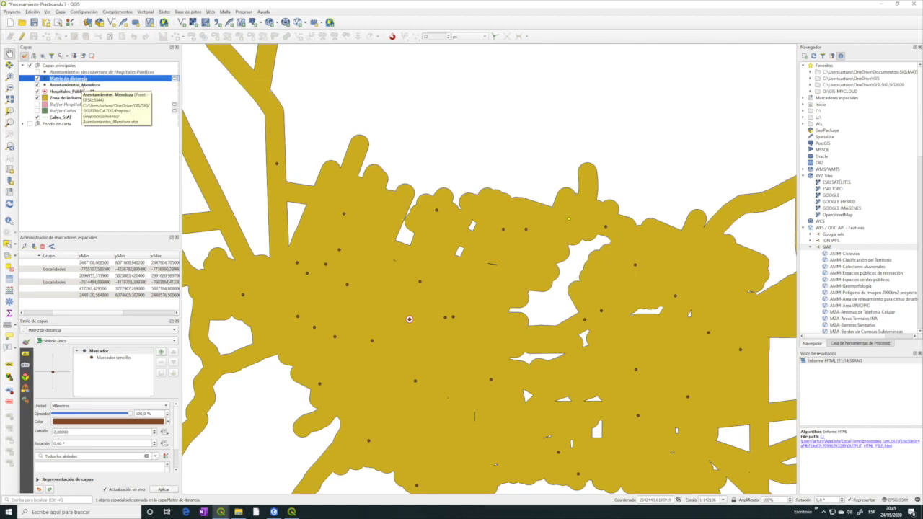
scroll(447, 375, down, 3)
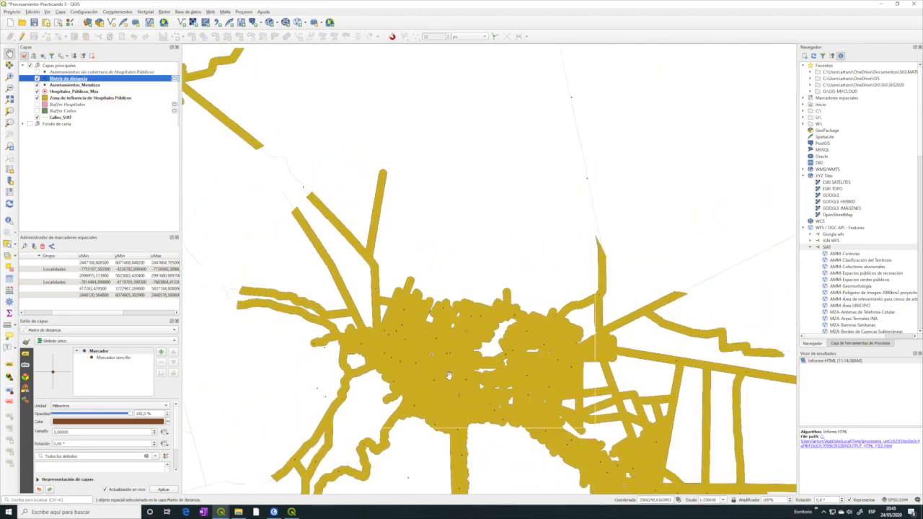
drag(419, 365, 352, 170)
scroll(400, 243, down, 2)
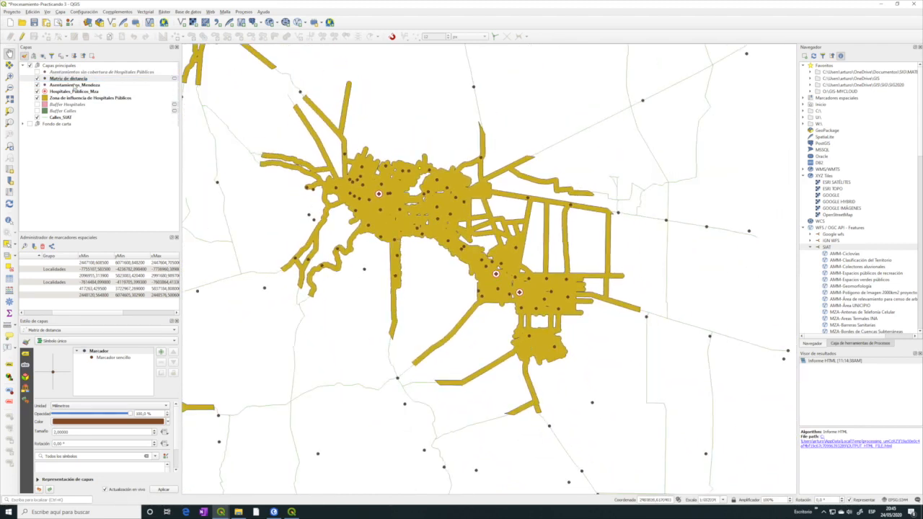
drag(419, 242, 437, 337)
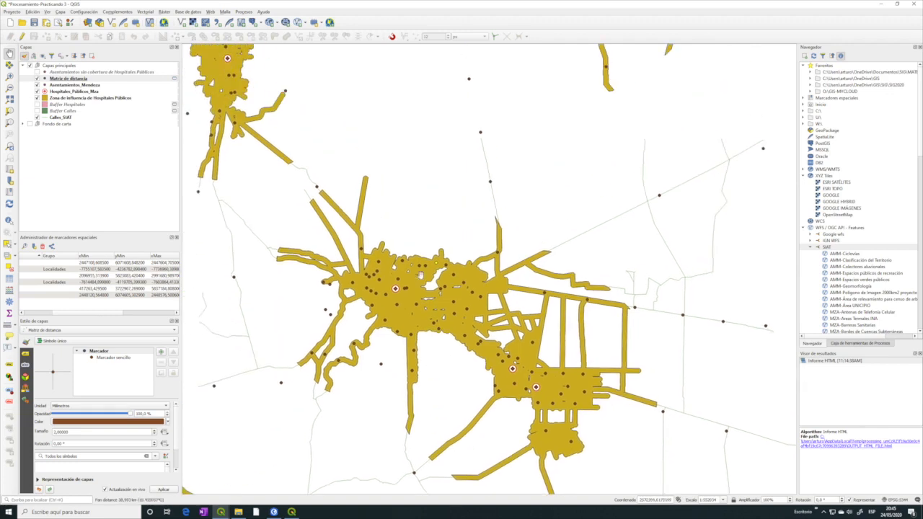
scroll(418, 272, down, 2)
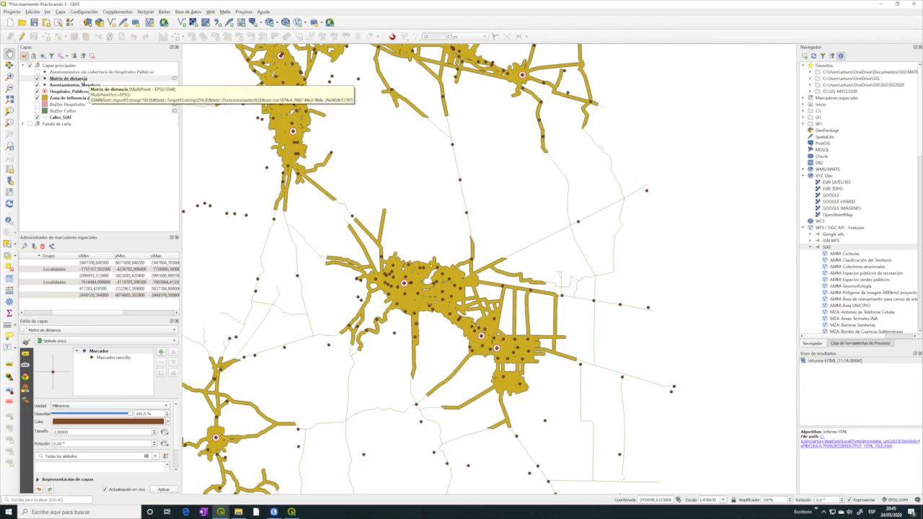
Step: Rename the Matriz de distancia layer "Asentamientos - distancia a hospitales" in its layer properties
right_click(82, 79)
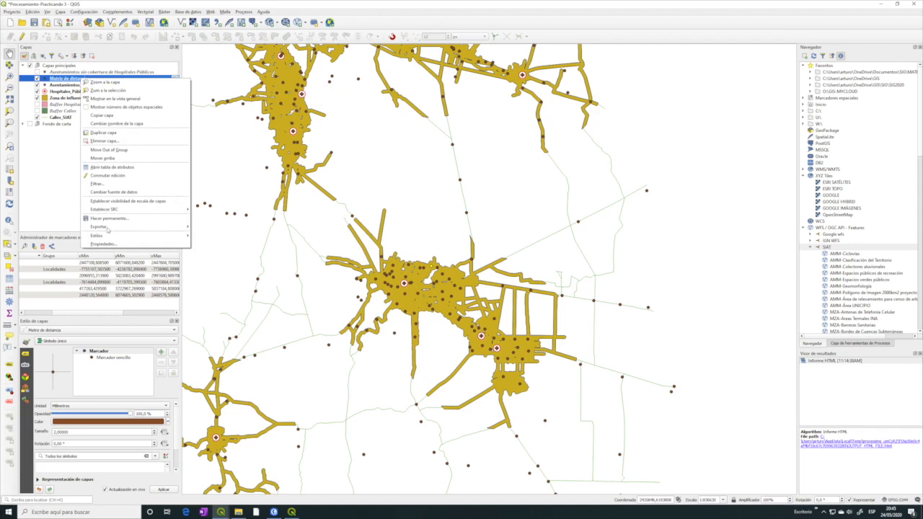
click(103, 244)
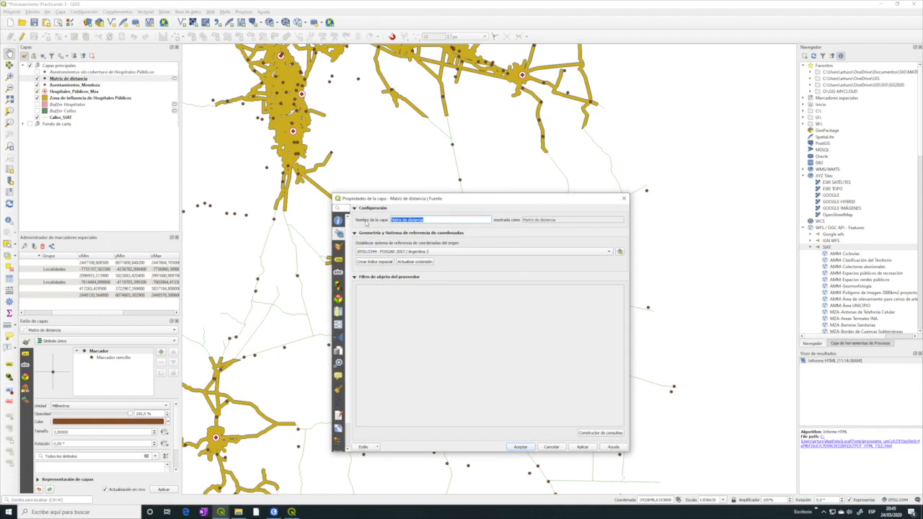
text(Asentamientos -)
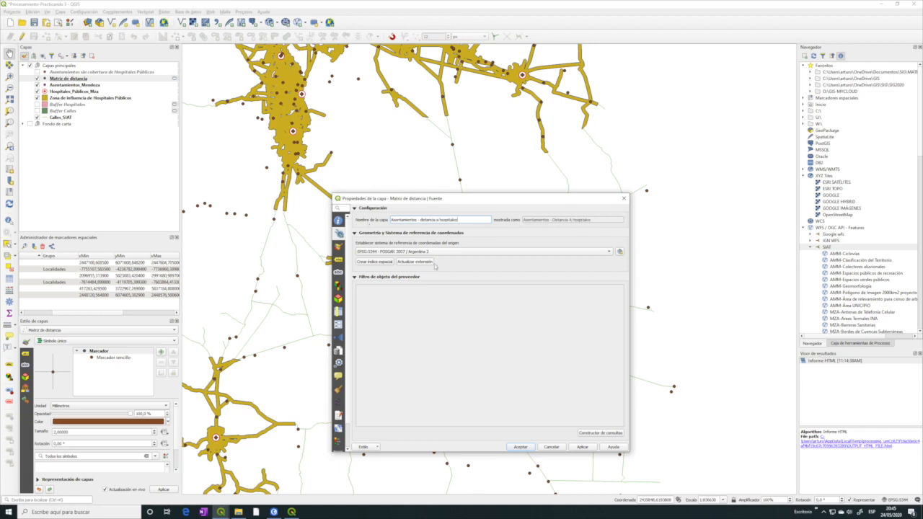
click(522, 446)
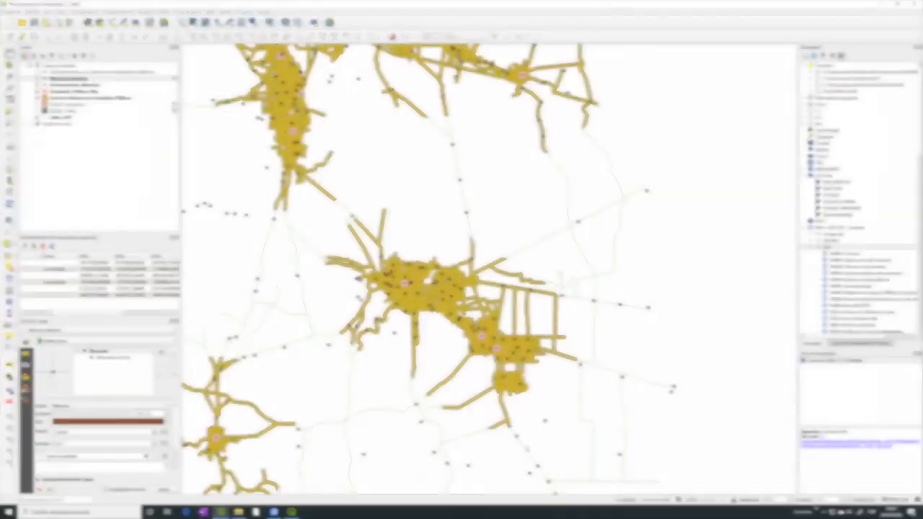